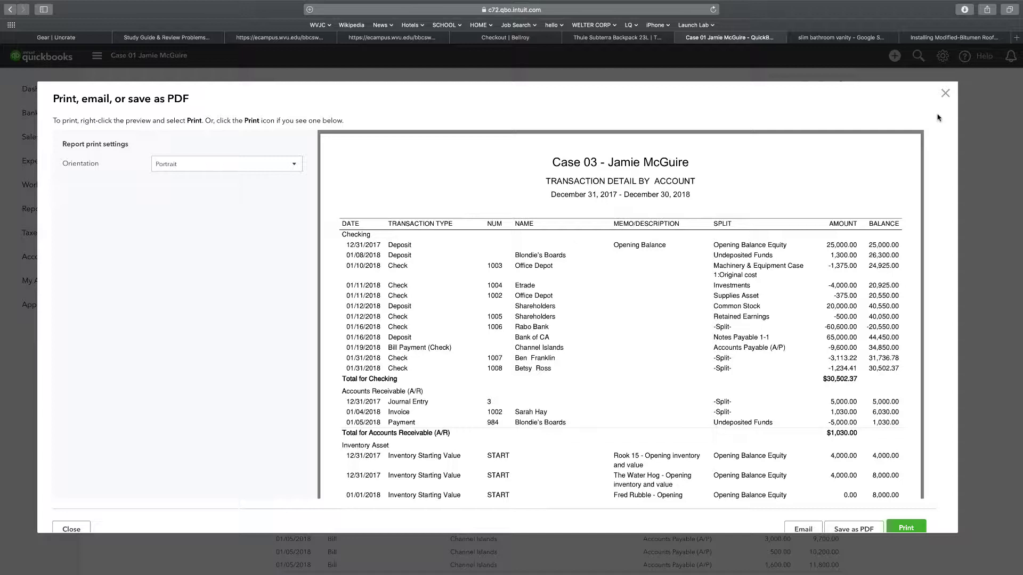
Close the print/PDF preview to get back to the Transaction Detail by Account report
click(944, 95)
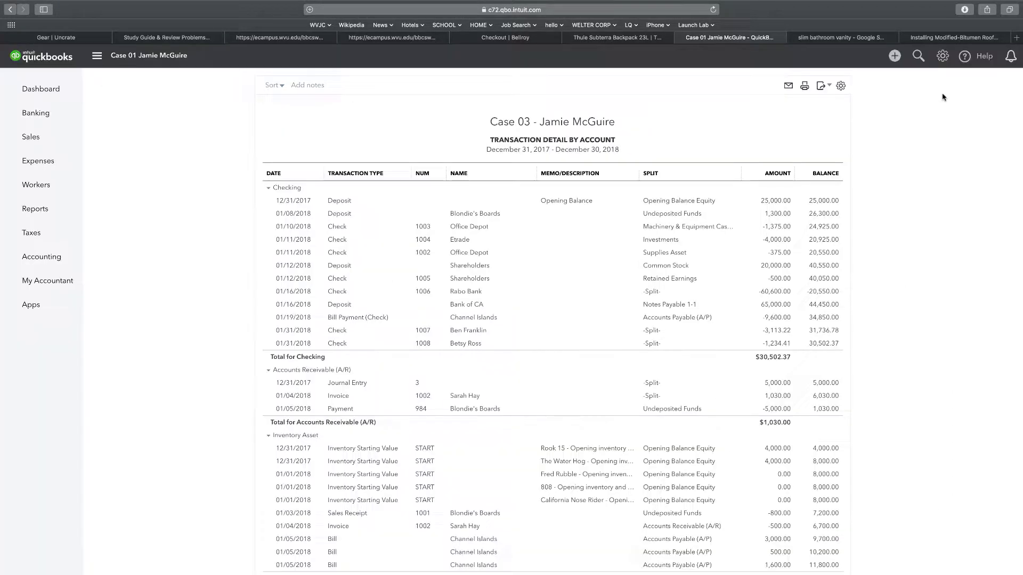
mouse_move(75, 160)
From the dashboard, rename the company to 'Case 02 - ' plus the owner's name and save
click(34, 86)
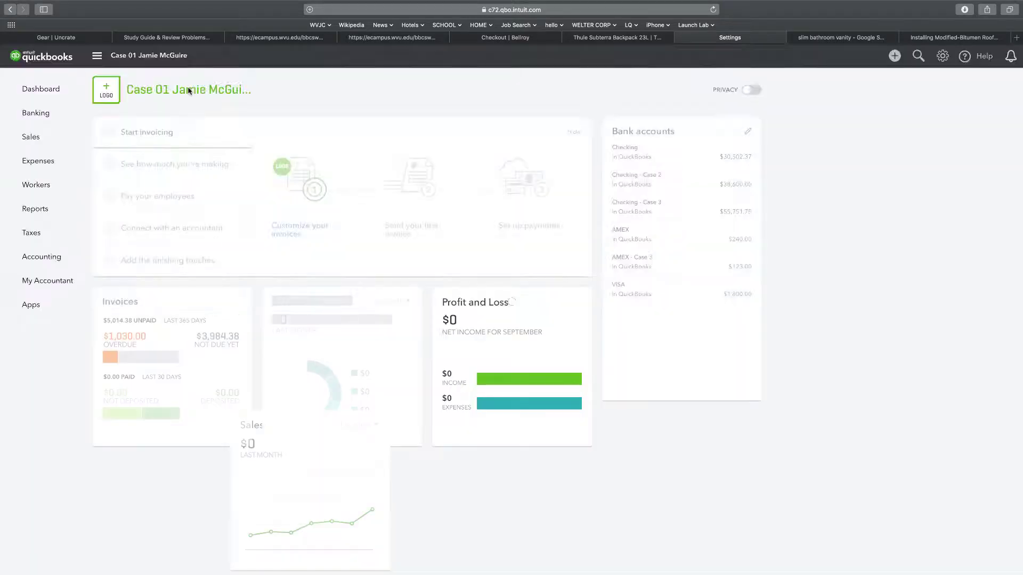
click(189, 91)
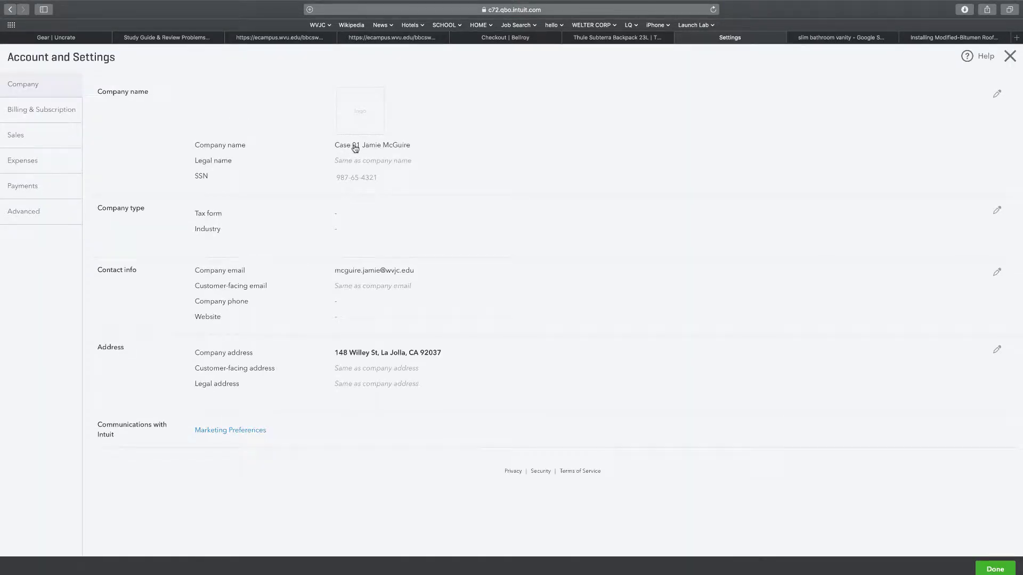
click(352, 147)
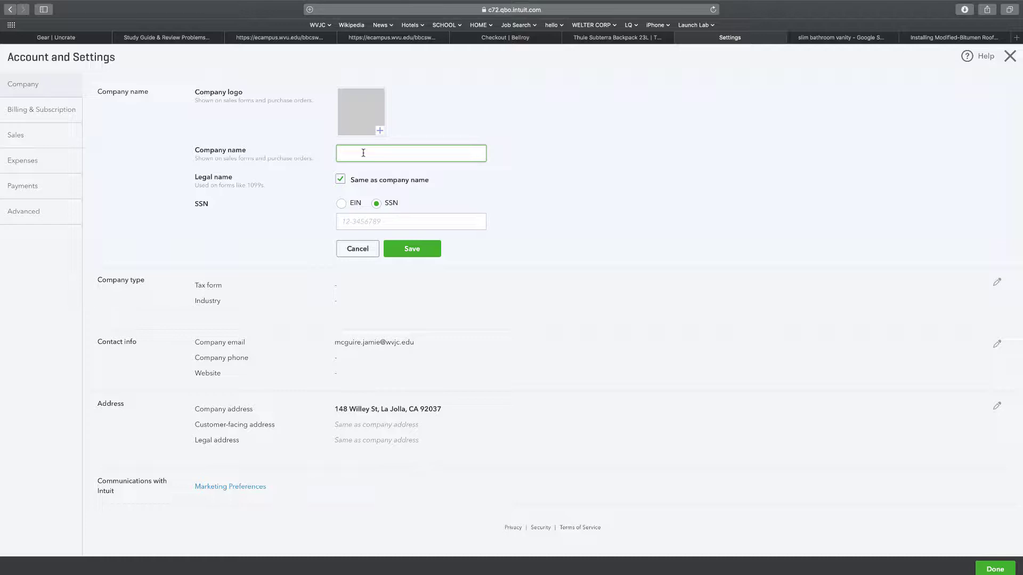
click(422, 251)
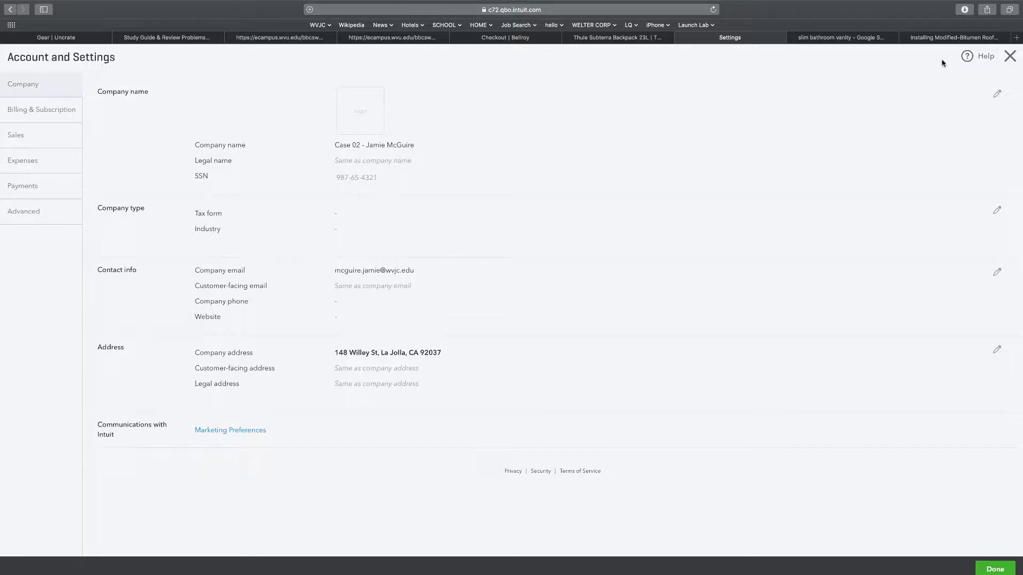
click(1008, 56)
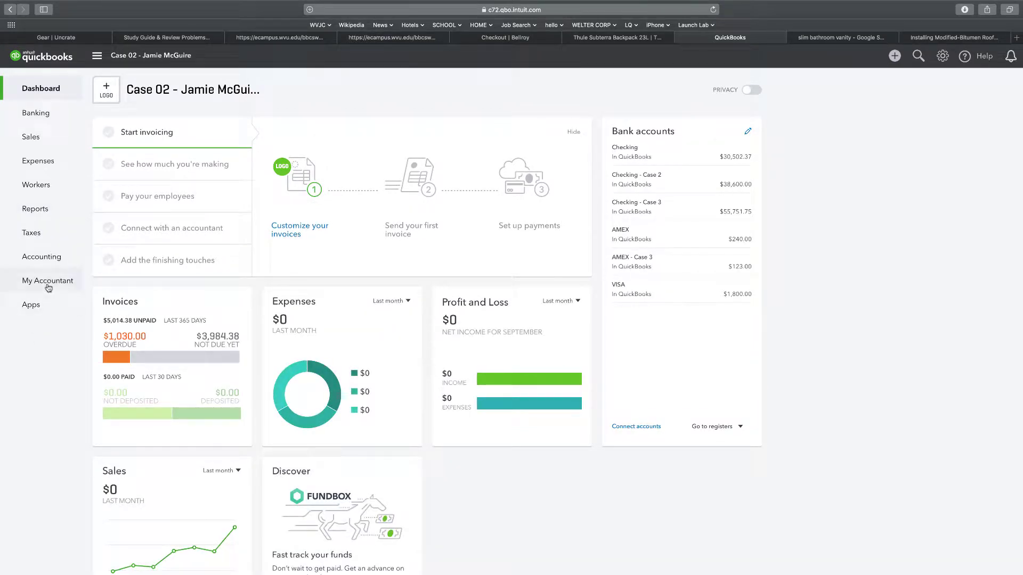
In the Chart of Accounts, start a new account with account type Expenses
mouse_move(48, 257)
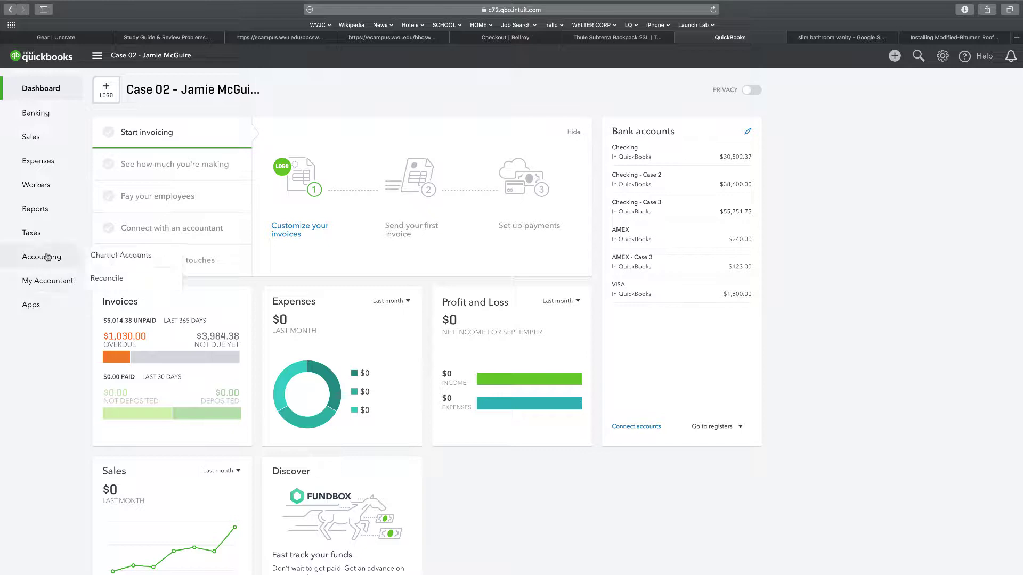
click(166, 259)
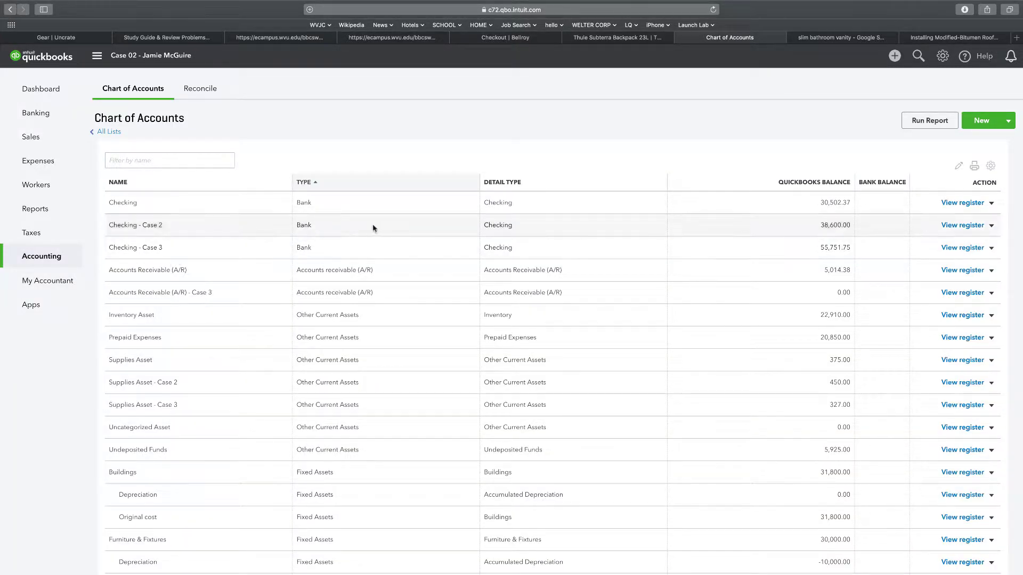
click(972, 122)
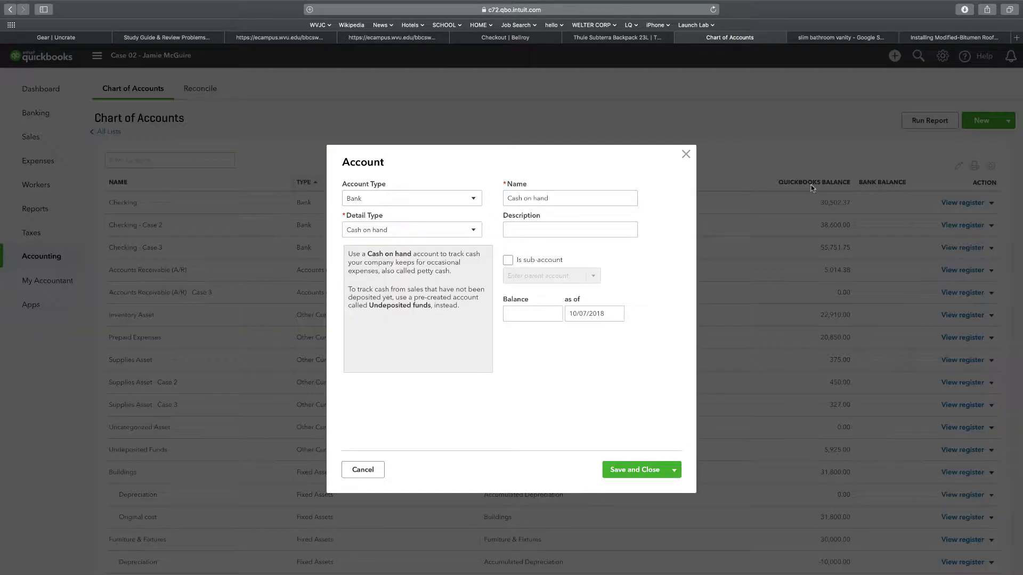
click(423, 201)
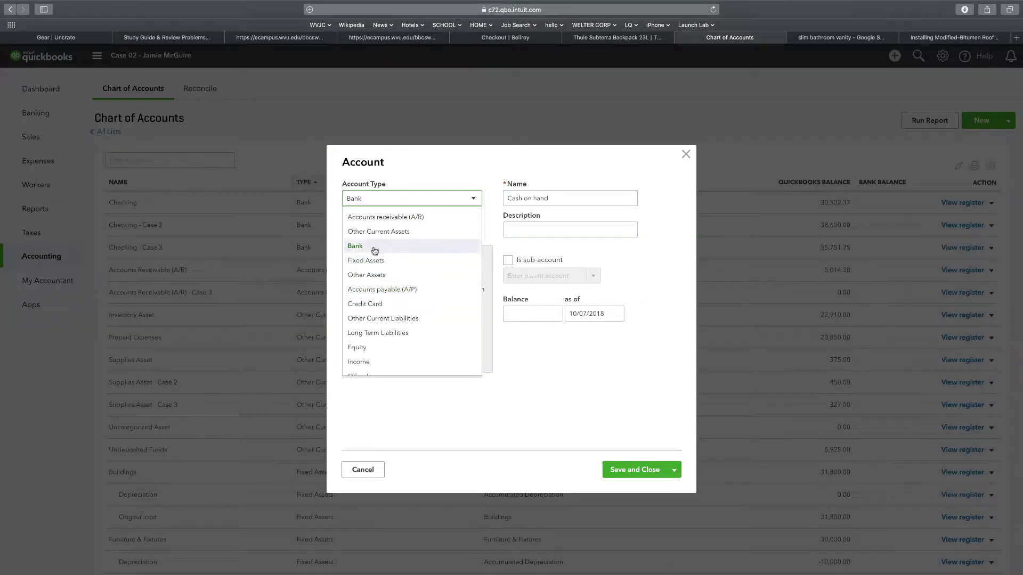
scroll(372, 275, down, 1)
scroll(372, 275, down, 4)
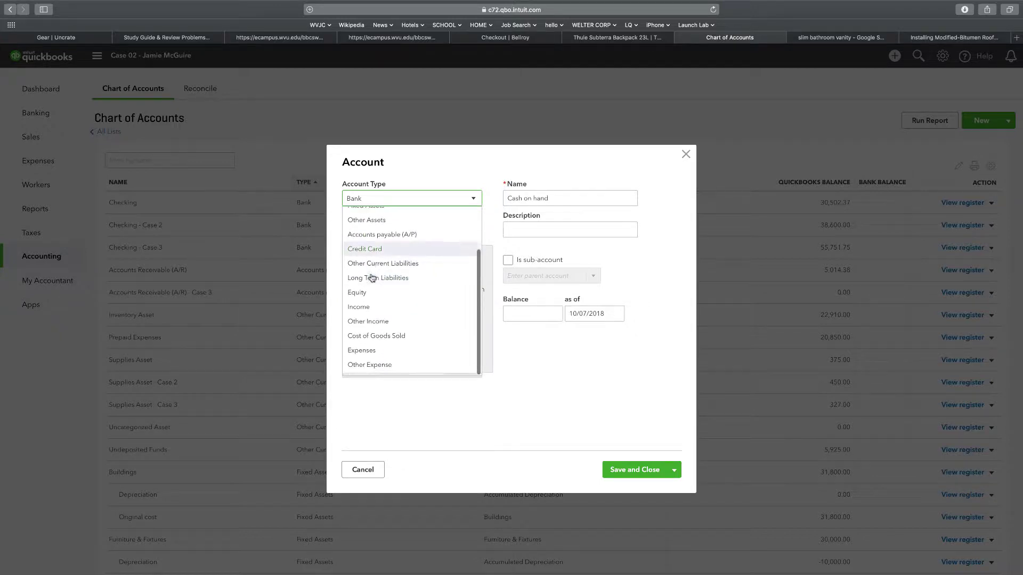
click(384, 356)
Set detail type Payroll Expenses, name it 'Payroll Expenses Case 02', and save
click(472, 230)
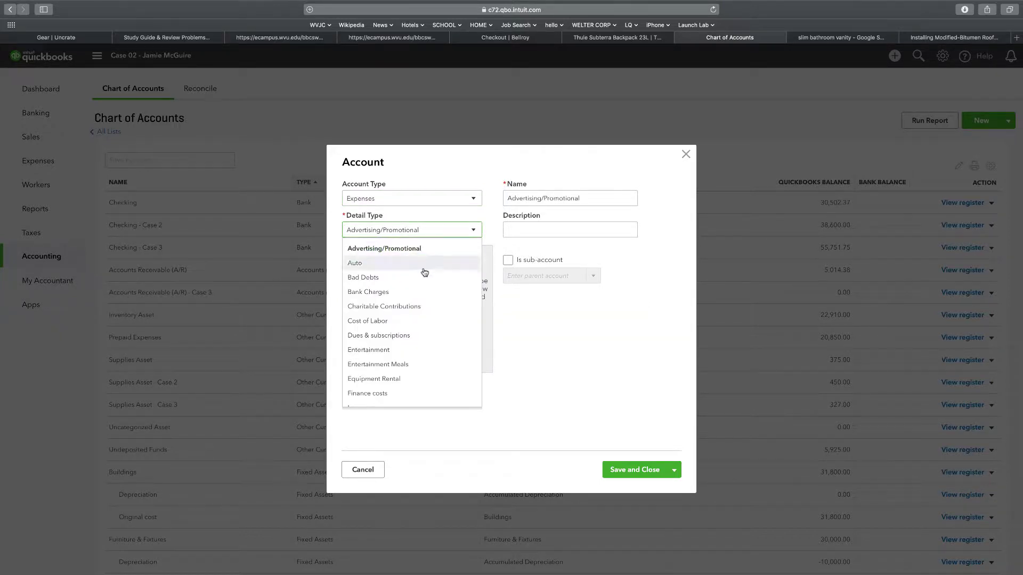
scroll(397, 339, down, 3)
scroll(395, 342, down, 5)
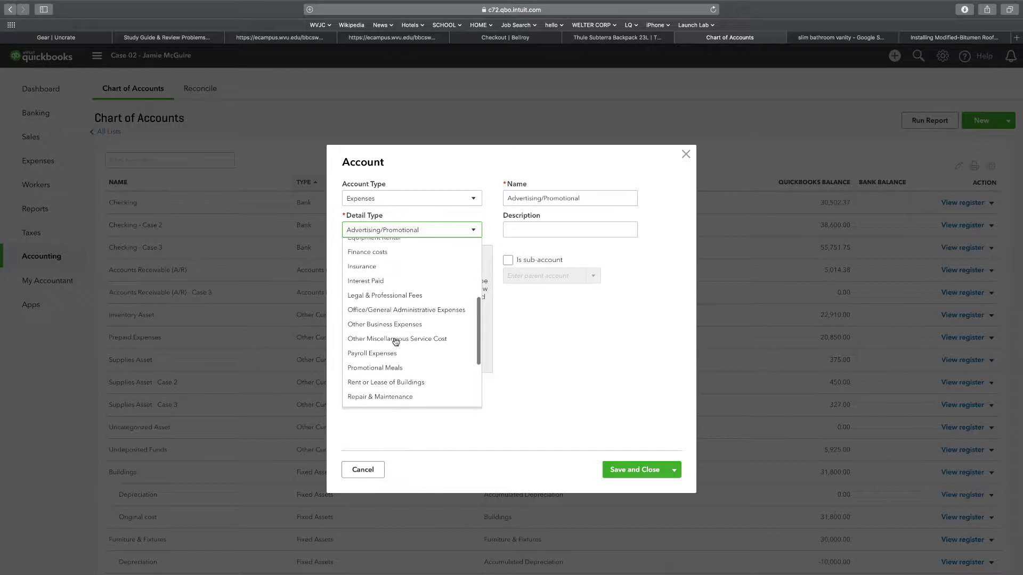
click(389, 354)
click(569, 199)
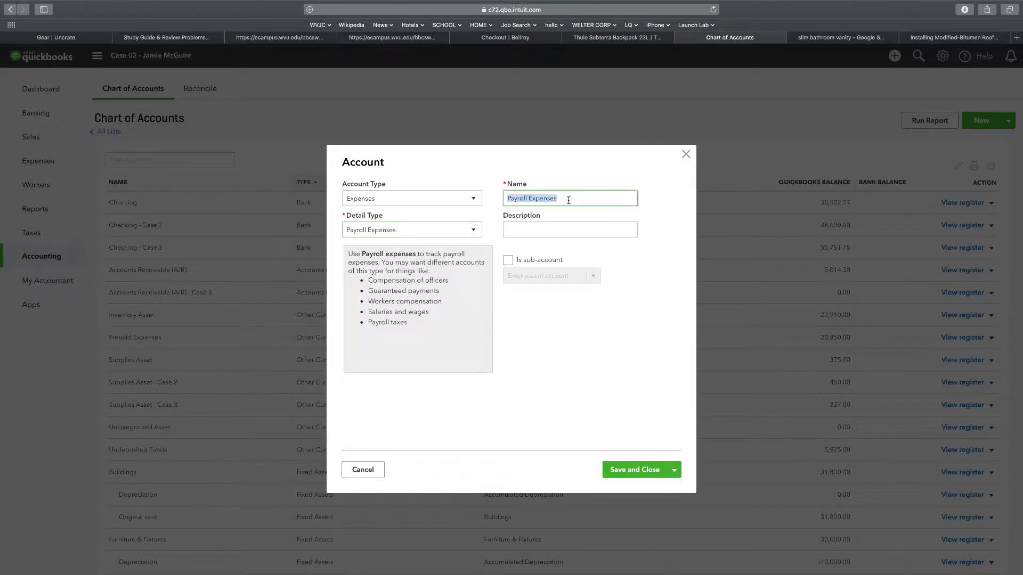
click(591, 195)
text(Case 02)
click(637, 474)
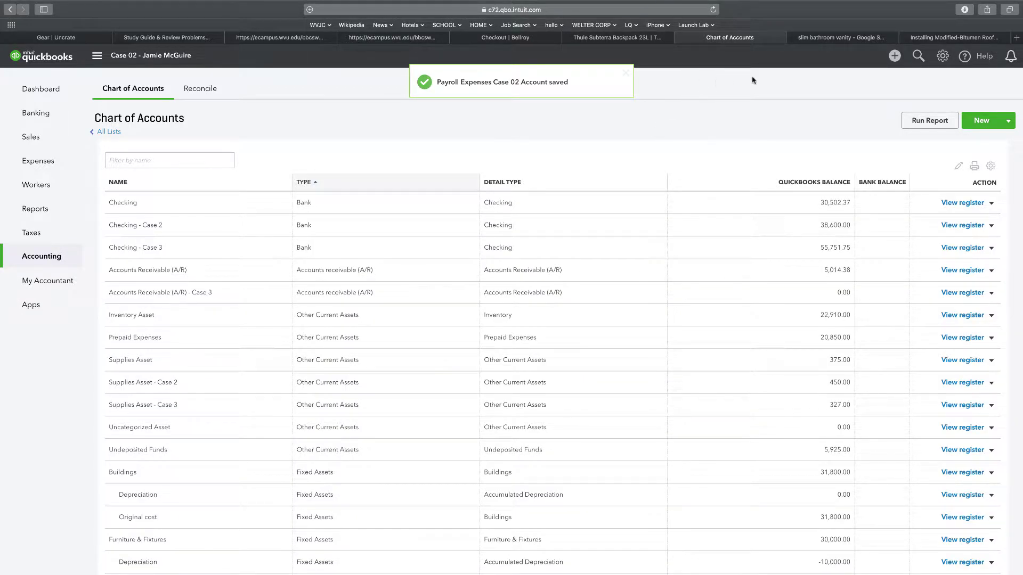
Create an Other Current Liabilities account, detail type Payroll Tax Payable, named 'Payroll Tax Payable - Case 02'
click(981, 120)
click(409, 201)
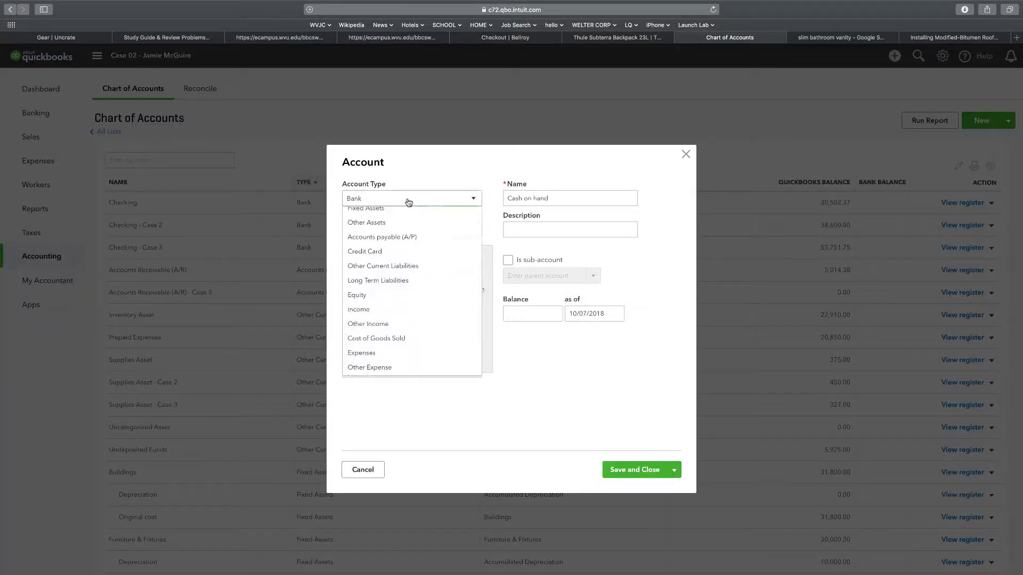
scroll(403, 273, down, 2)
click(396, 284)
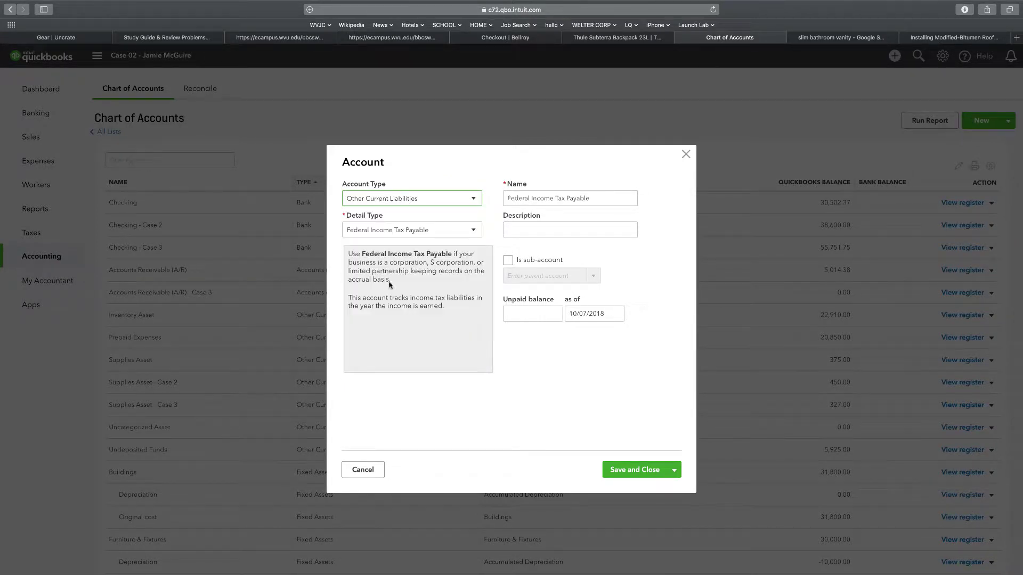
click(390, 228)
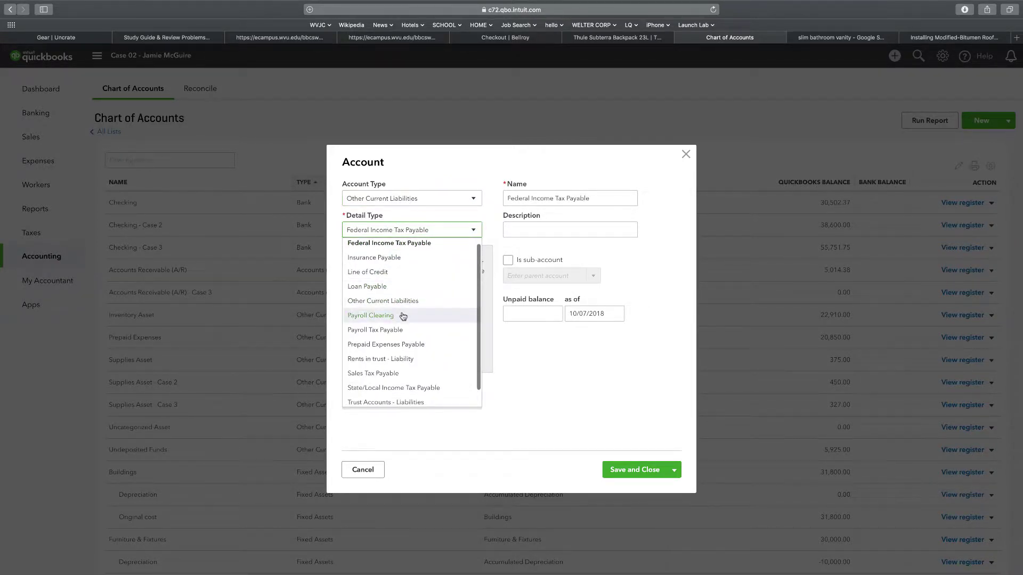
scroll(410, 334, down, 1)
click(399, 325)
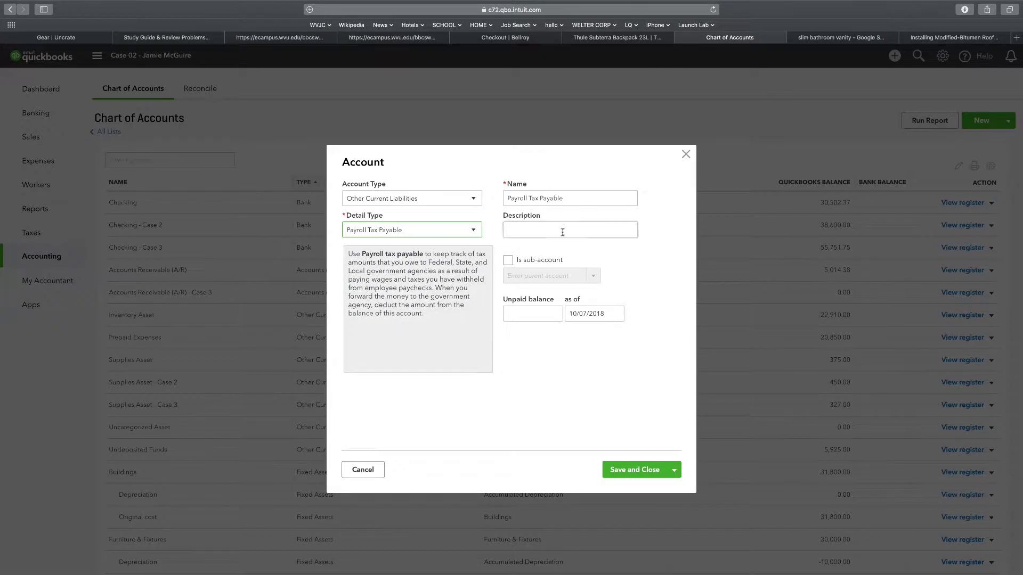
click(585, 196)
click(585, 195)
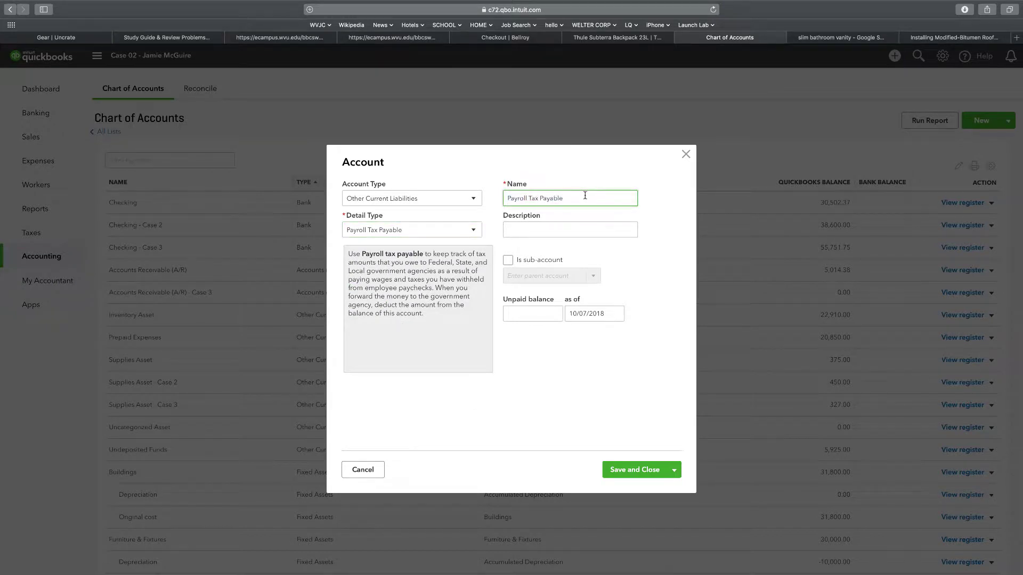
text(- Case 02)
click(618, 471)
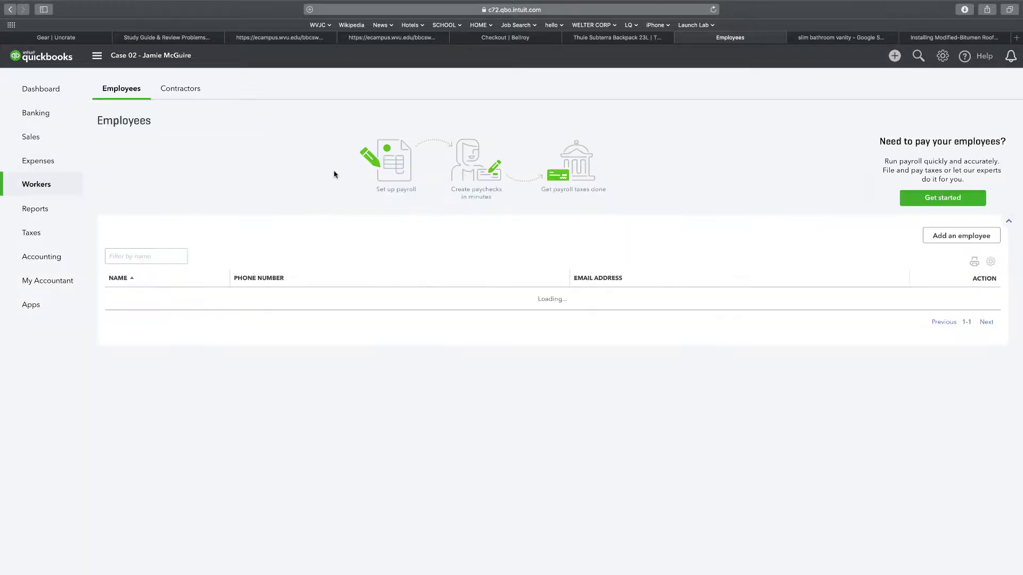
Start a new employee without turning on payroll and enter their first and last name
click(970, 237)
click(436, 352)
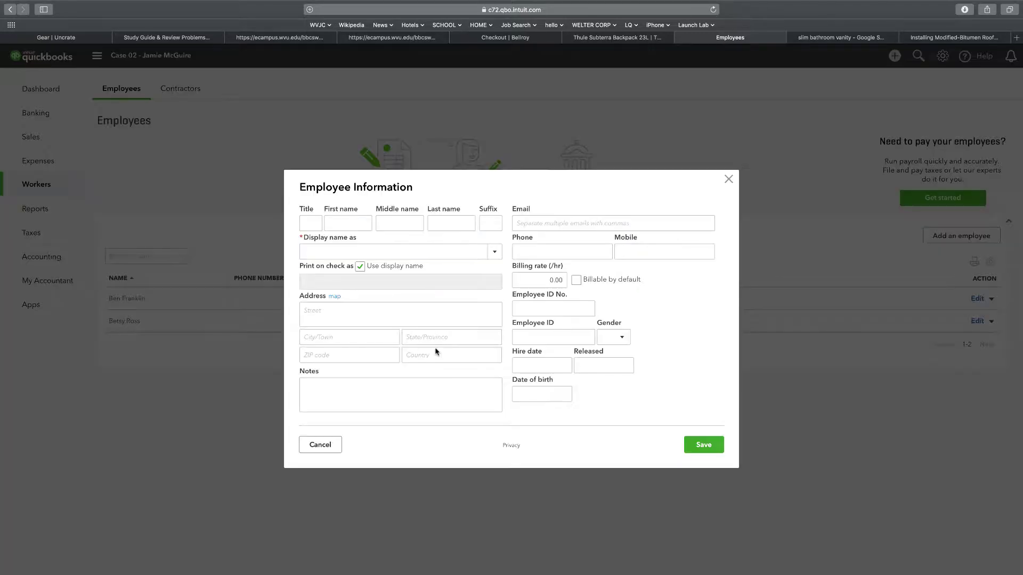
click(360, 227)
key(Tab)
key(Tab)
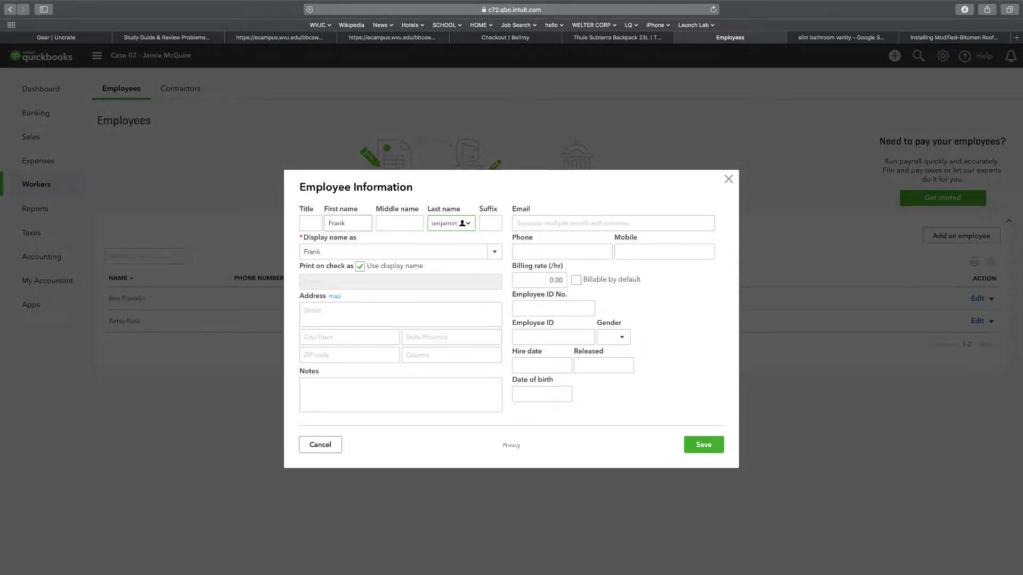
Fill in the employee's street address, city, state and ZIP code, then save
key(Tab)
key(Tab)
key(Tab)
key(Tab)
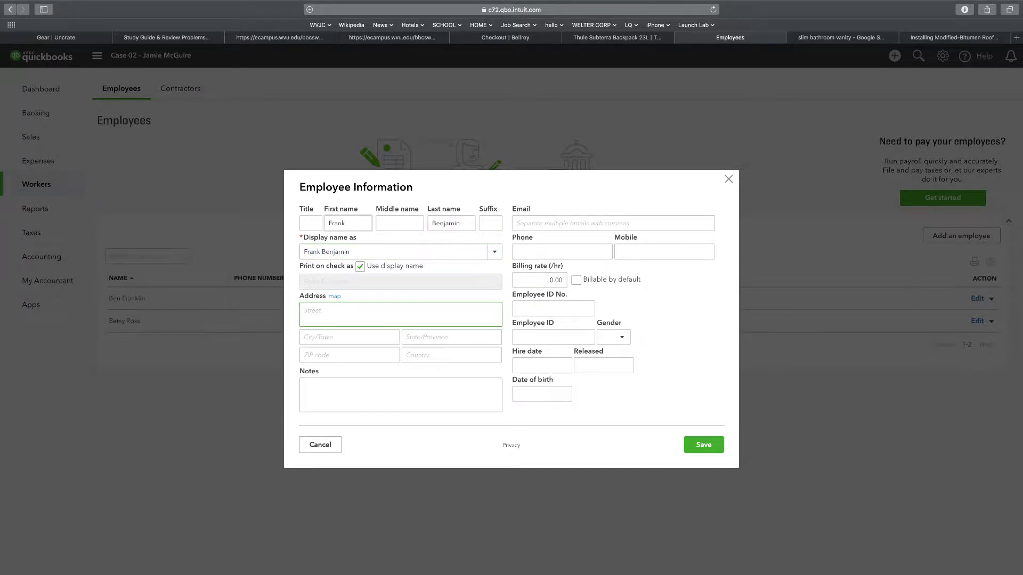
key(Tab)
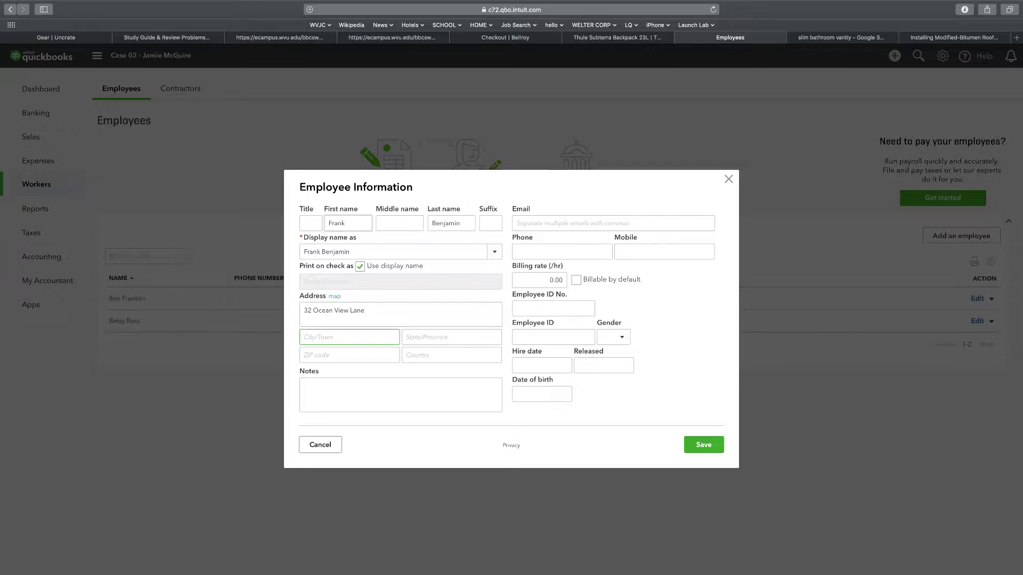
key(Tab)
key(Tab)
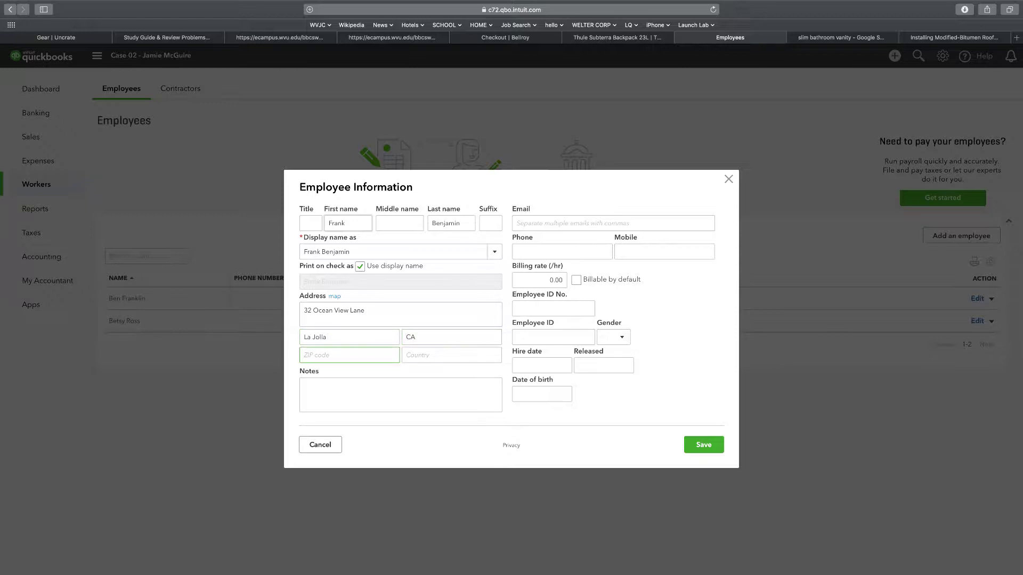
click(703, 445)
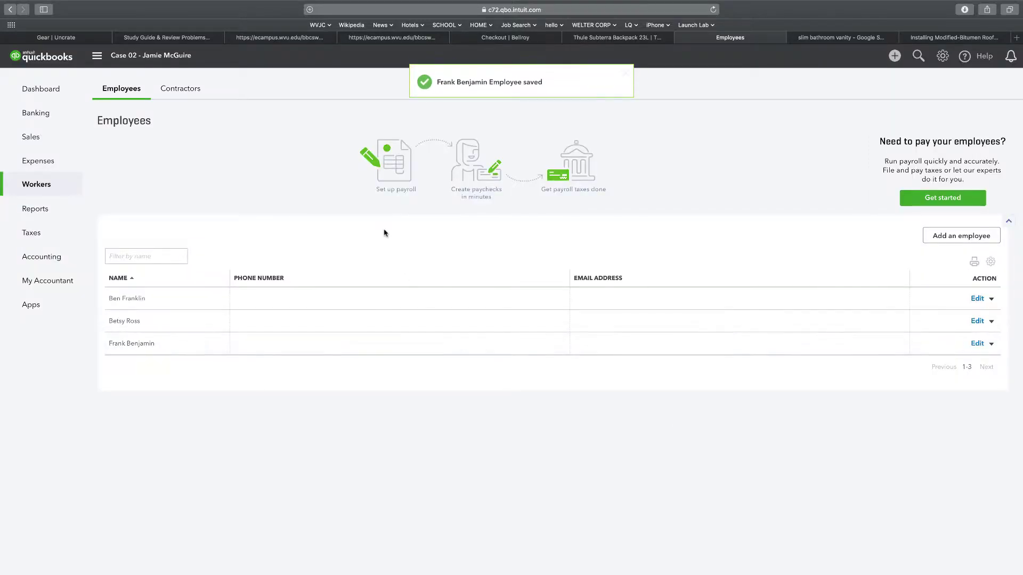
Begin another employee record, skipping payroll, and enter the person's first and last name
click(962, 236)
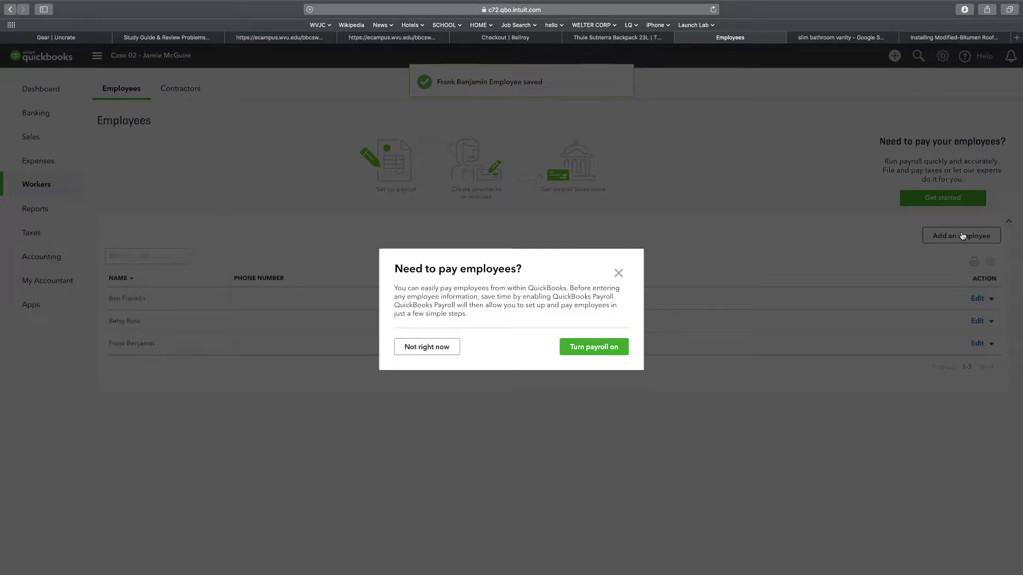
click(425, 348)
click(350, 224)
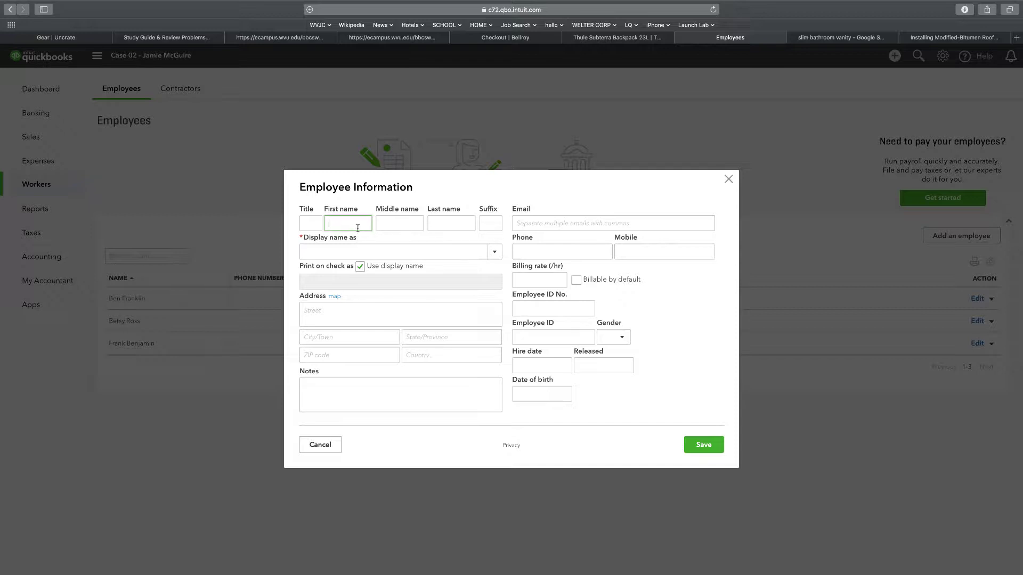
key(Tab)
key(Tab)
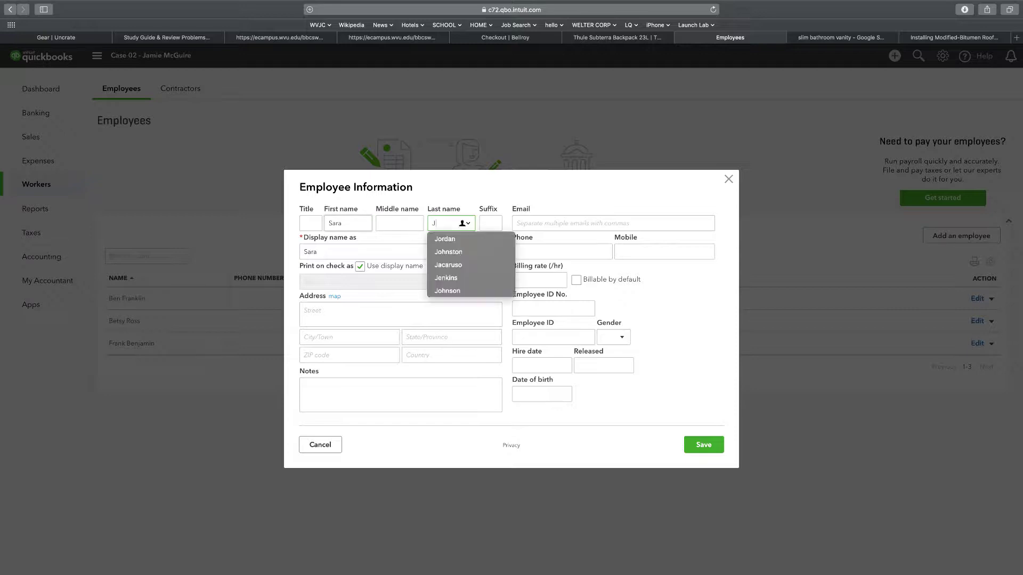
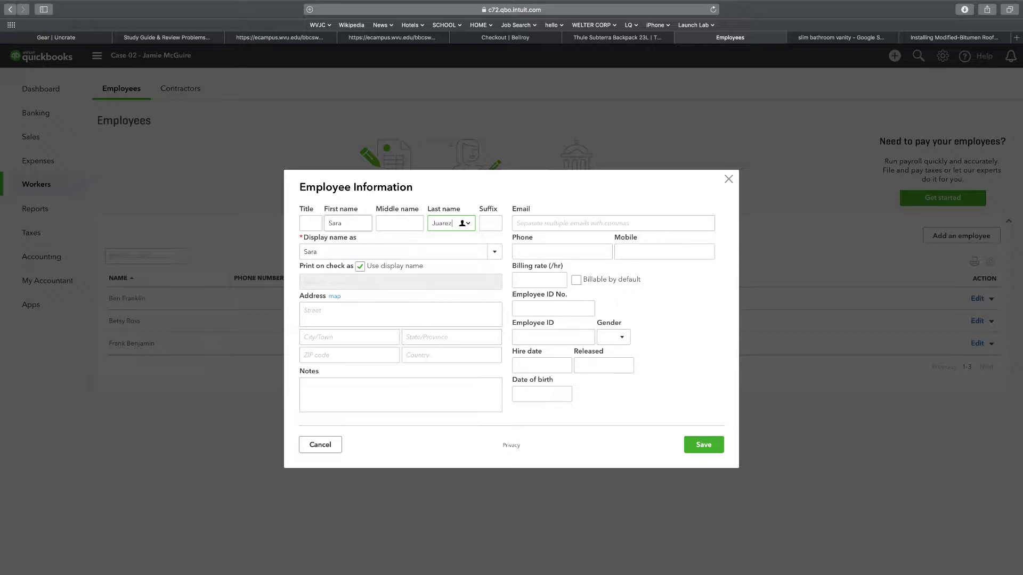
Enter this employee's street, city, state and ZIP code, correcting typos, and save
key(Tab)
key(Tab)
key(Tab)
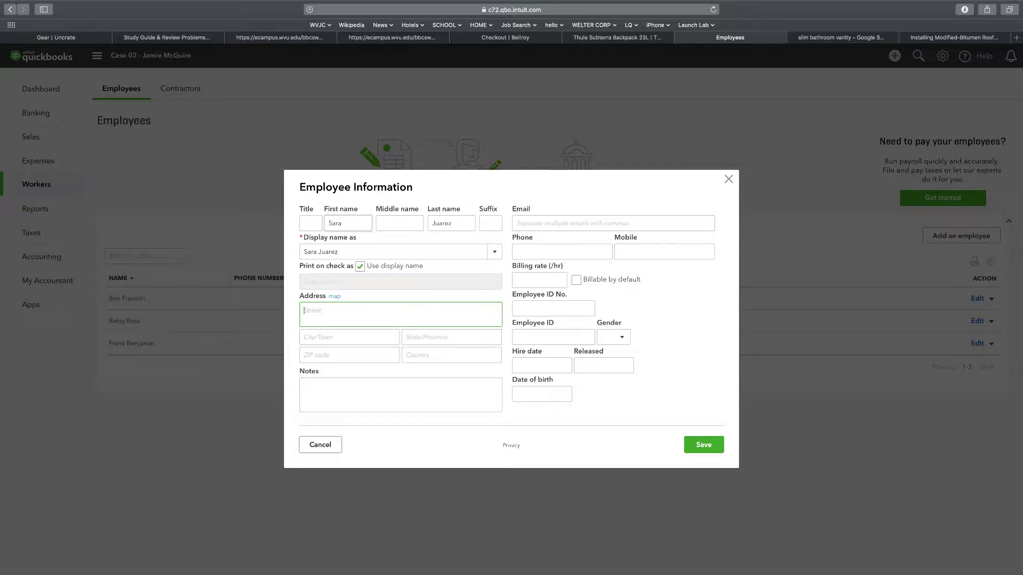
key(Tab)
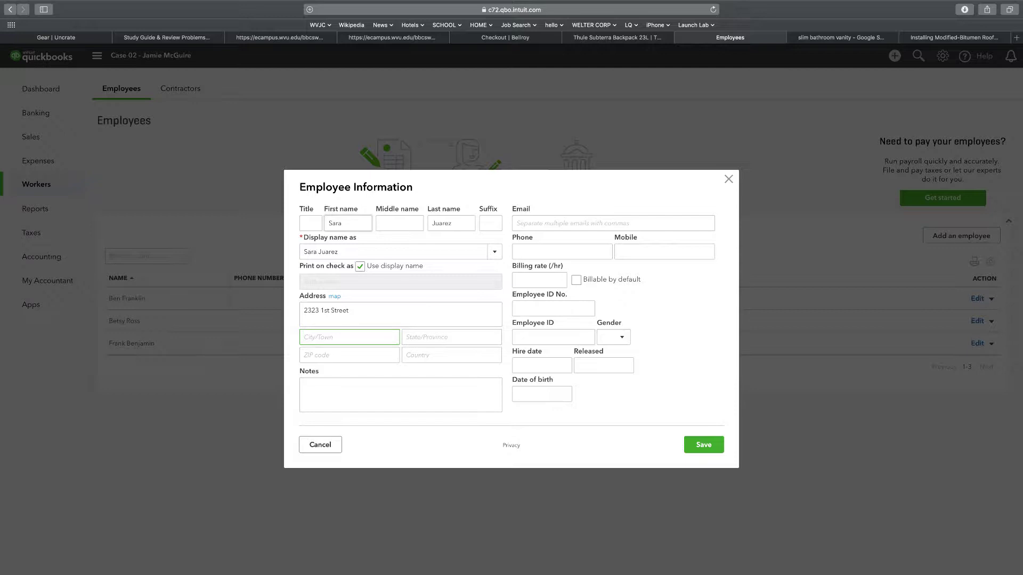
key(Tab)
key(Tab)
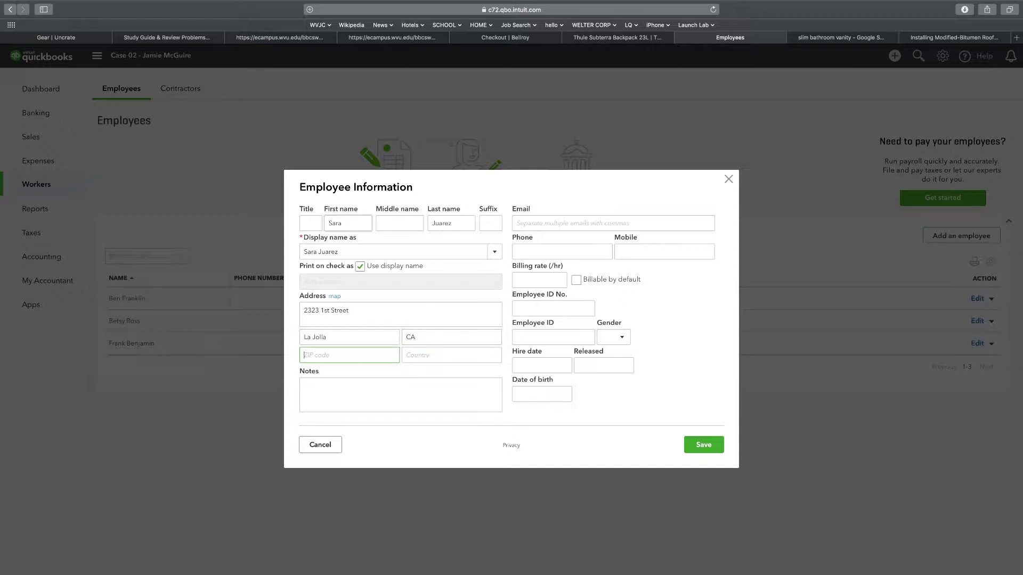
click(696, 445)
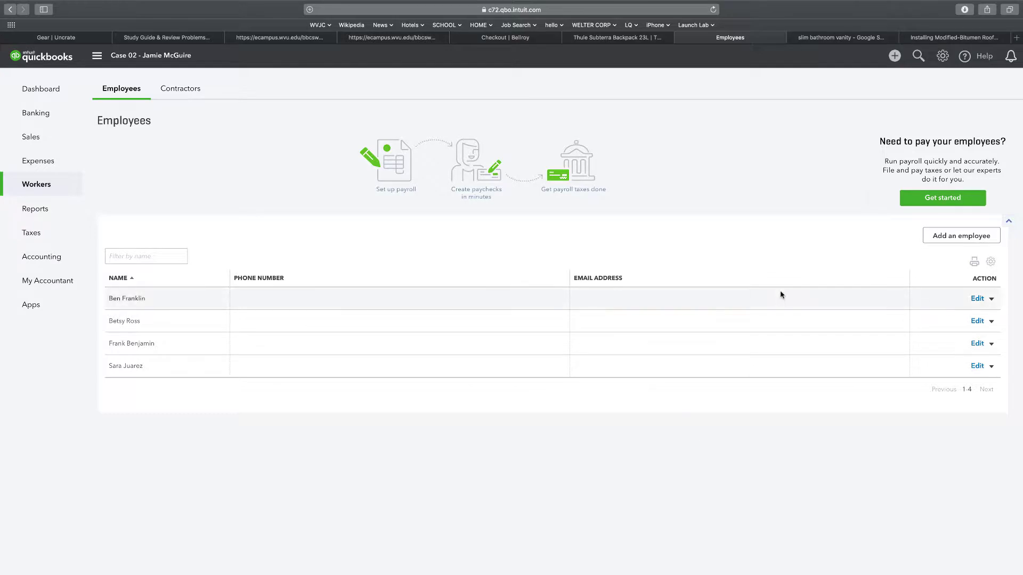
Start a check from Checking - Case 2 dated 01/16/2019 with an employee as payee
click(894, 57)
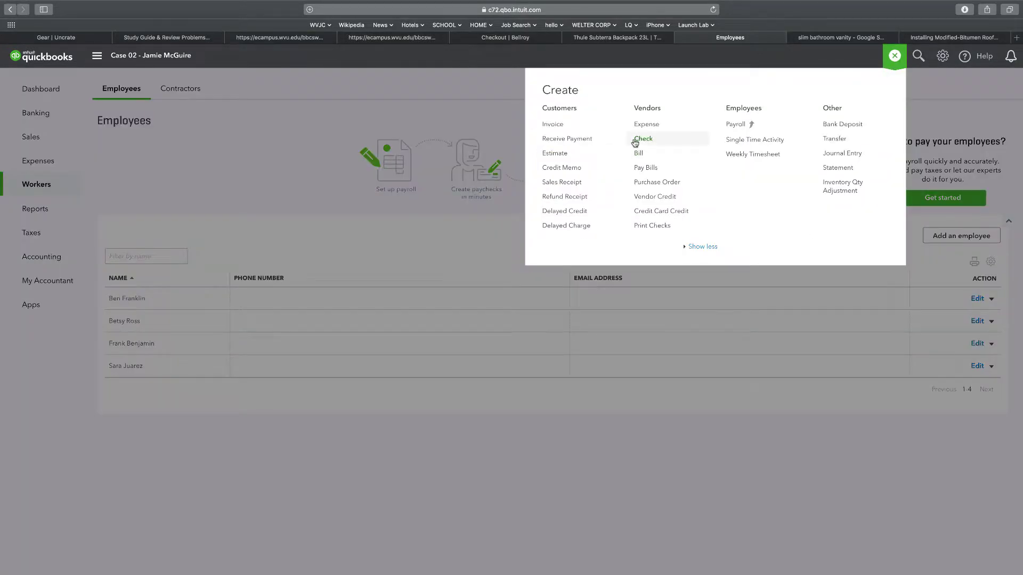
click(642, 139)
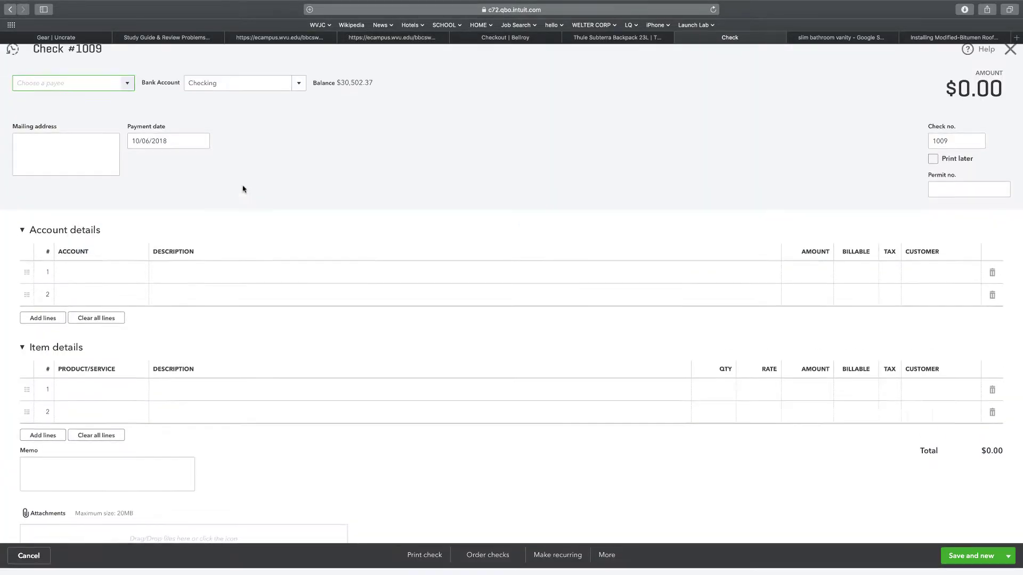
click(299, 90)
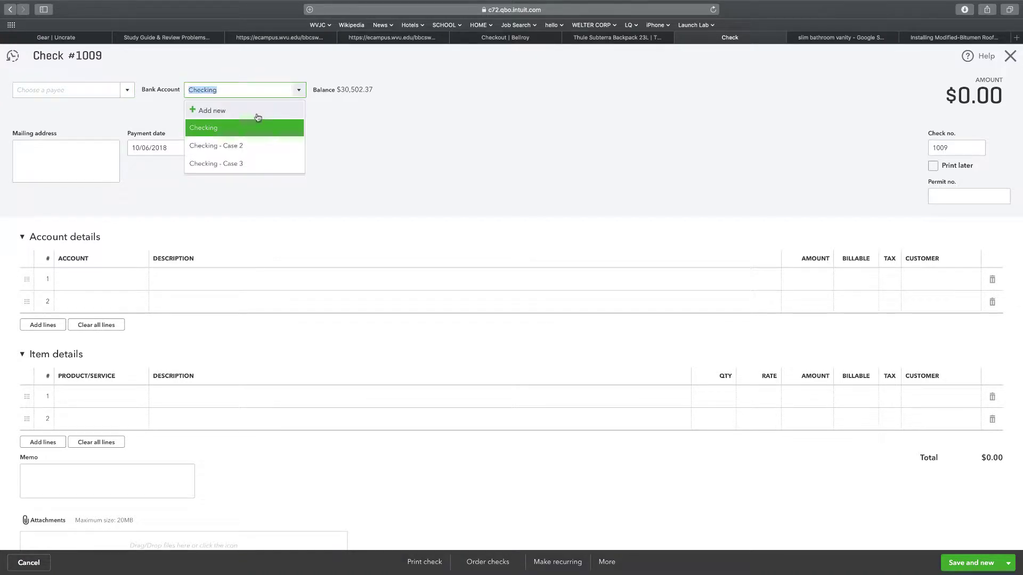
click(251, 142)
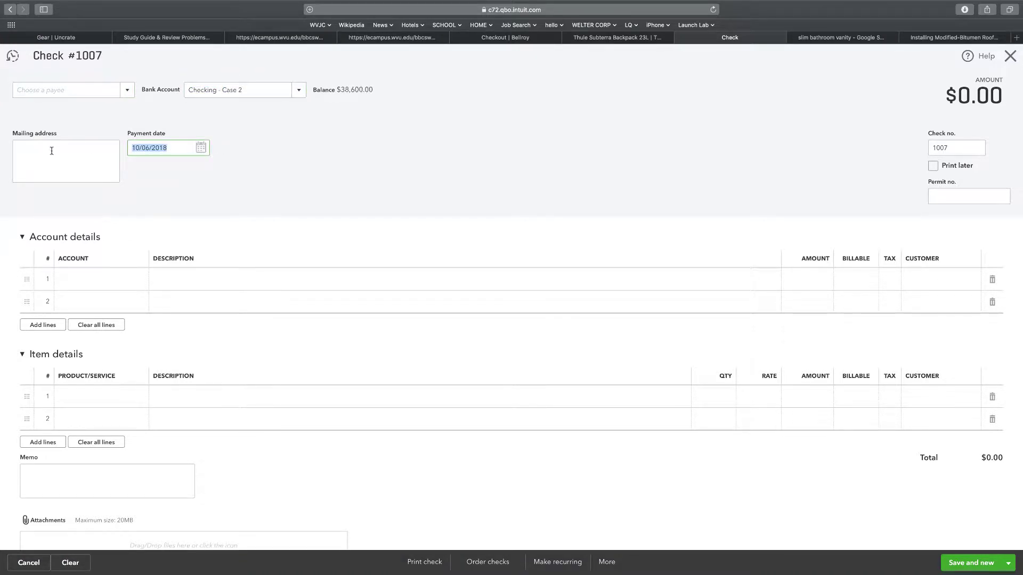
text(1/16/)
click(146, 175)
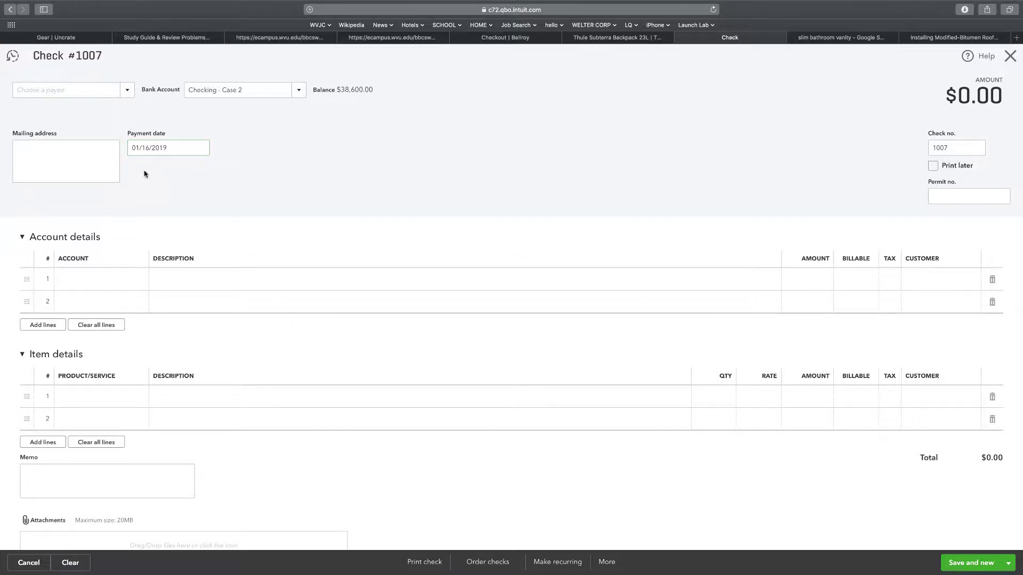
click(127, 91)
scroll(43, 213, down, 6)
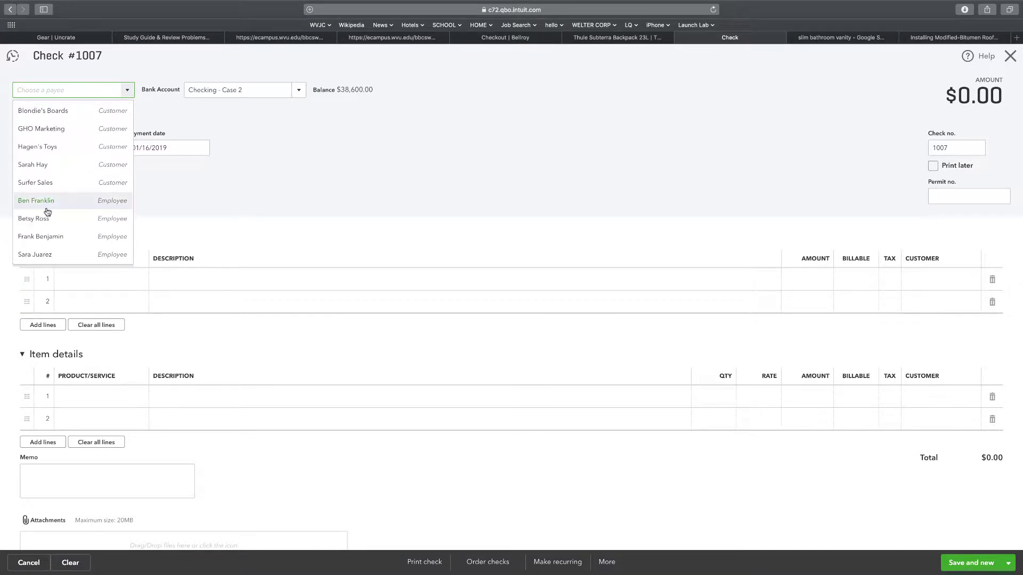
click(38, 236)
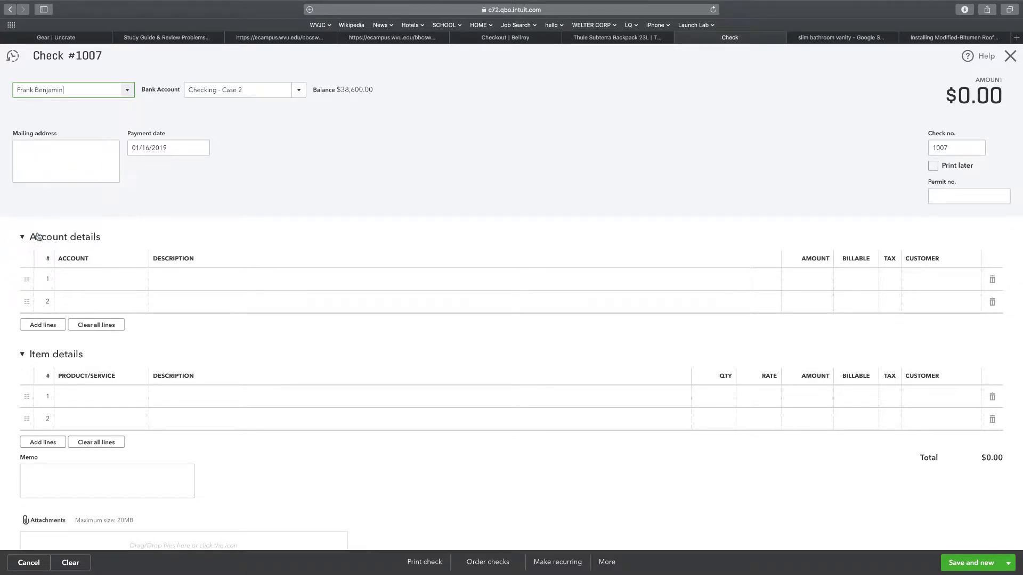
Add line 1 charging Payroll Expenses Case 02 for 3000
click(84, 284)
click(139, 279)
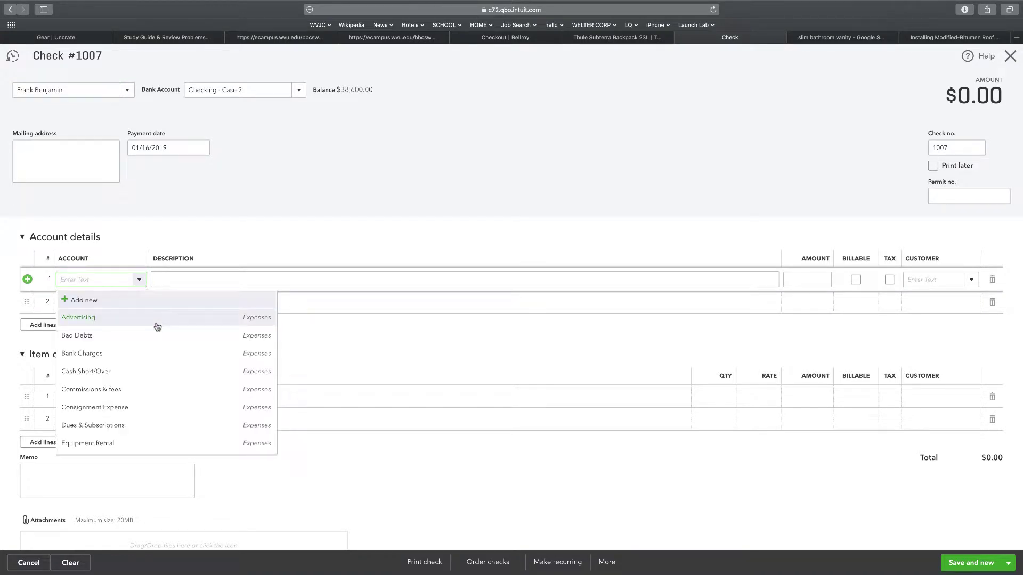
scroll(158, 330, down, 10)
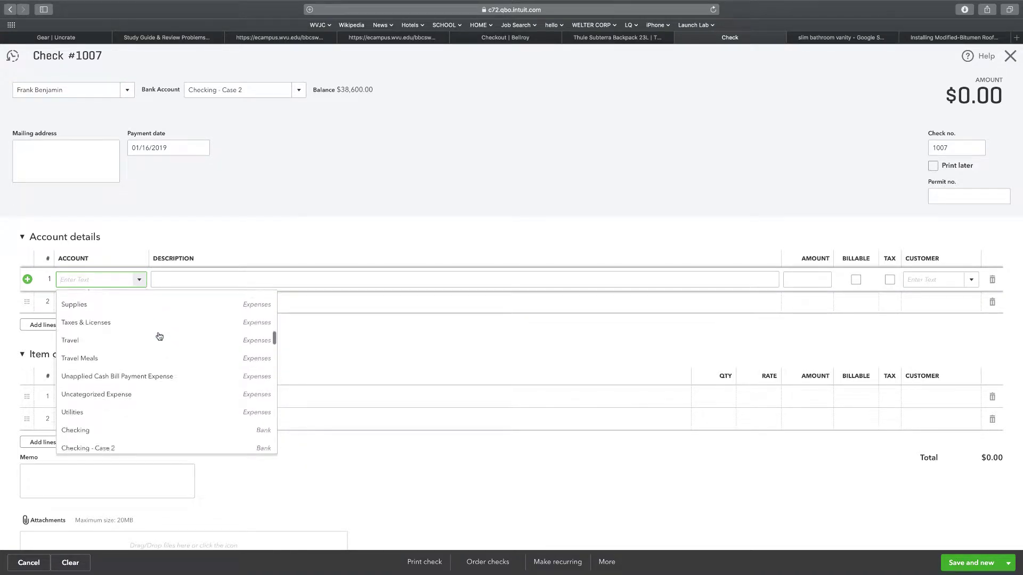
scroll(159, 336, down, 2)
scroll(159, 336, up, 5)
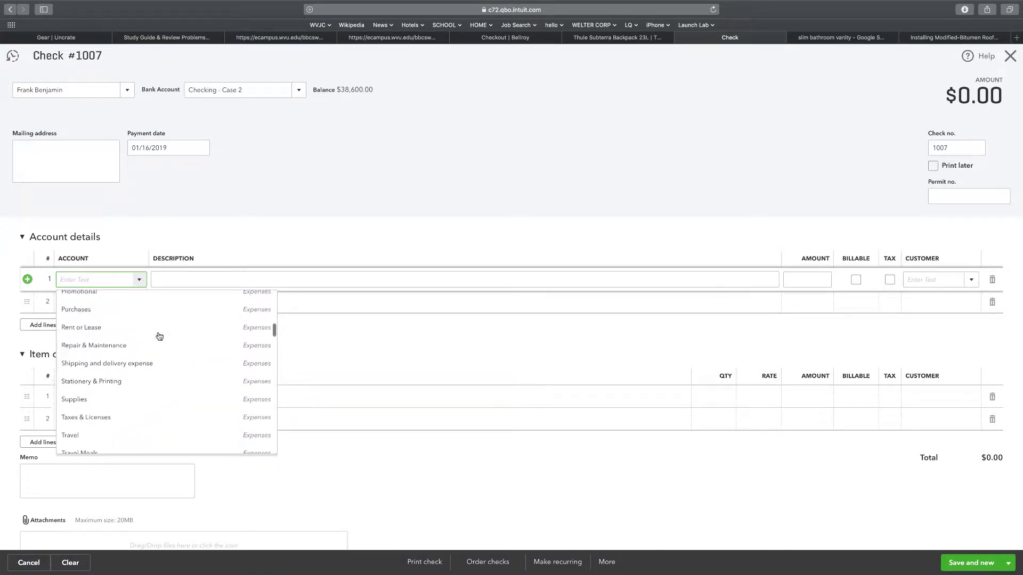
scroll(160, 336, up, 3)
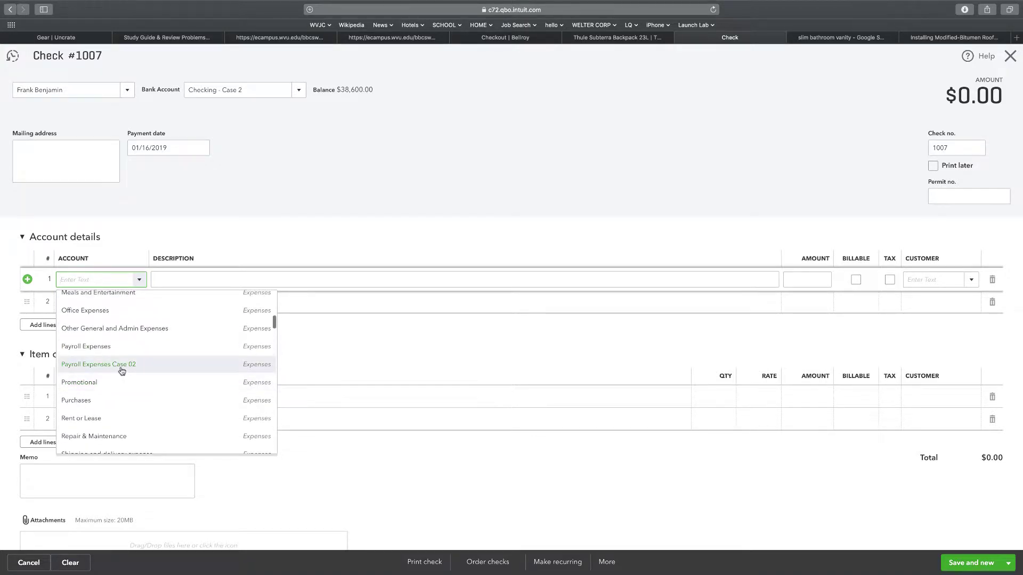
click(121, 366)
click(791, 281)
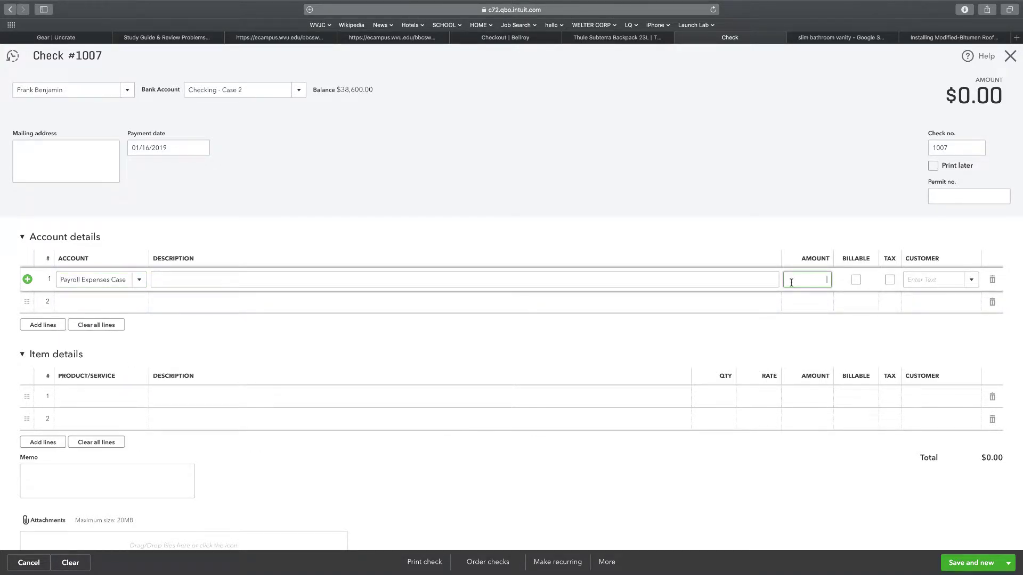
text(3000)
Add line 2 charging Payroll Tax Payable - Case 02 for 640
click(71, 311)
click(140, 313)
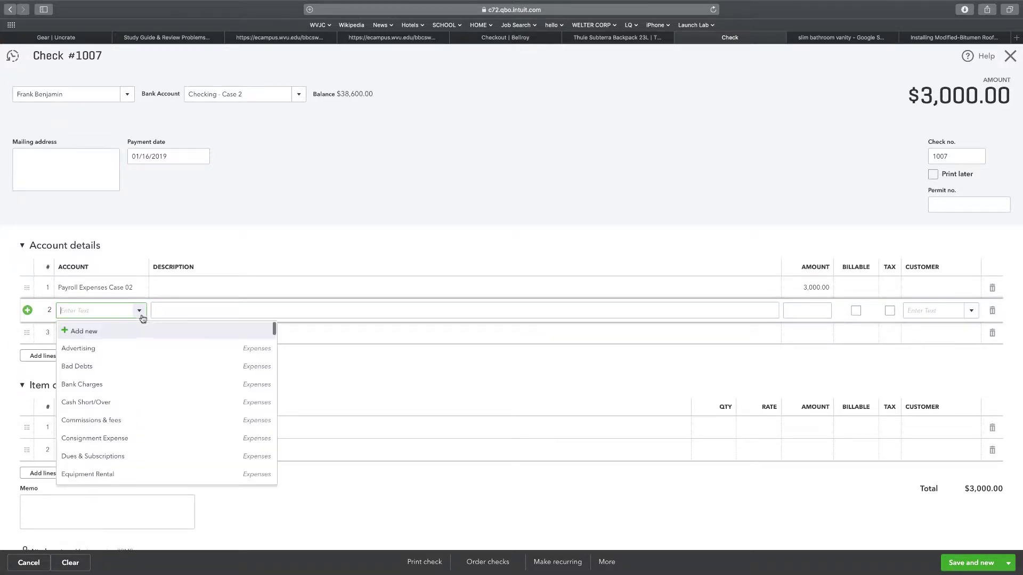
scroll(124, 375, down, 10)
scroll(125, 380, down, 10)
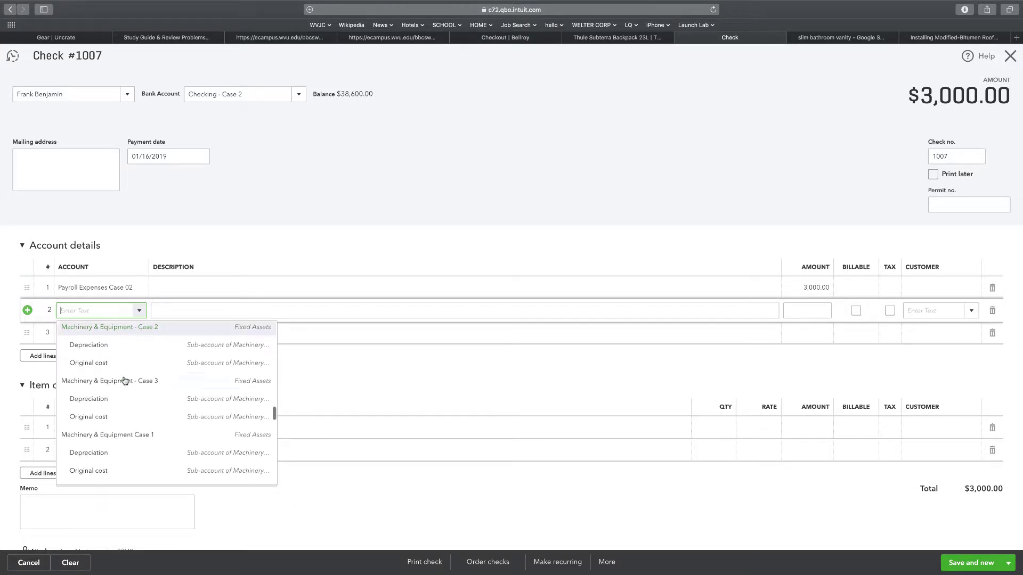
scroll(123, 380, up, 1)
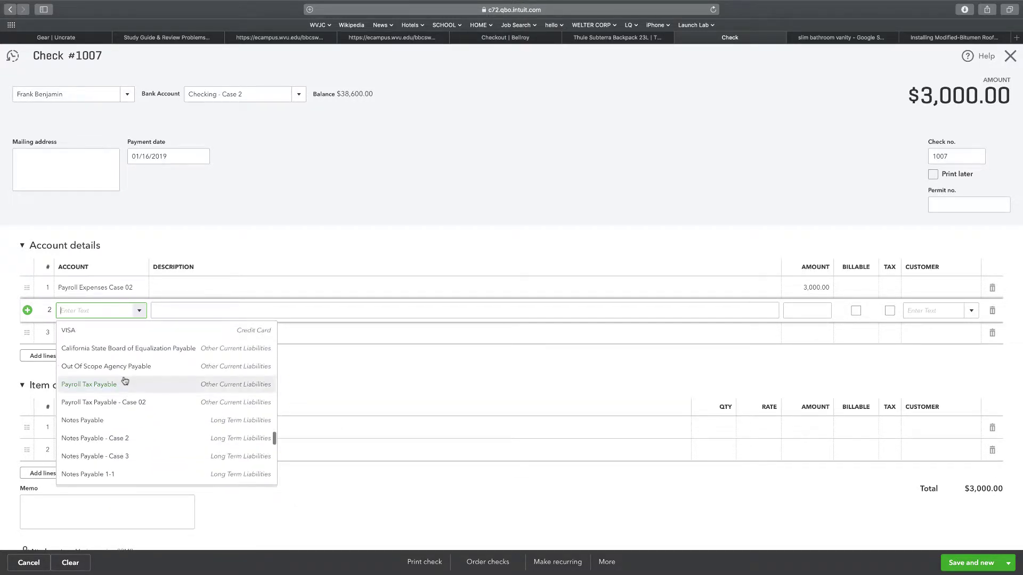
click(104, 408)
click(805, 313)
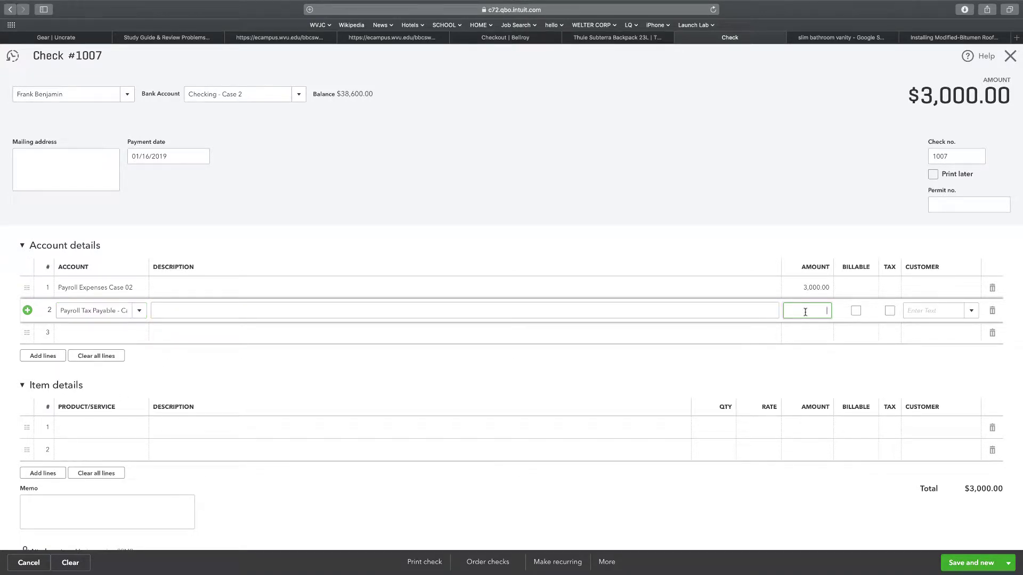
text(640)
Add line 3 charging Payroll Expenses Case 02 and begin entering its amount, fixing a typo
click(99, 332)
click(140, 334)
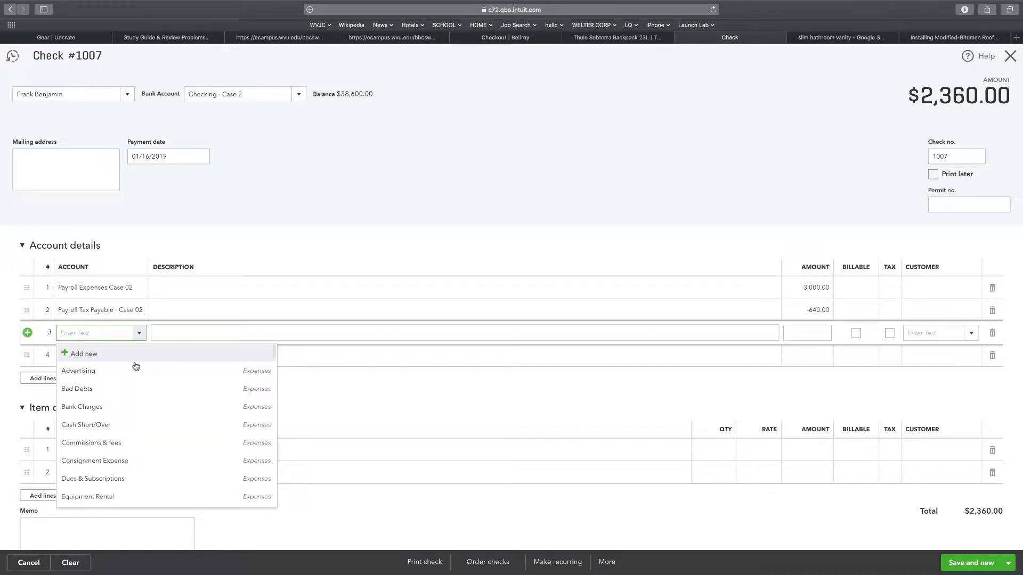
scroll(122, 395, down, 5)
scroll(122, 395, down, 3)
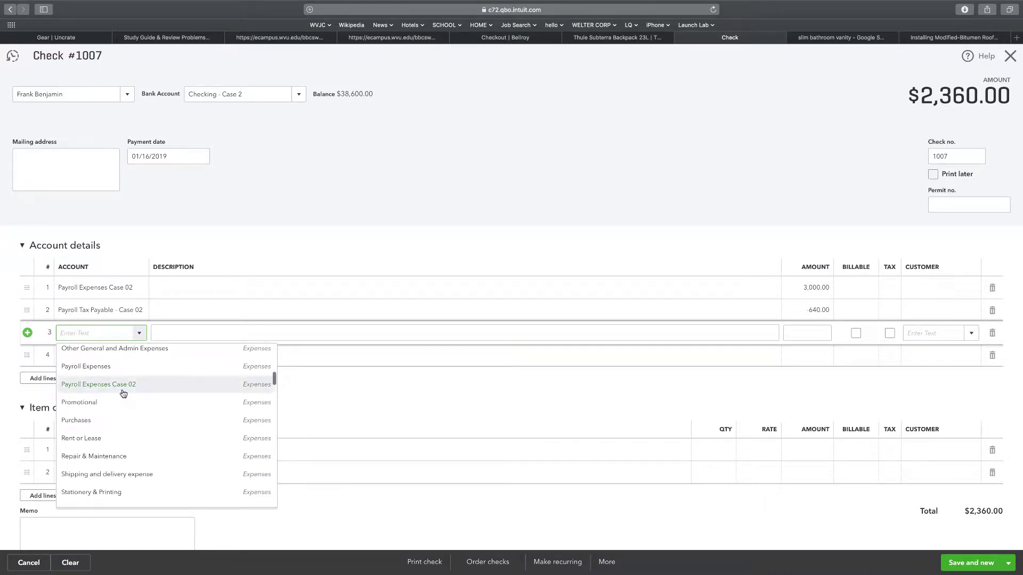
click(125, 384)
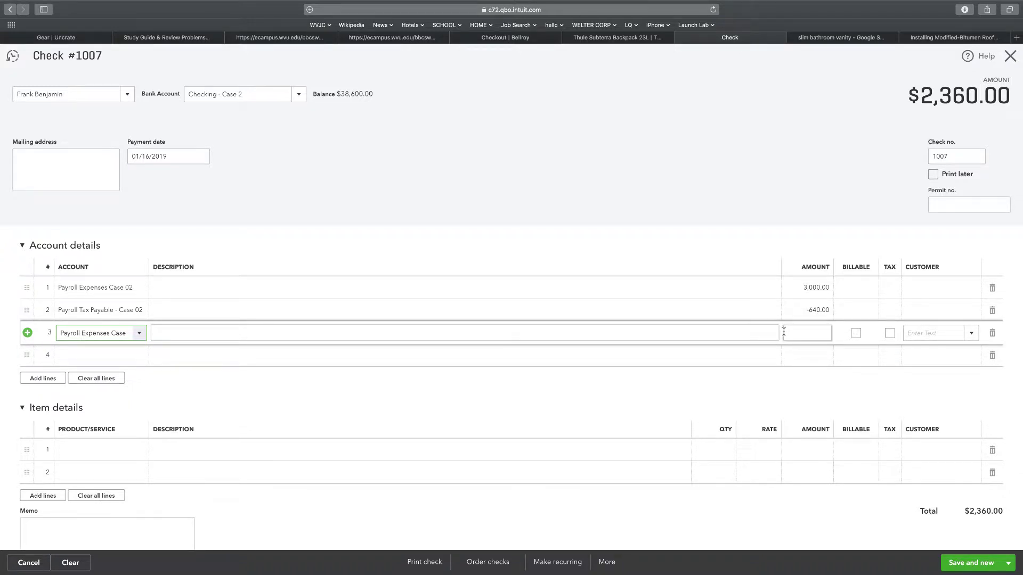
click(805, 330)
text(229)
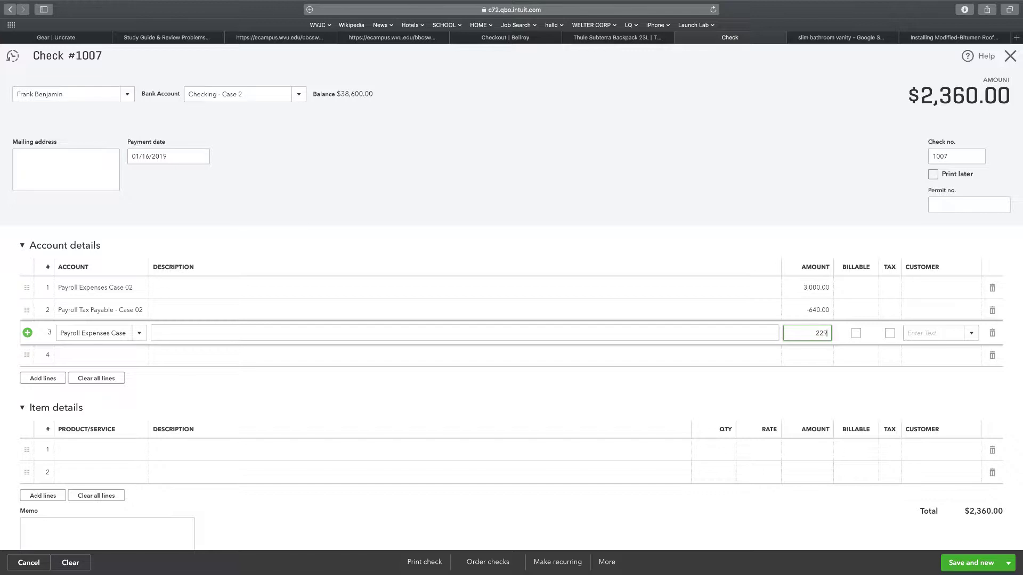
text(.05)
key(BackSpace)
key(BackSpace)
Finish line 3 at 229.50 and add line 4: Payroll Tax Payable - Case 02 at -229.50
text(50)
click(110, 354)
click(141, 357)
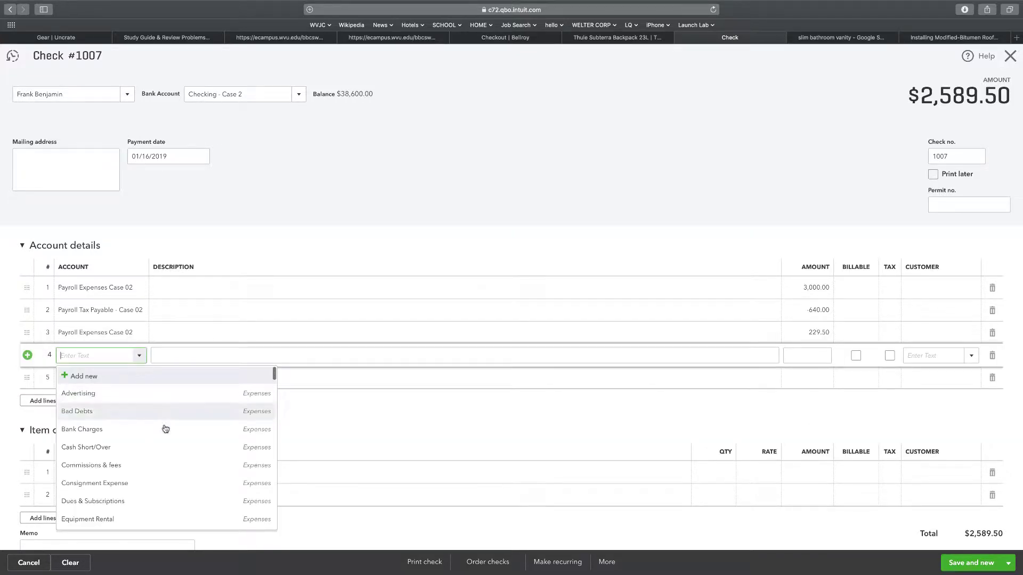
scroll(149, 450, down, 10)
scroll(147, 456, down, 10)
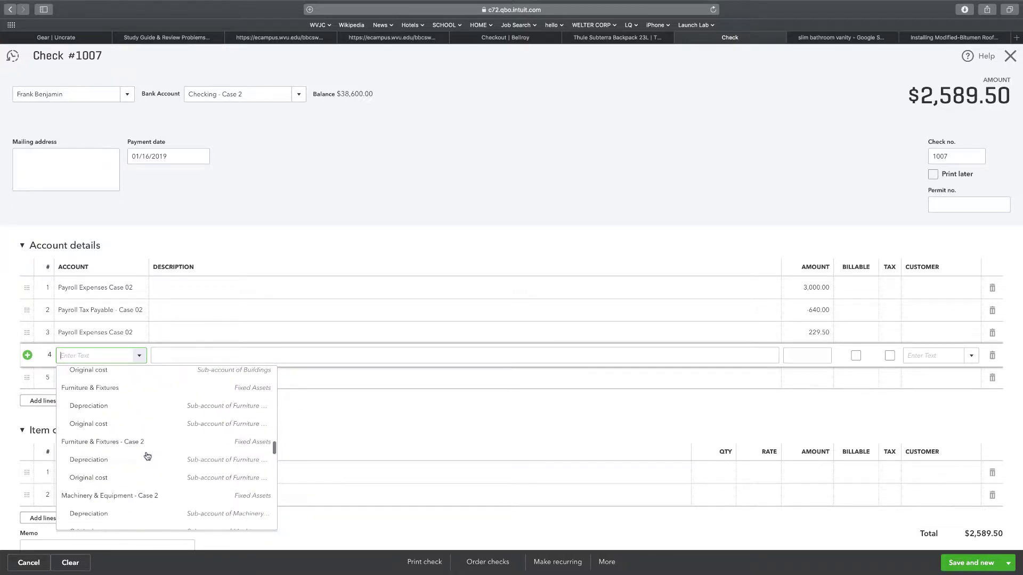
scroll(147, 456, down, 5)
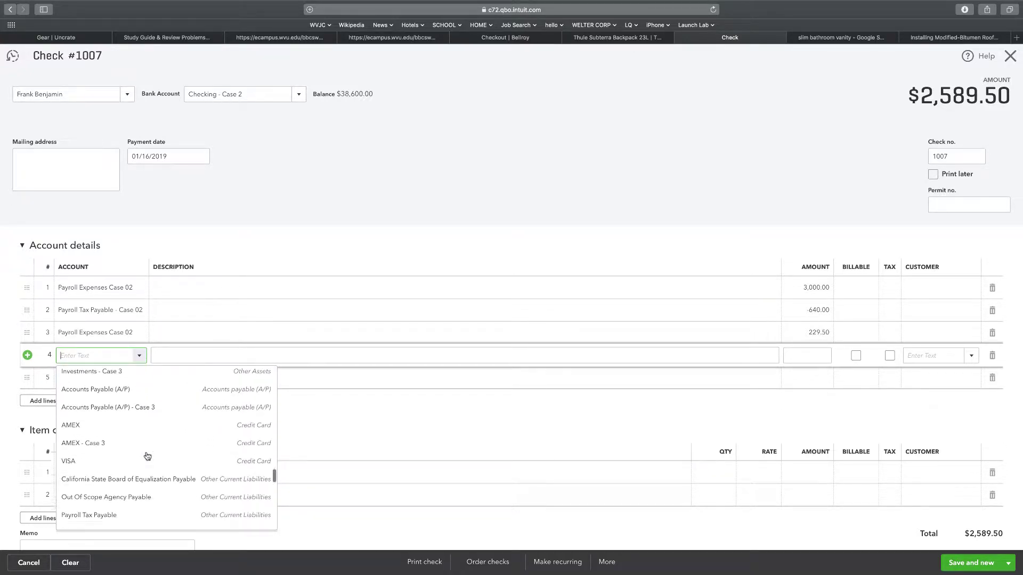
click(130, 495)
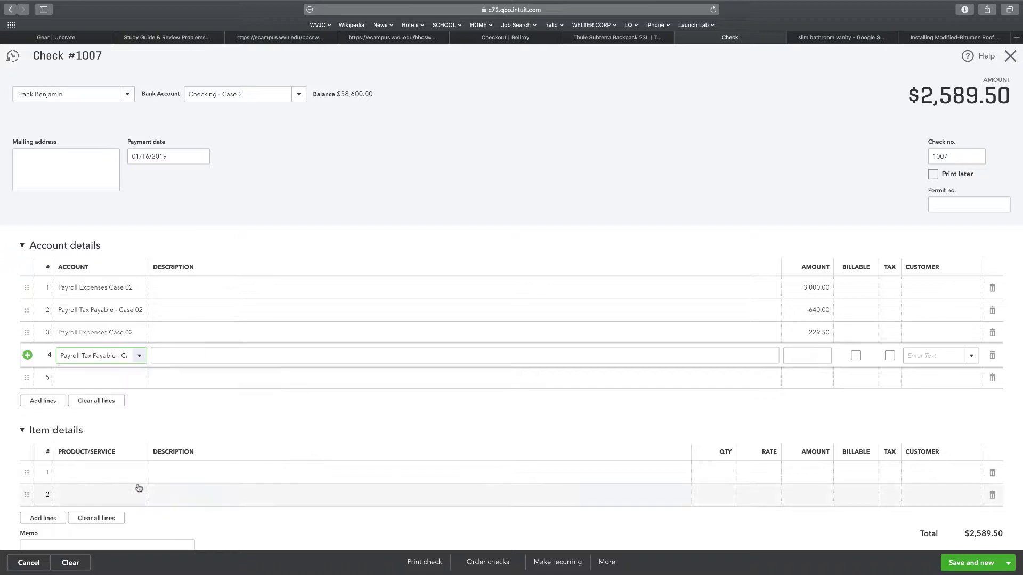
click(814, 357)
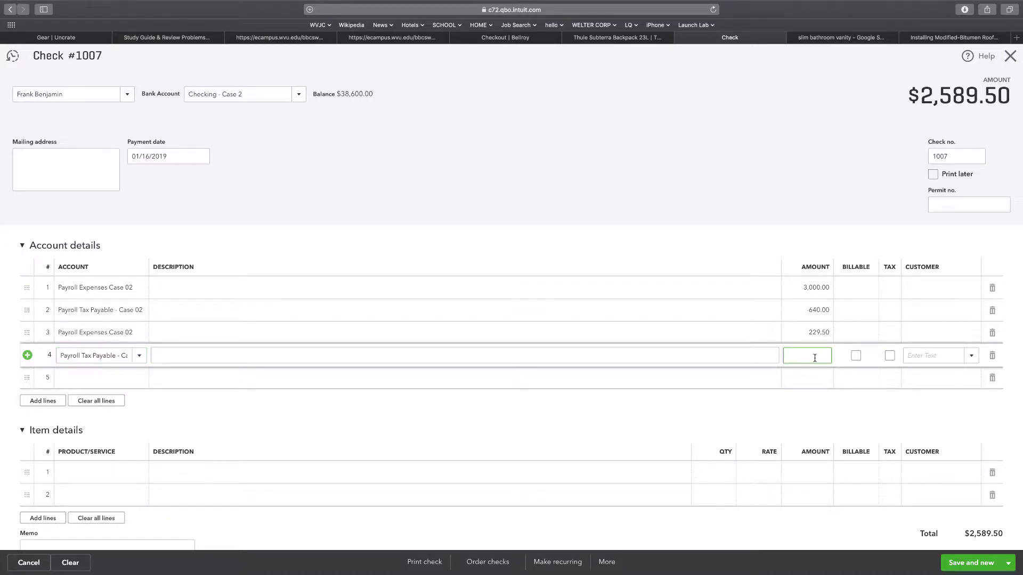
text(-)
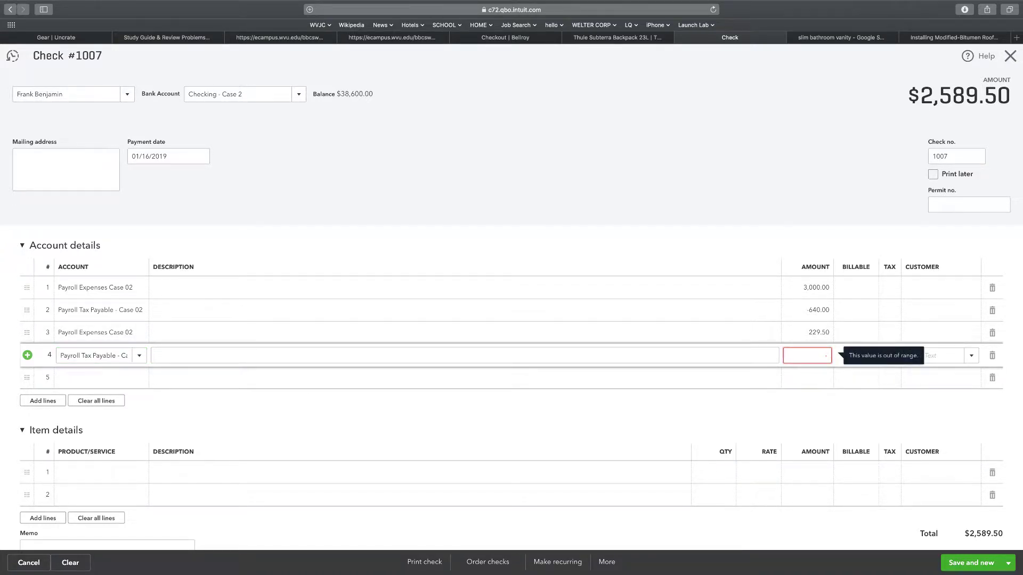
text(229)
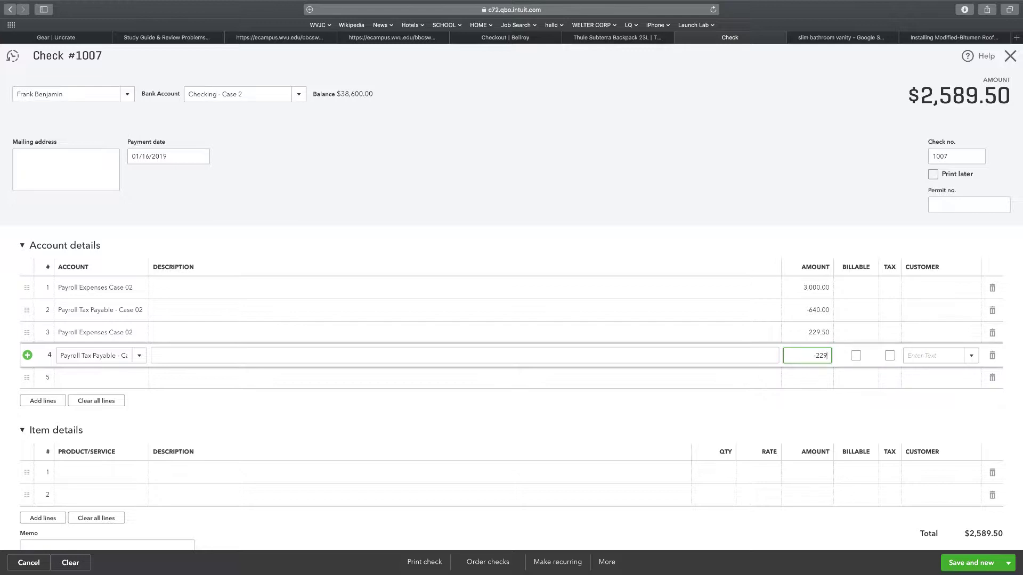
text(.50)
click(738, 253)
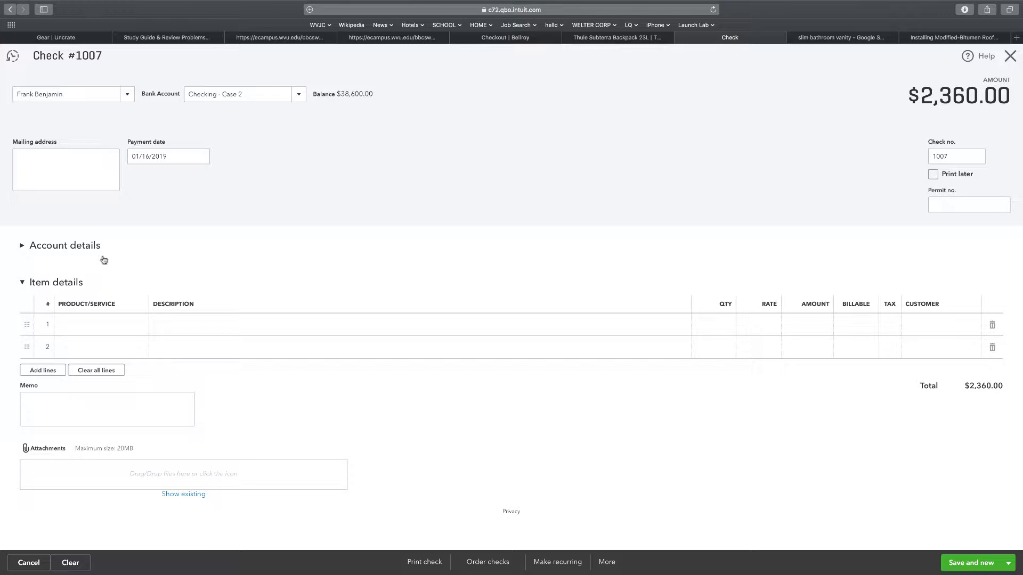
click(24, 247)
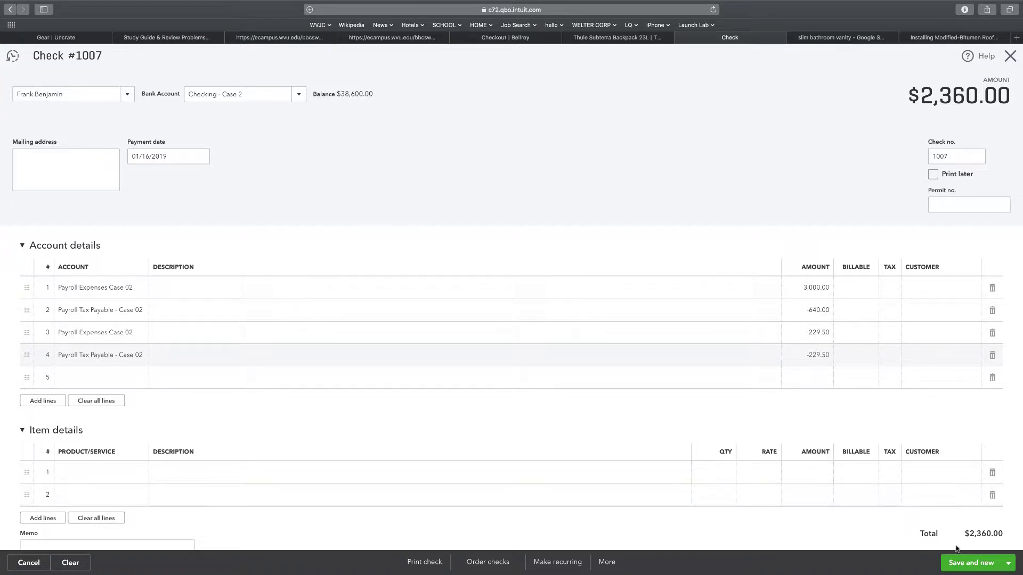
Turn the check into an Unscheduled recurring template and save it
click(555, 564)
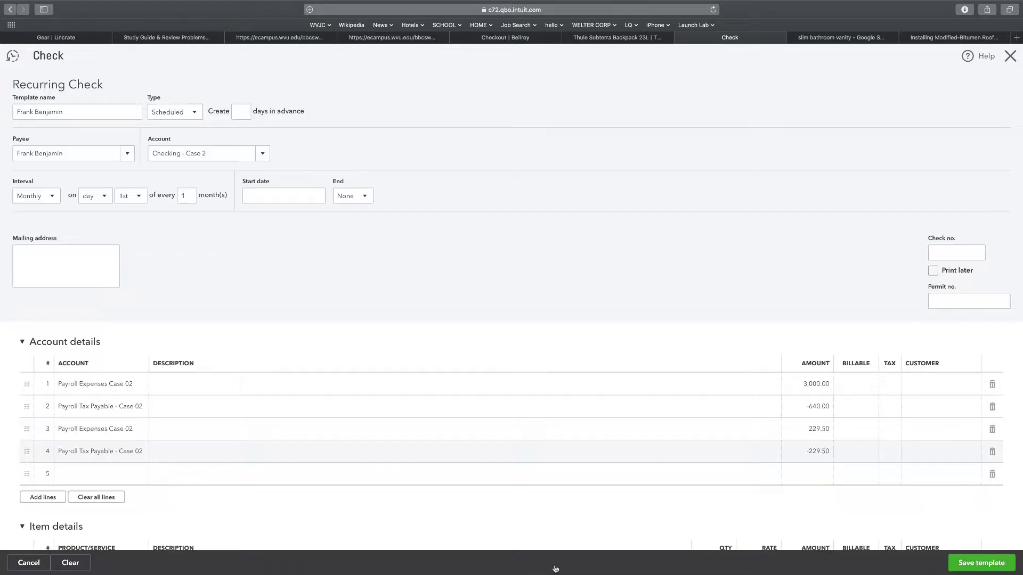
click(191, 111)
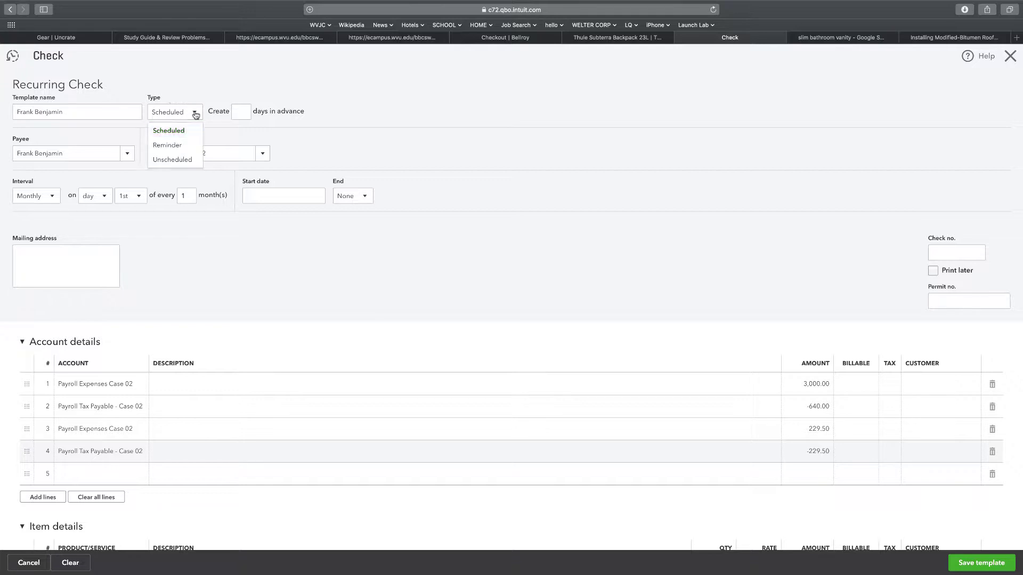
click(169, 160)
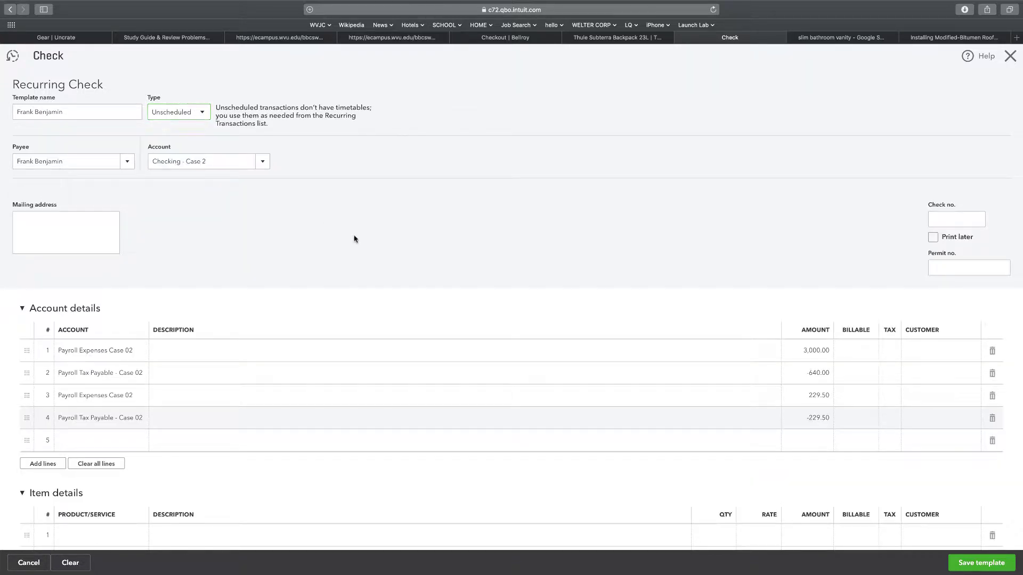
click(978, 564)
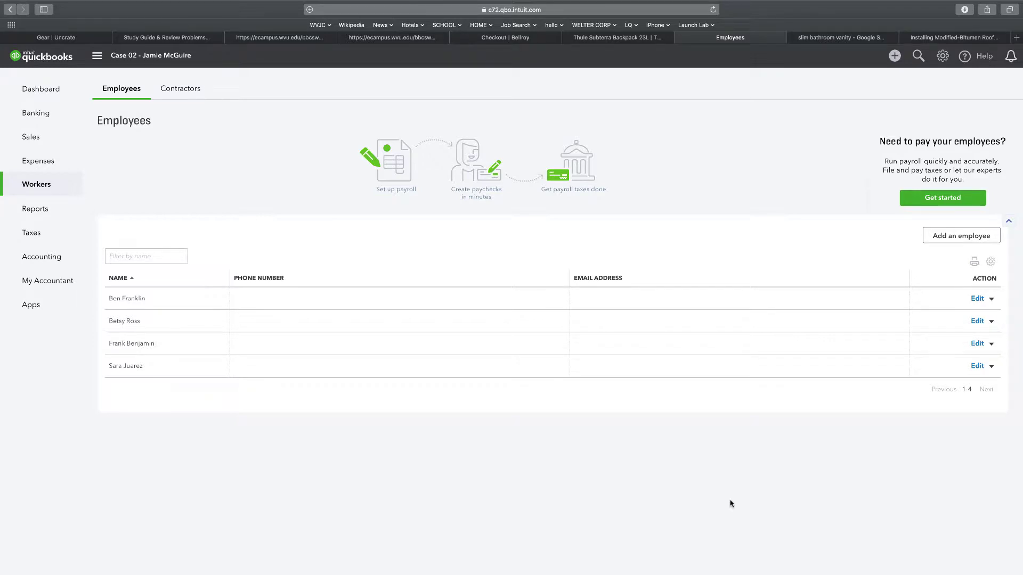
Create a check paid from Checking - Case 2, dated 01/16/2019, payable to another employee
click(894, 56)
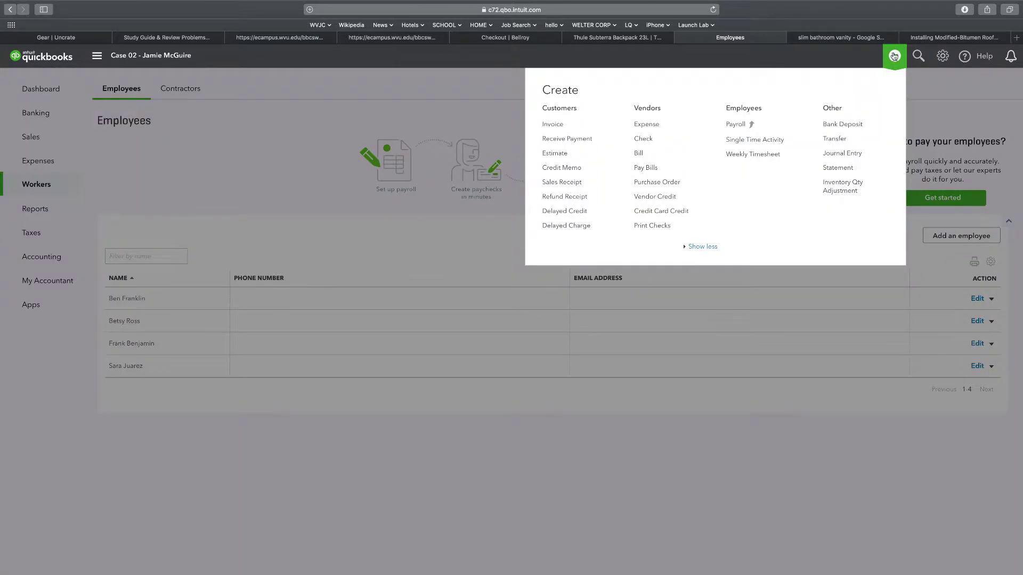
click(641, 140)
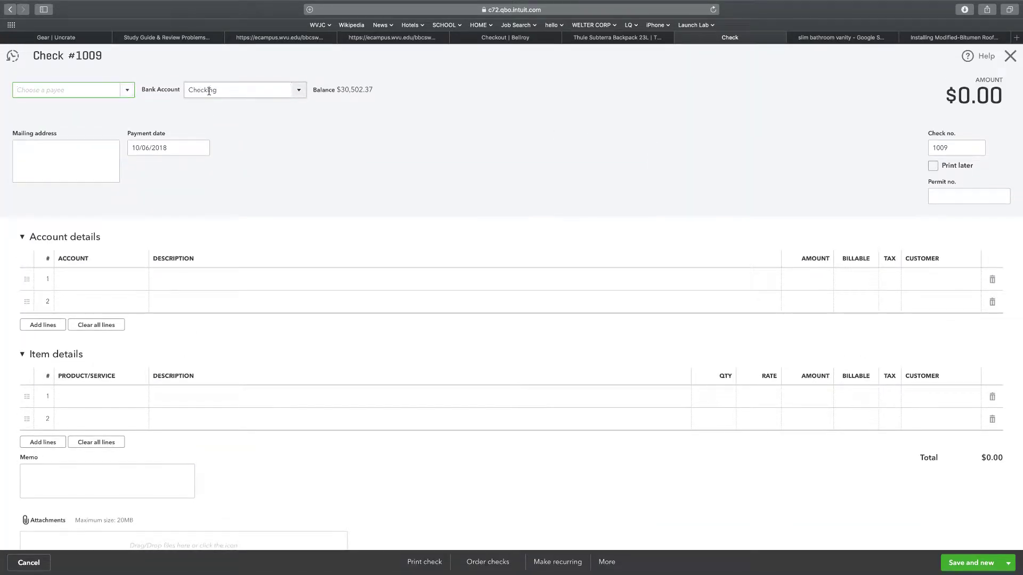
click(209, 91)
click(297, 90)
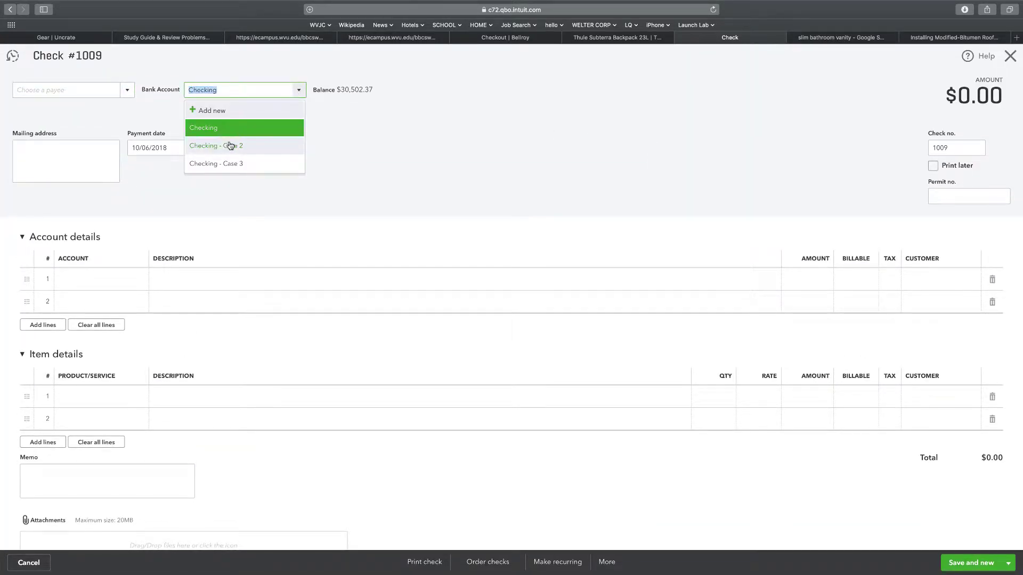
click(231, 145)
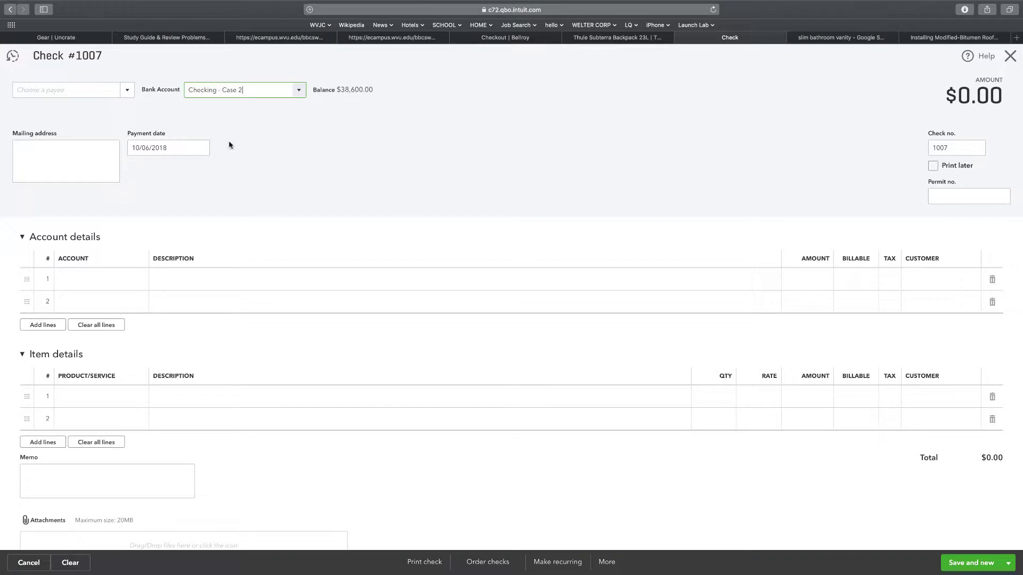
click(173, 147)
text(1)
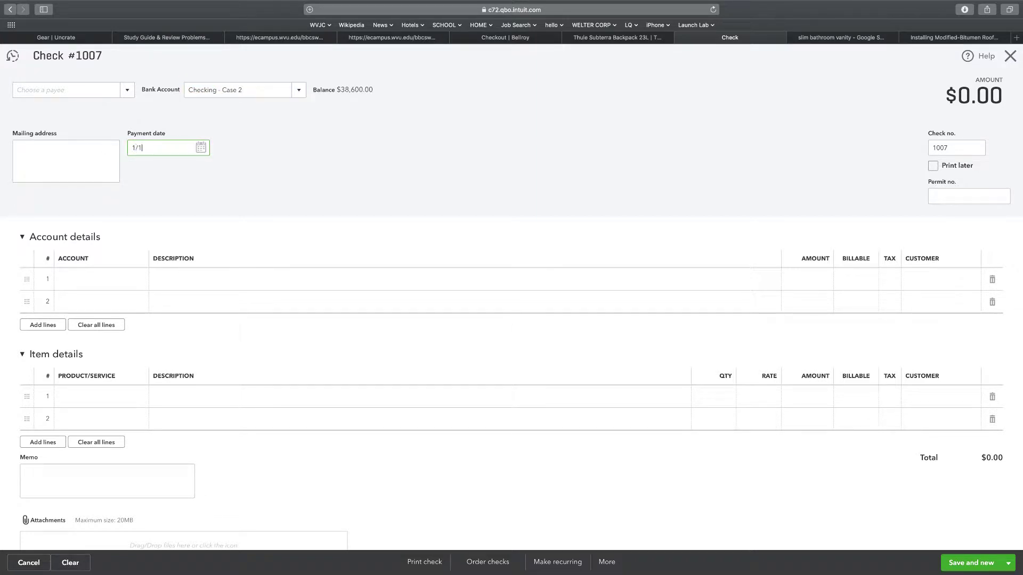
click(22, 91)
scroll(80, 195, down, 5)
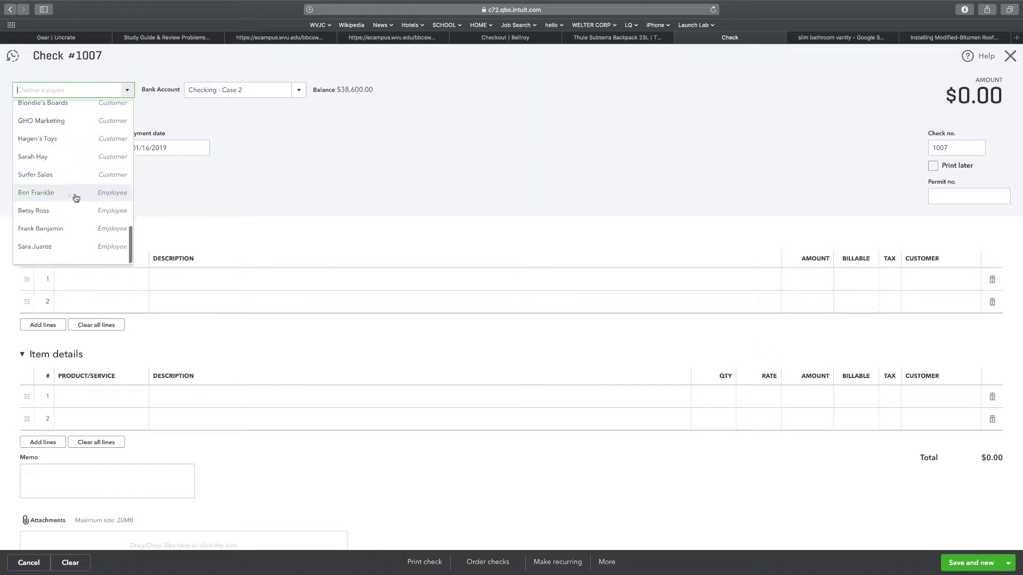
click(46, 248)
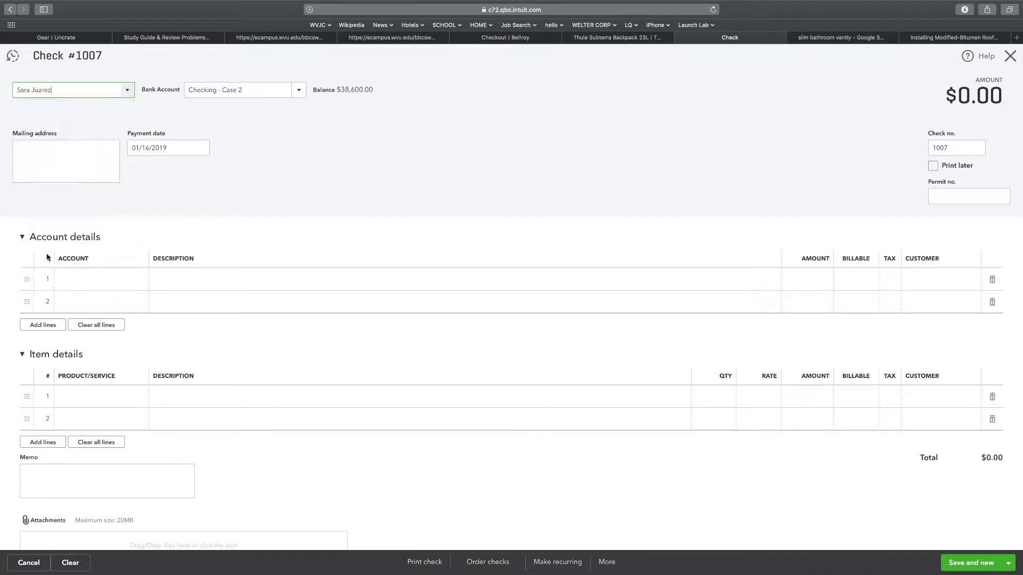
Charge line 1 to Payroll Expenses Case 02 for 1,331.25
click(126, 282)
click(142, 286)
scroll(143, 318, down, 5)
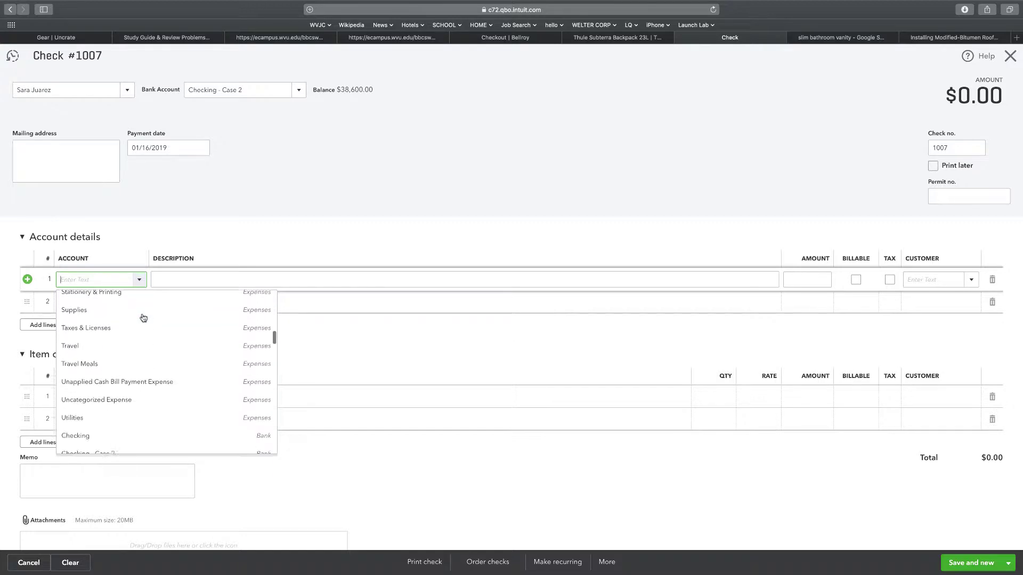
scroll(144, 318, down, 3)
scroll(143, 318, up, 8)
scroll(143, 318, down, 1)
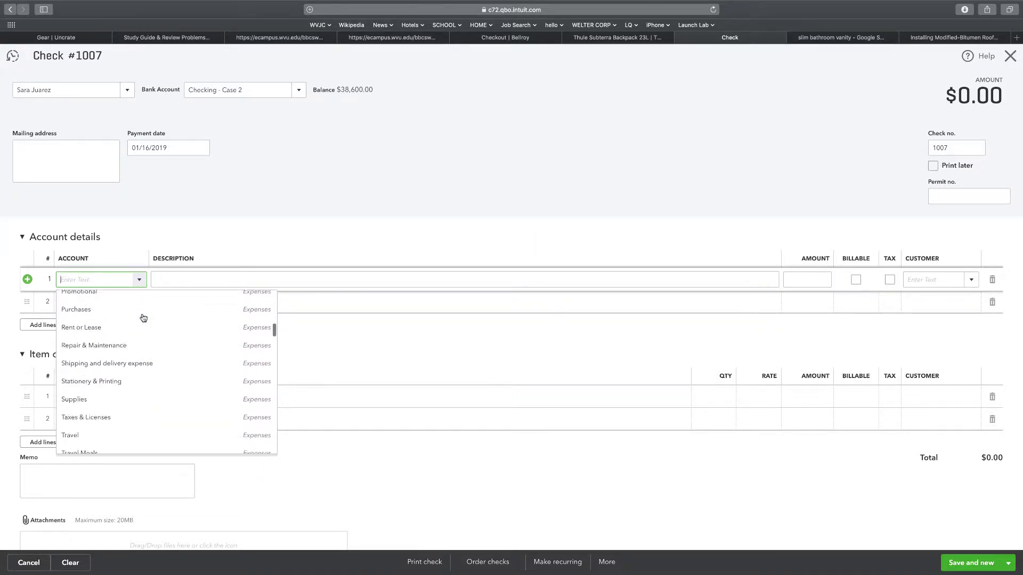
scroll(144, 317, down, 4)
scroll(144, 318, up, 7)
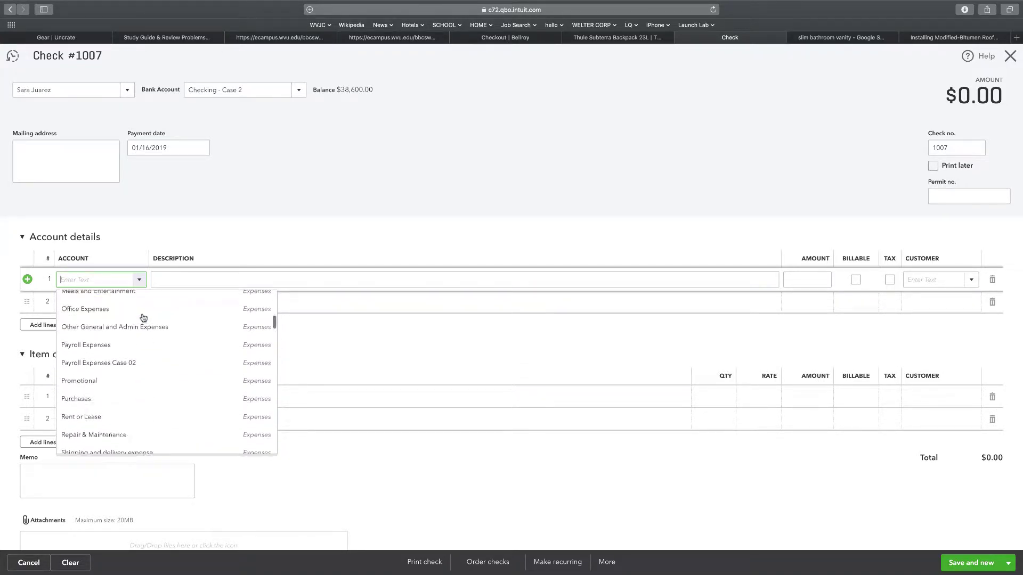
scroll(143, 318, up, 1)
click(117, 378)
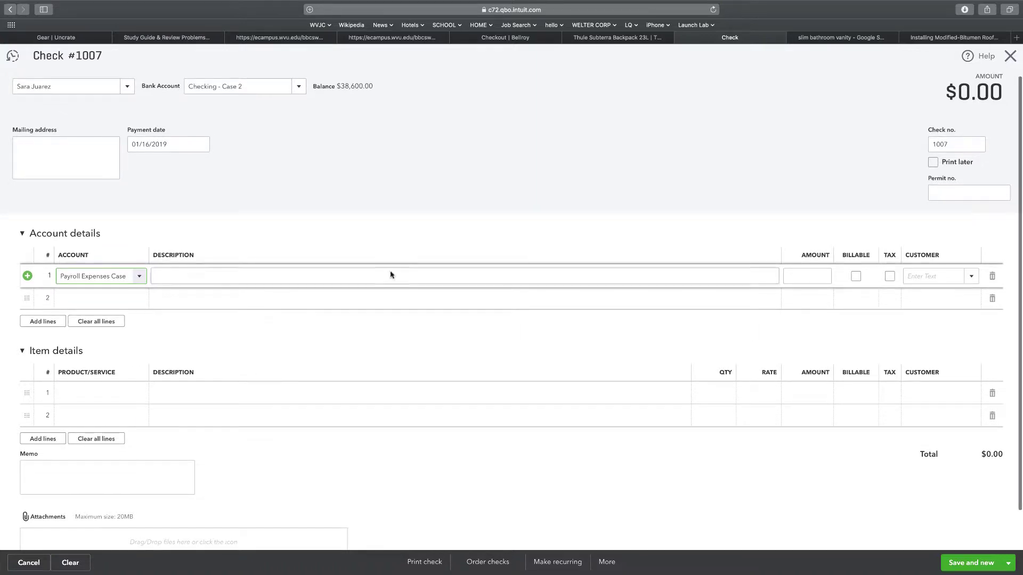
click(797, 272)
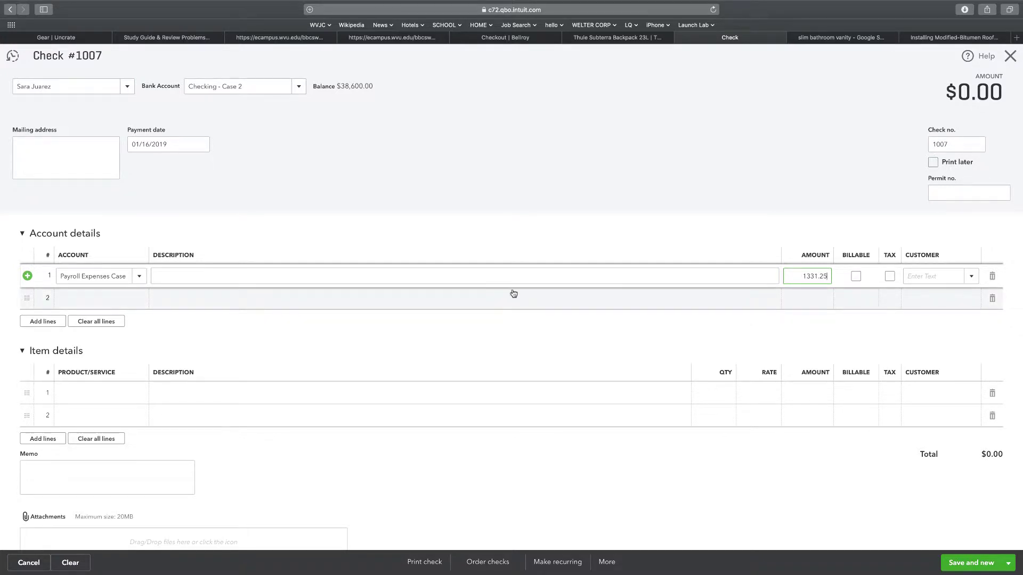
click(95, 300)
Charge line 2 to Payroll Tax Payable - Case 02 for -284.22
click(139, 313)
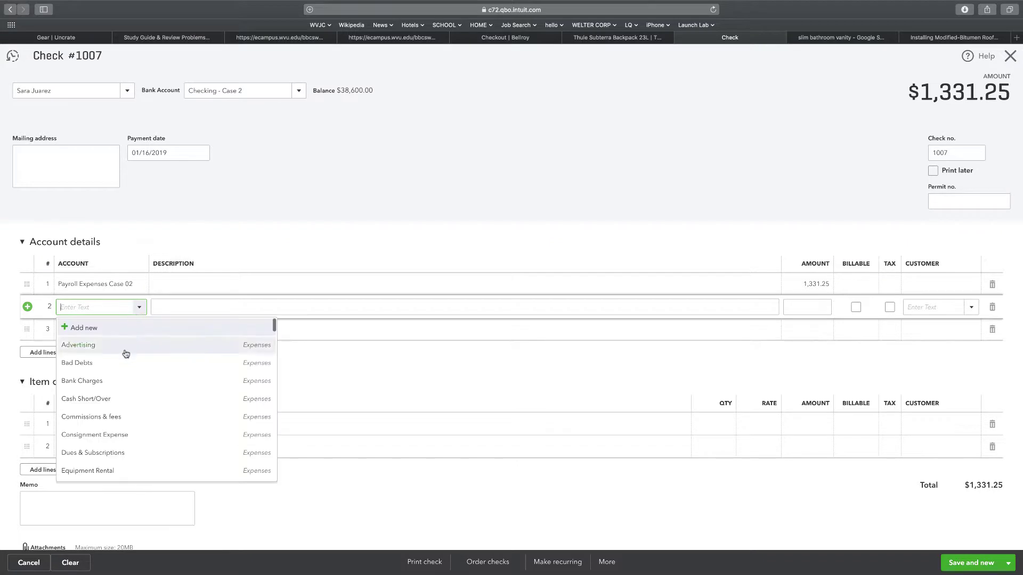
scroll(123, 357, down, 10)
scroll(122, 364, down, 15)
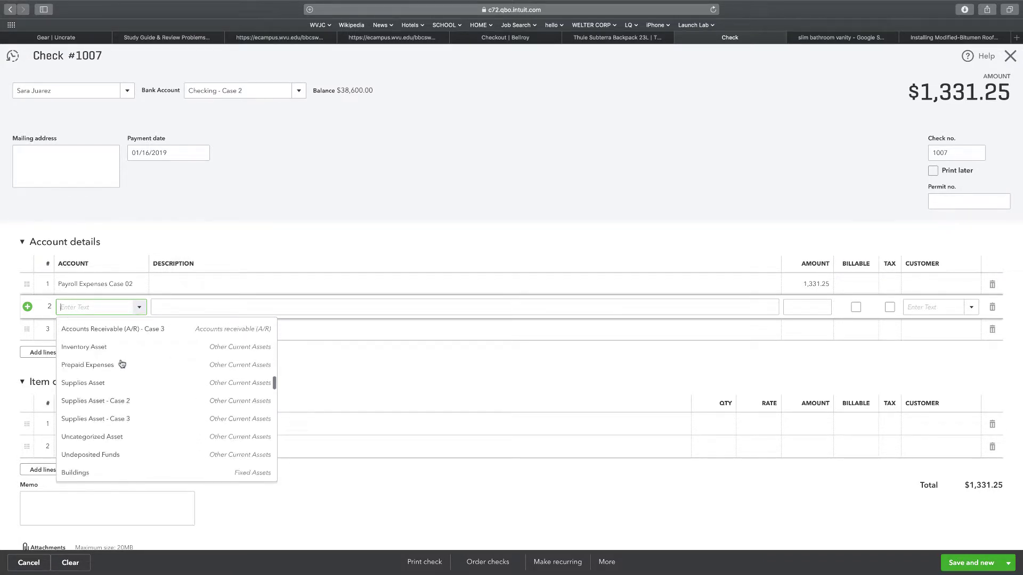
scroll(122, 364, down, 5)
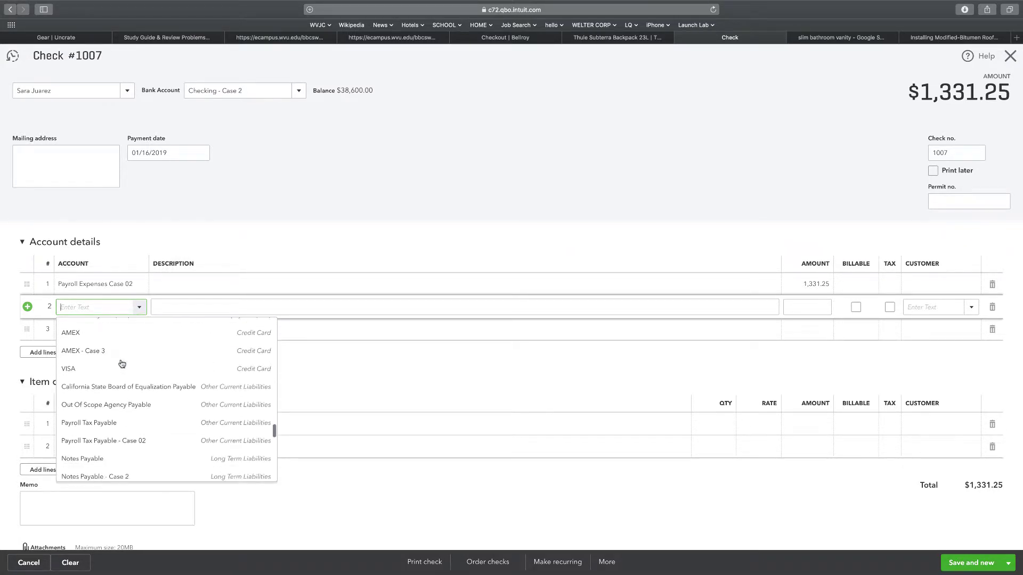
click(89, 404)
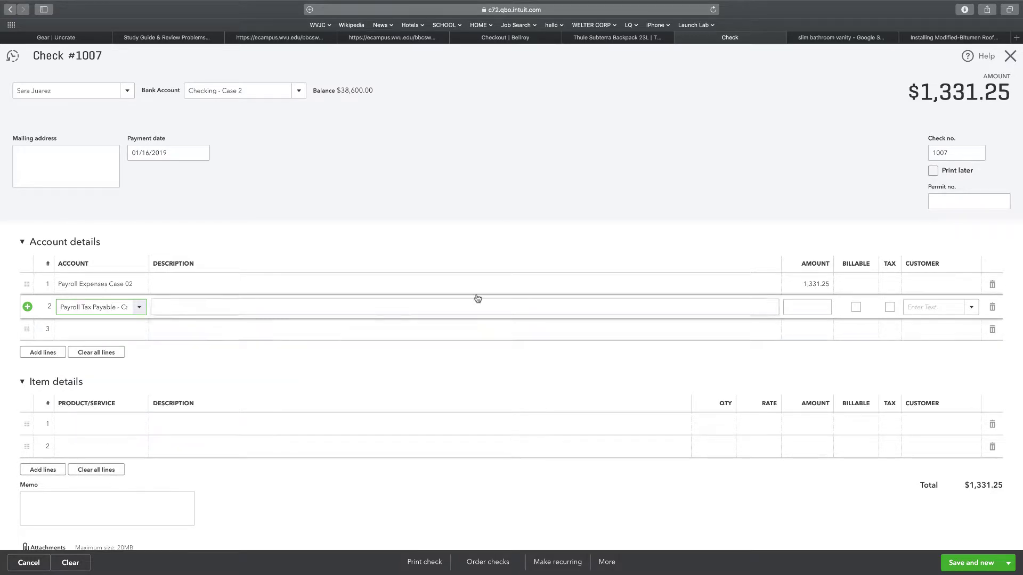
click(811, 303)
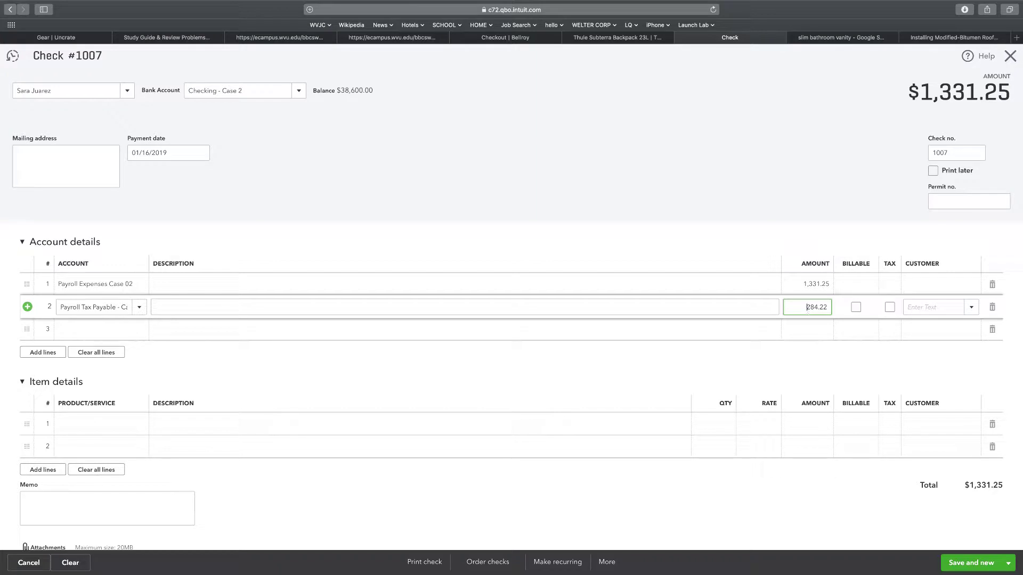
click(96, 329)
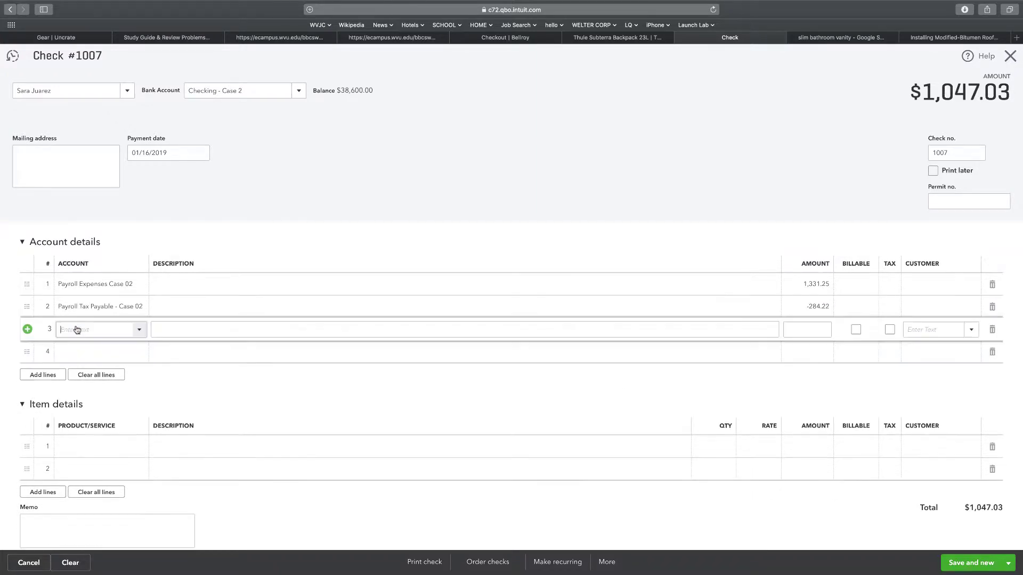
Add line 3 to Payroll Expenses Case 02 for 101.84
click(139, 330)
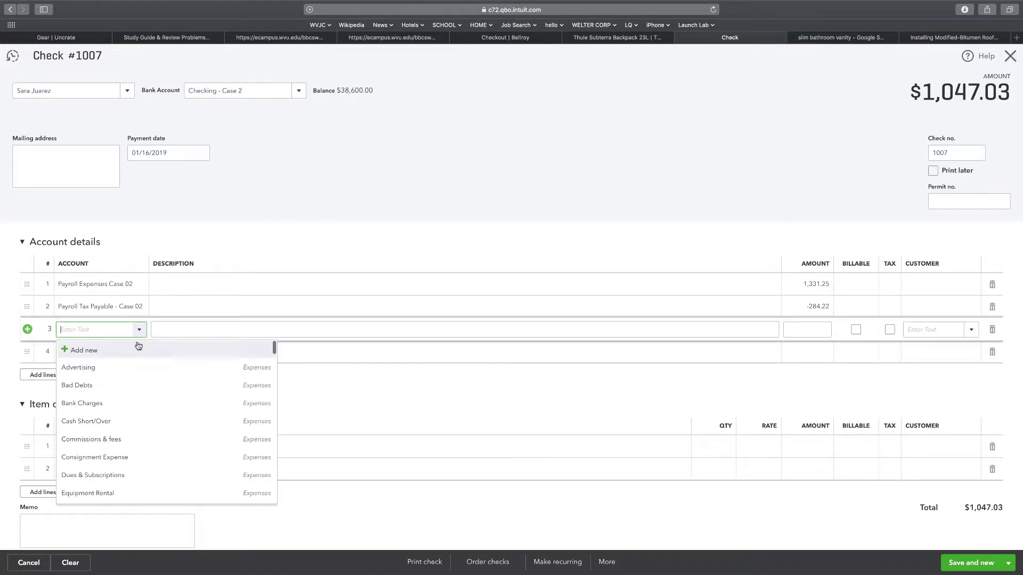
scroll(168, 386, down, 1)
scroll(169, 393, down, 10)
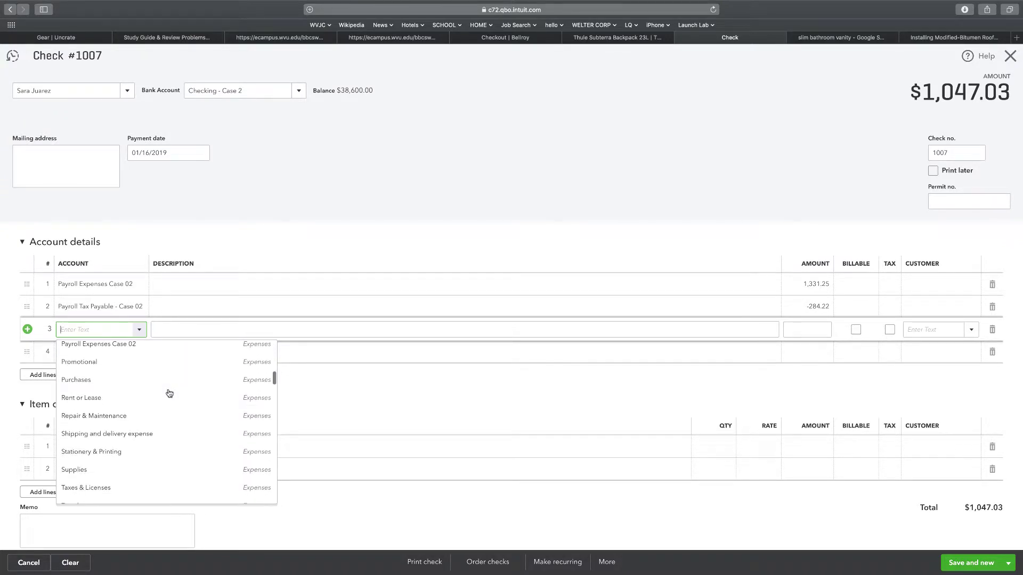
scroll(169, 393, down, 8)
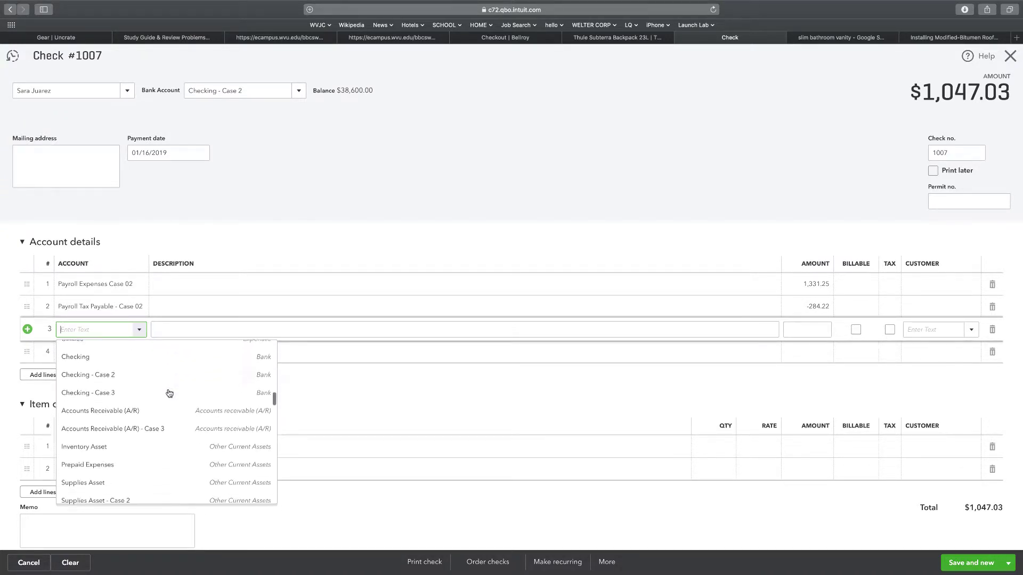
scroll(168, 393, up, 5)
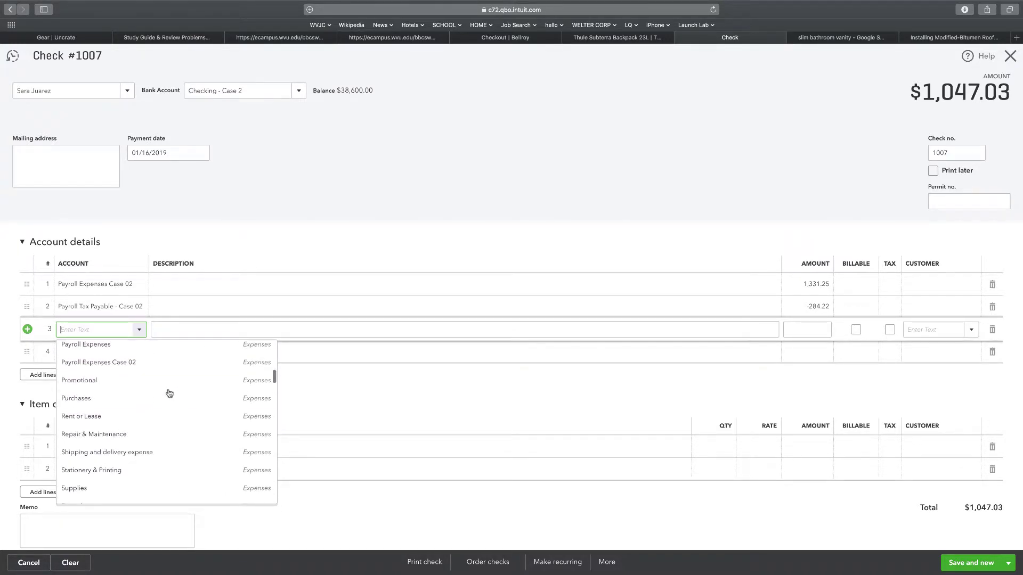
click(160, 368)
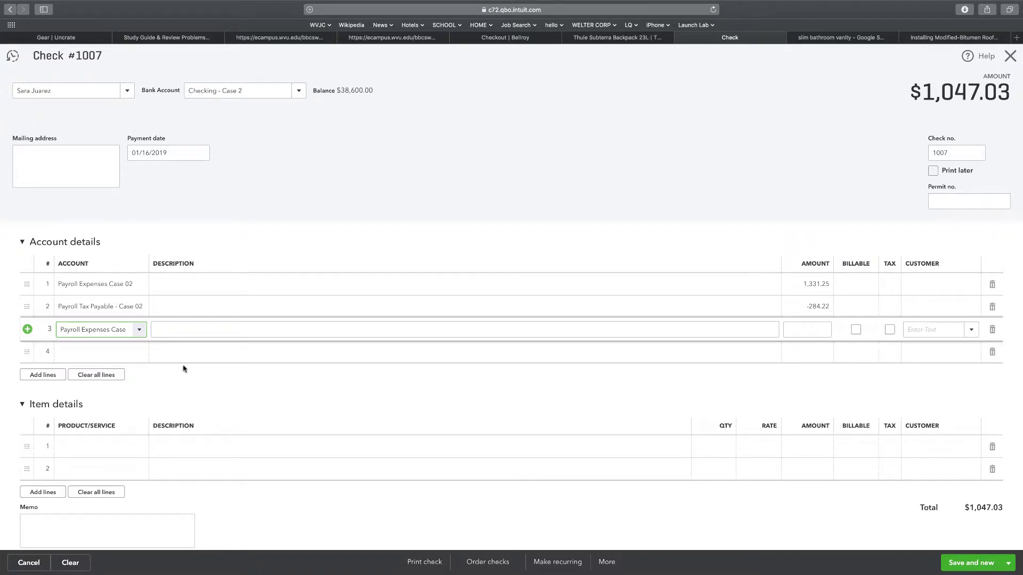
click(810, 331)
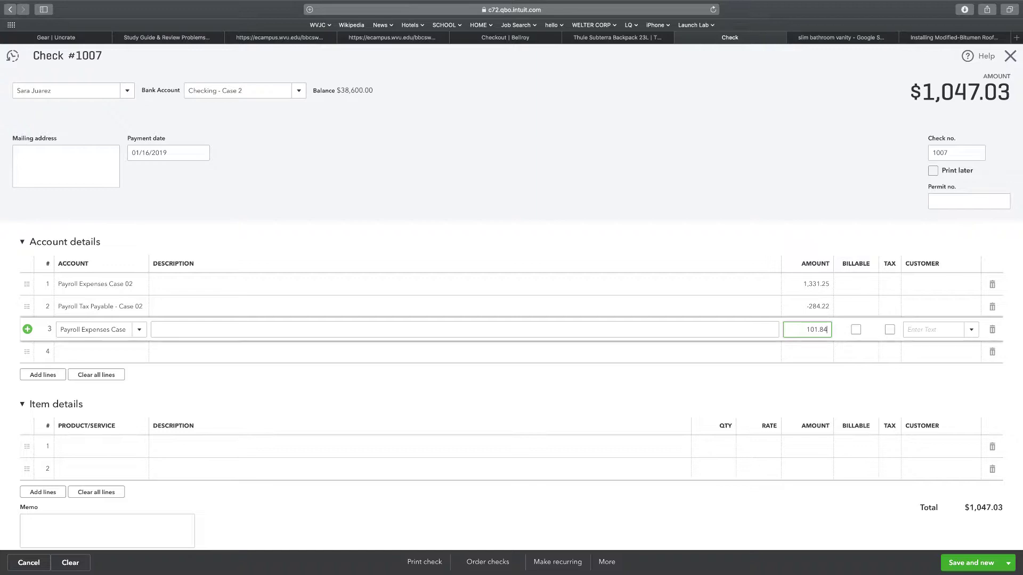
click(128, 353)
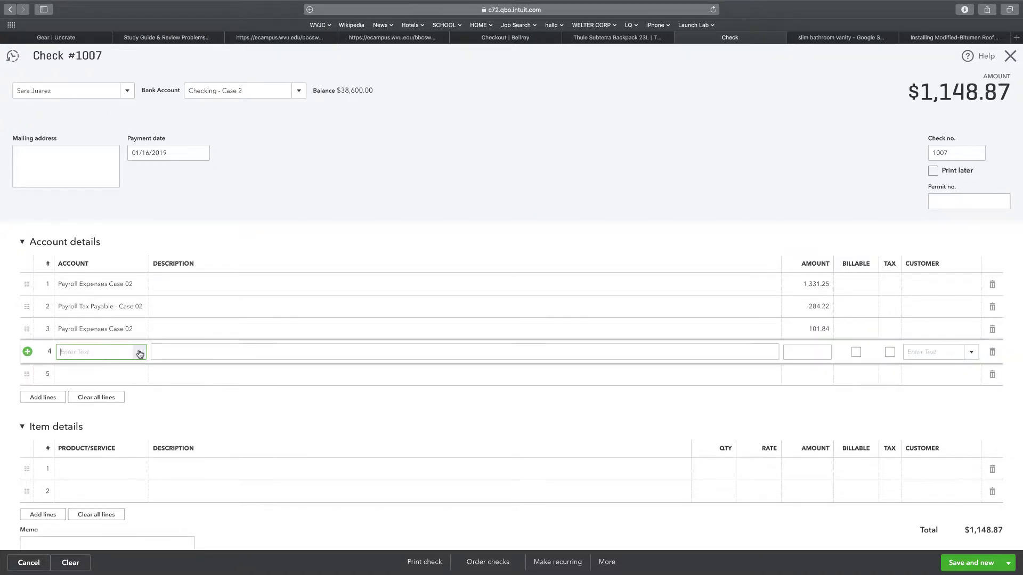
Add line 4 to Payroll Tax Payable - Case 02 for -101.84, totalling $1,047.03
click(140, 354)
scroll(181, 415, down, 2)
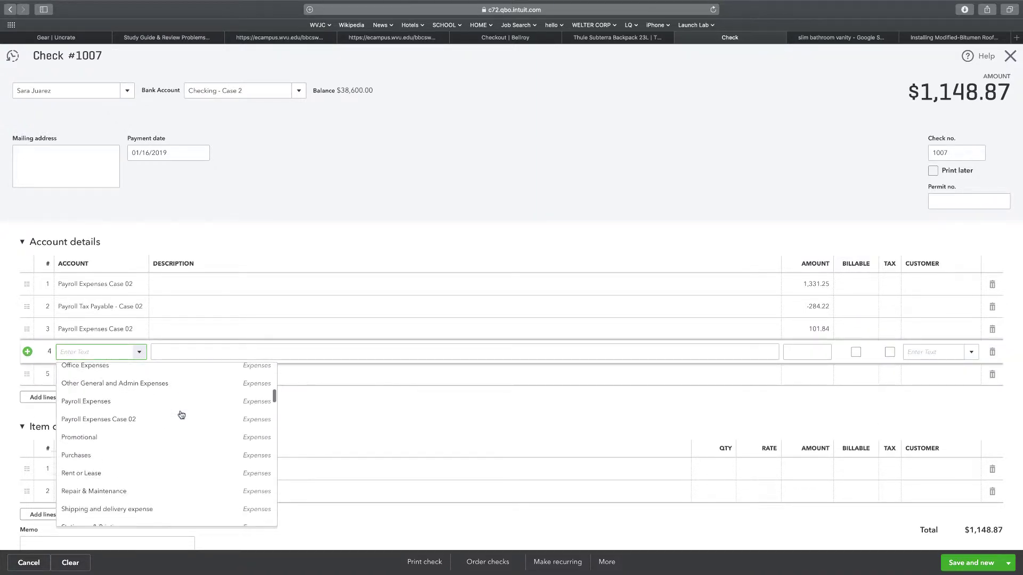
scroll(181, 415, down, 8)
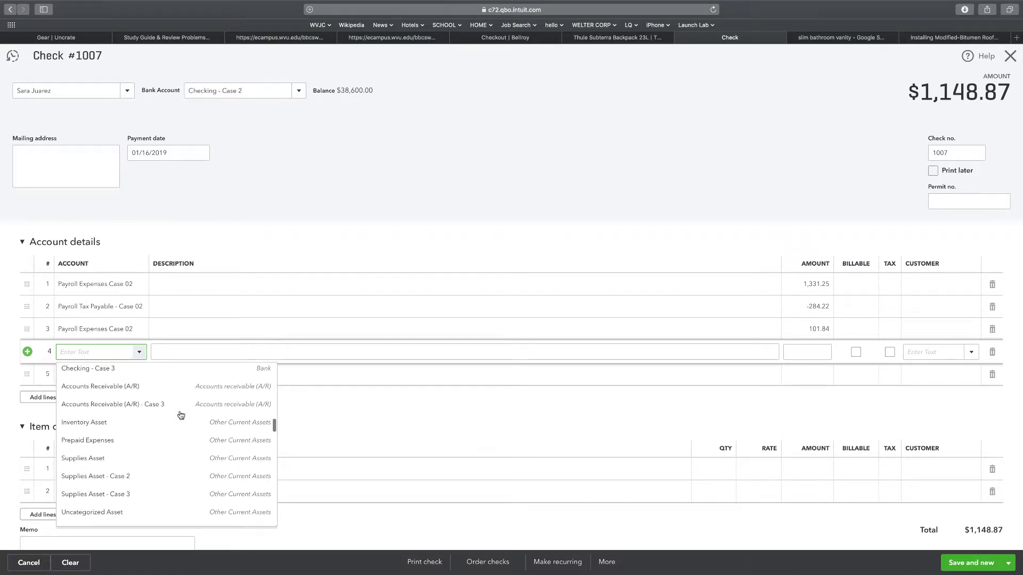
scroll(181, 415, down, 8)
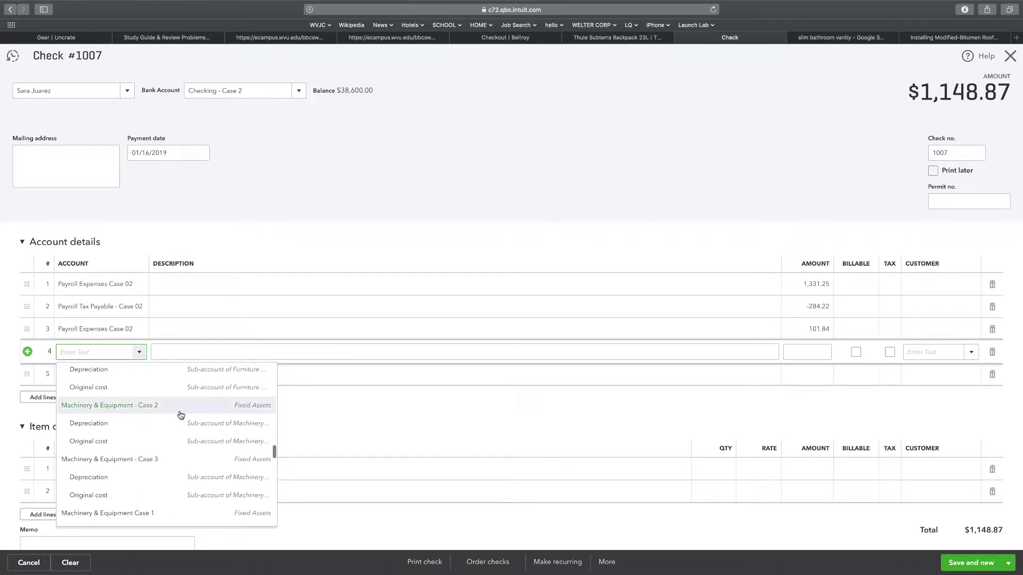
scroll(181, 415, up, 5)
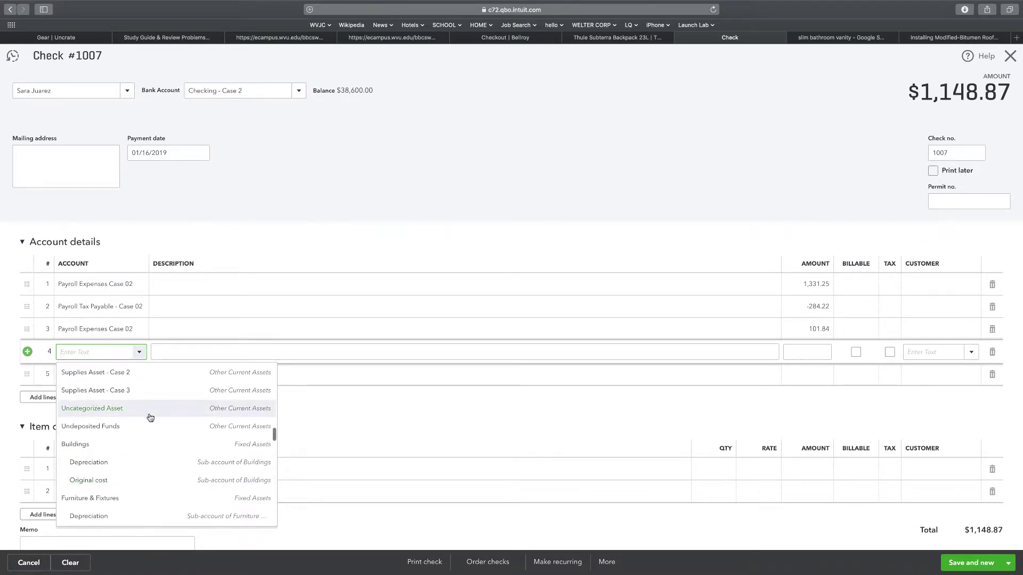
scroll(150, 417, down, 10)
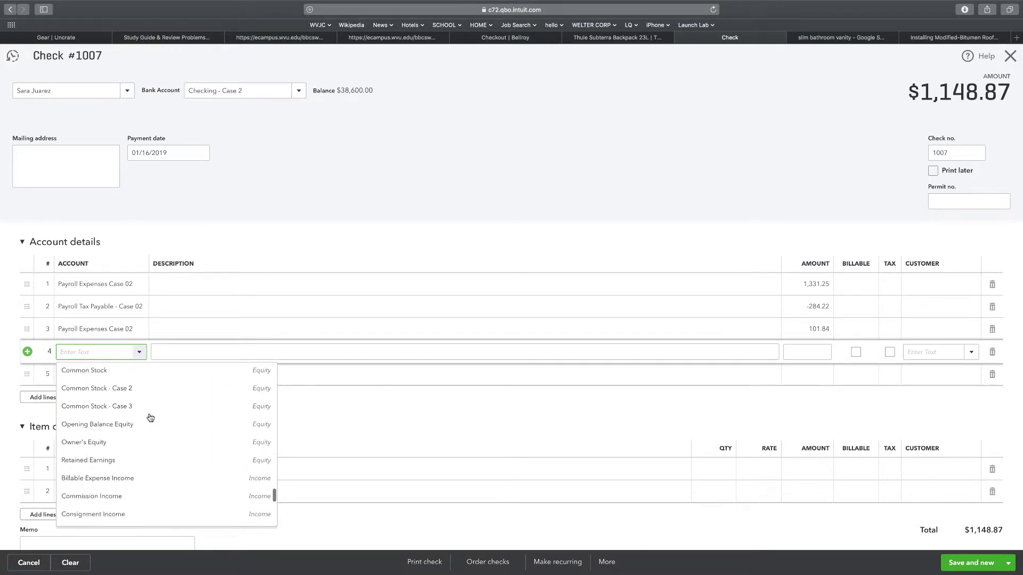
scroll(150, 417, down, 8)
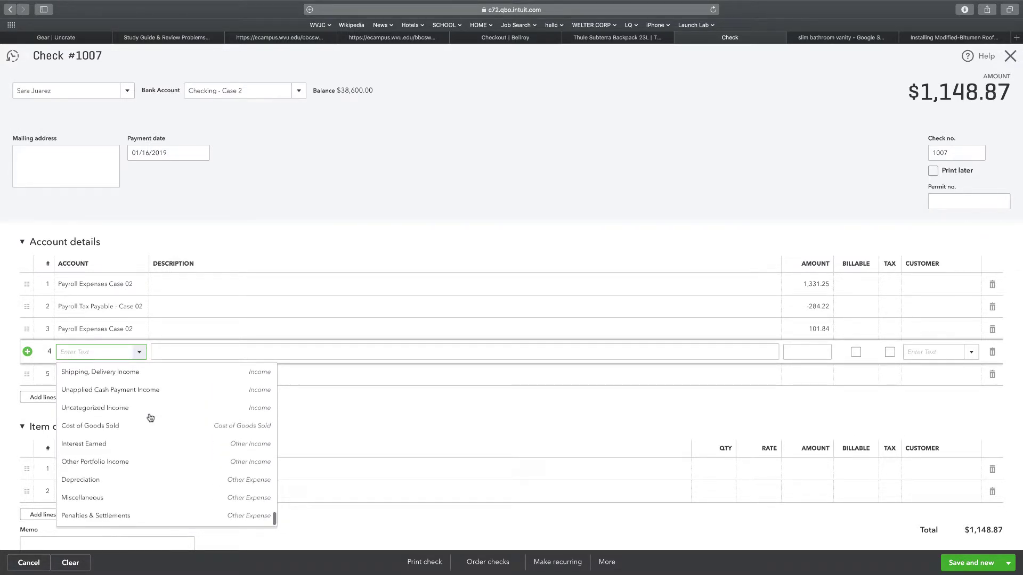
scroll(150, 417, up, 10)
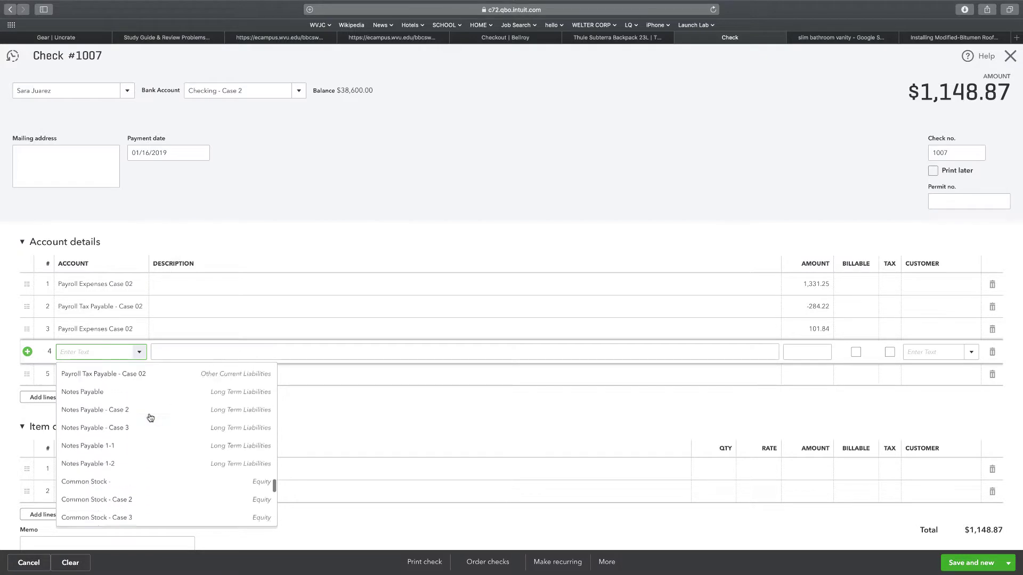
scroll(149, 416, up, 3)
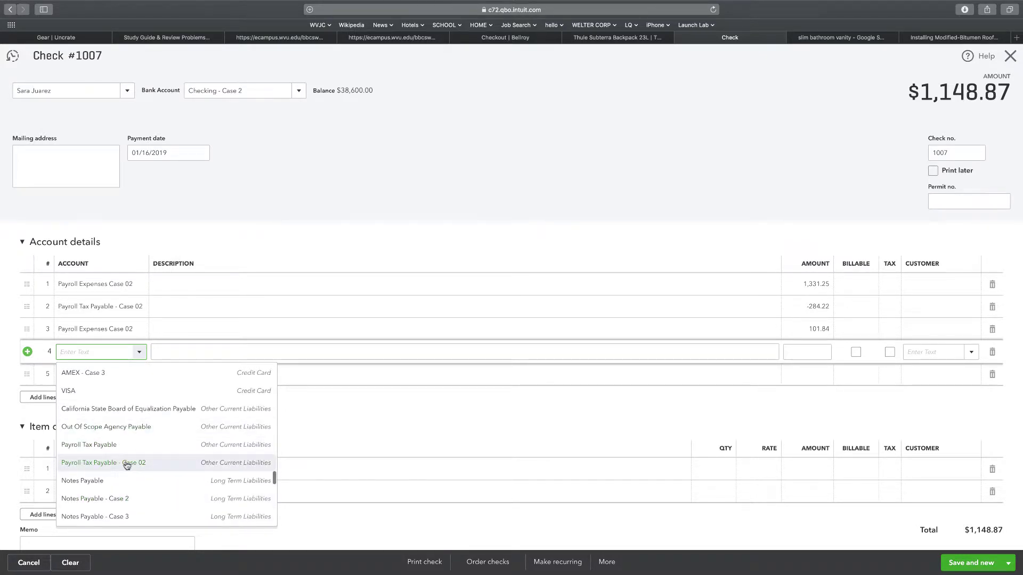
click(126, 465)
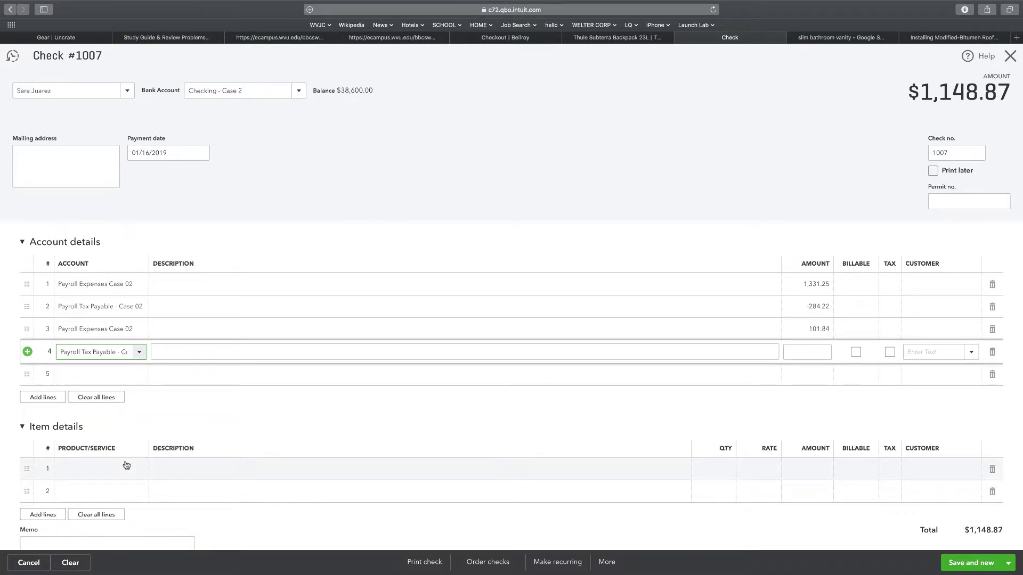
click(826, 354)
text(-101.84)
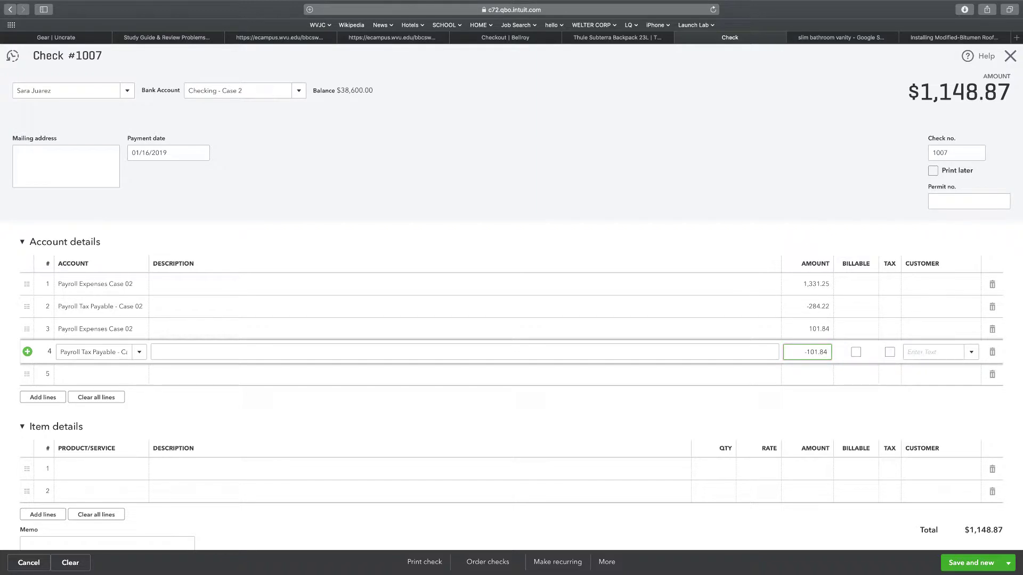
click(609, 254)
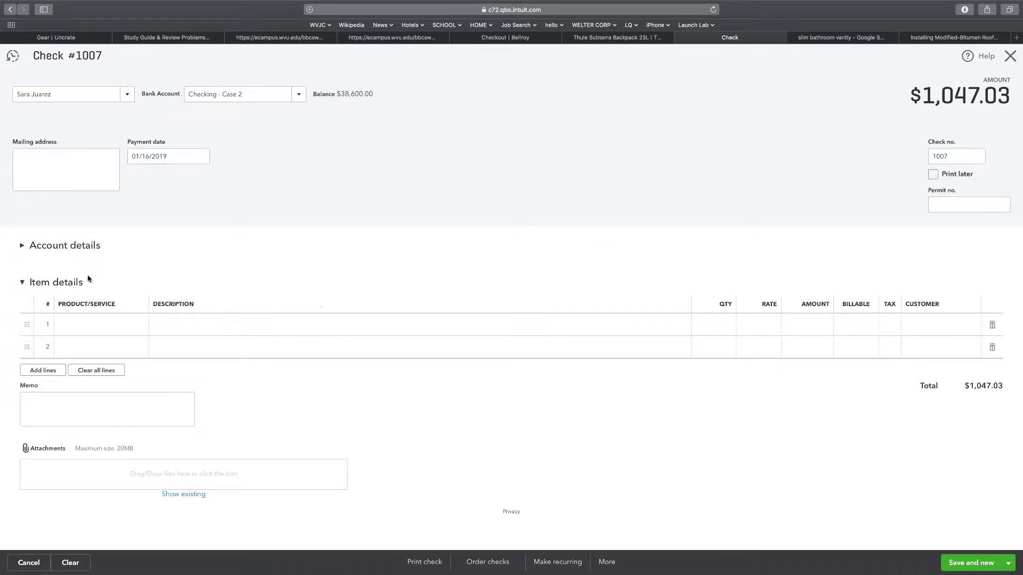
click(23, 246)
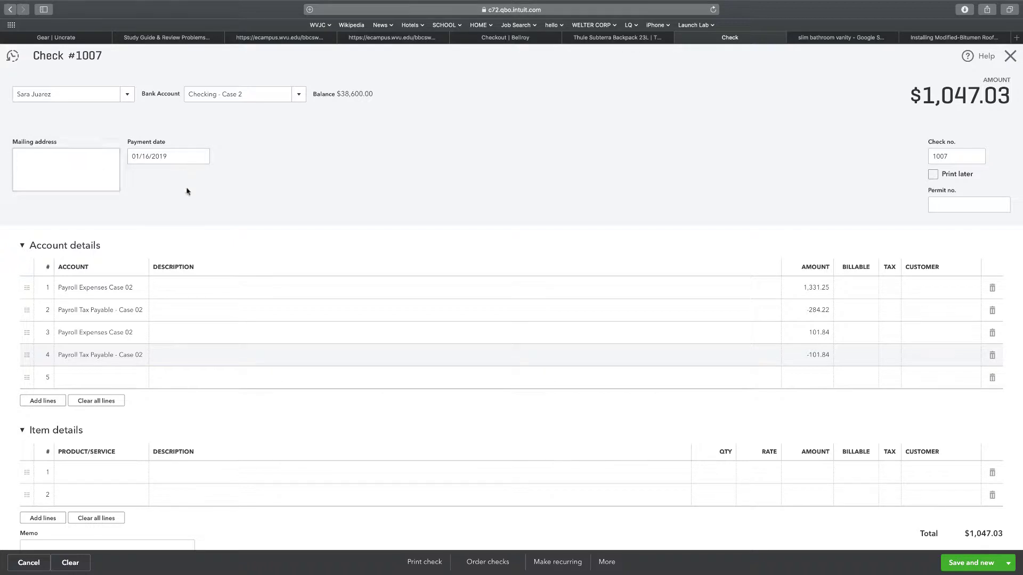
Make check #1007 an Unscheduled recurring template and save the template
click(557, 562)
click(172, 111)
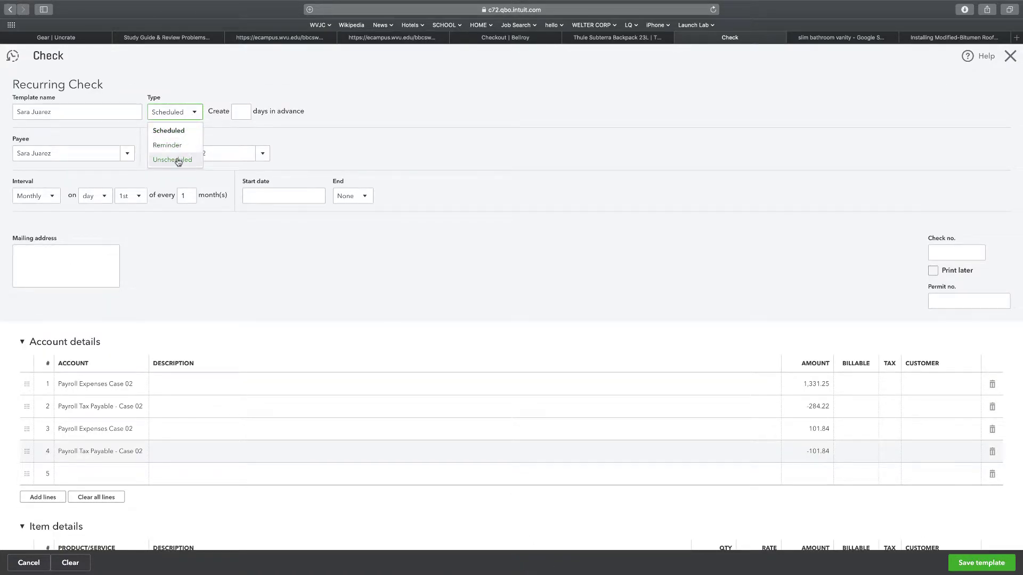
click(176, 159)
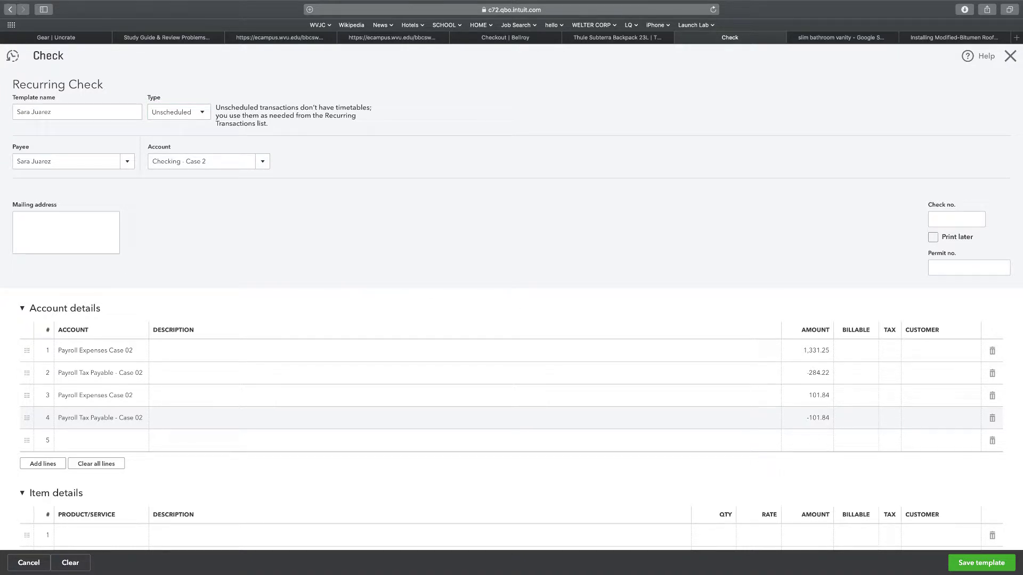
click(971, 563)
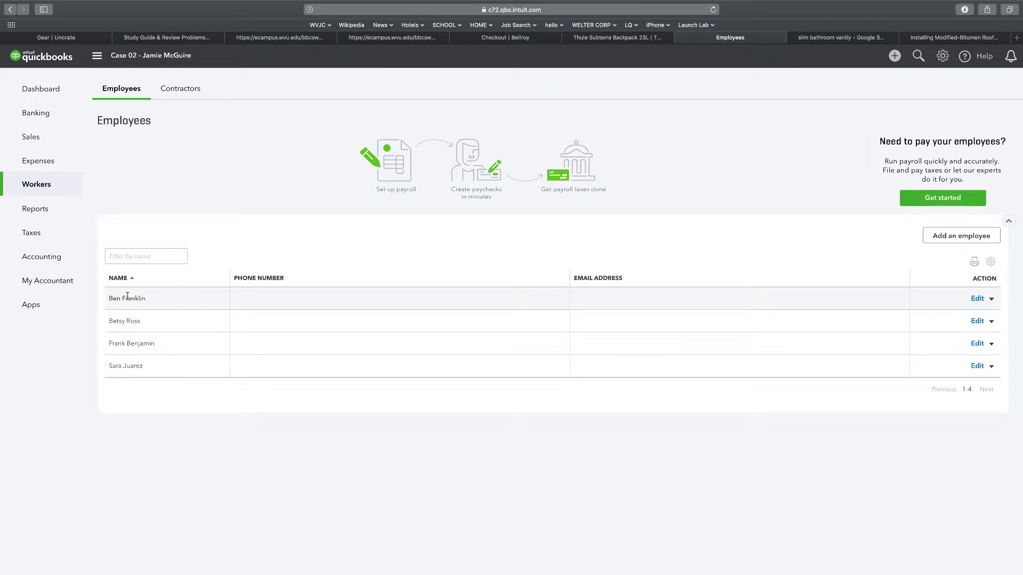
Open the TDA Case 02 custom report, scroll through it, and go back to the report list
click(36, 209)
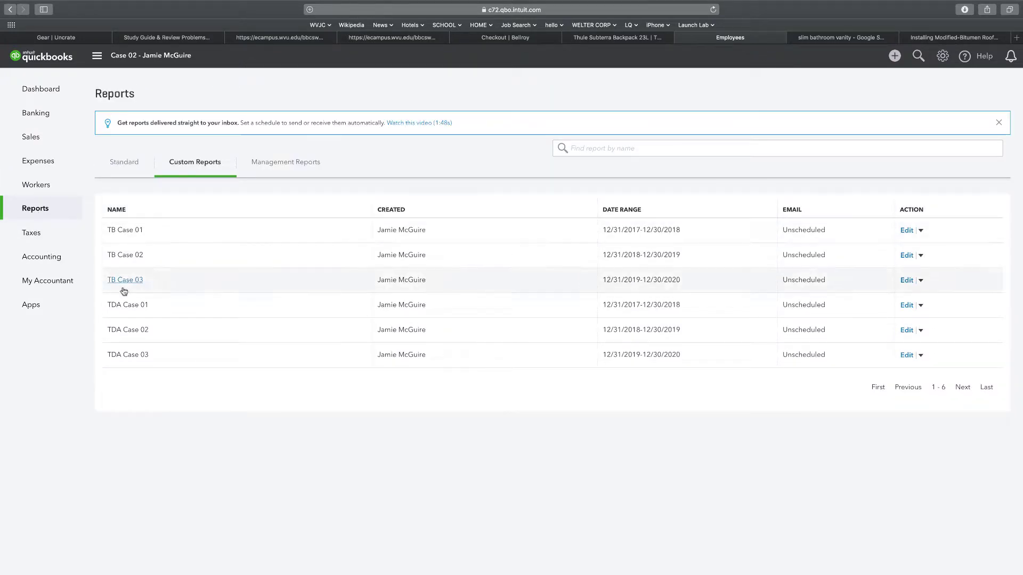
click(145, 331)
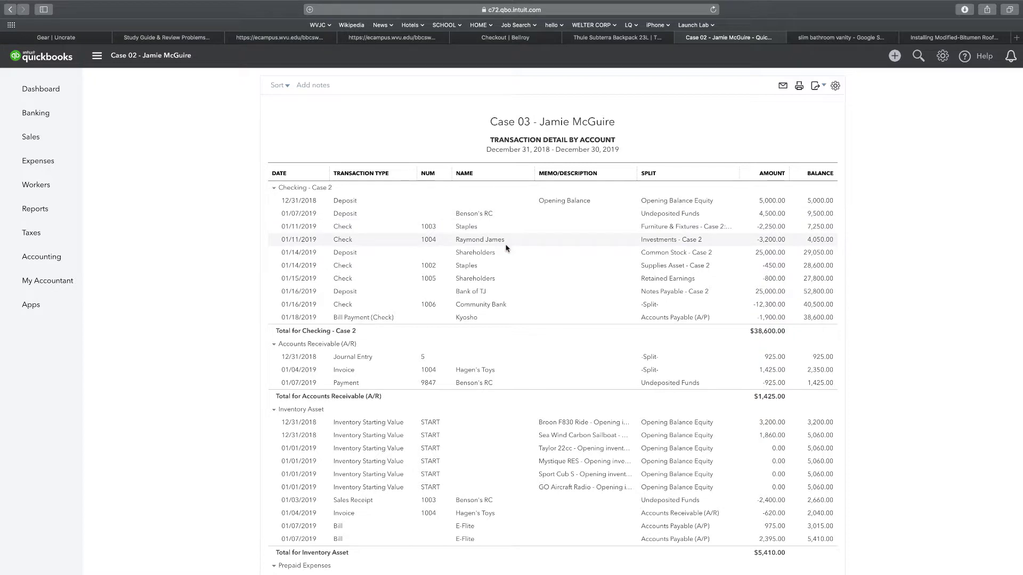
scroll(506, 248, down, 5)
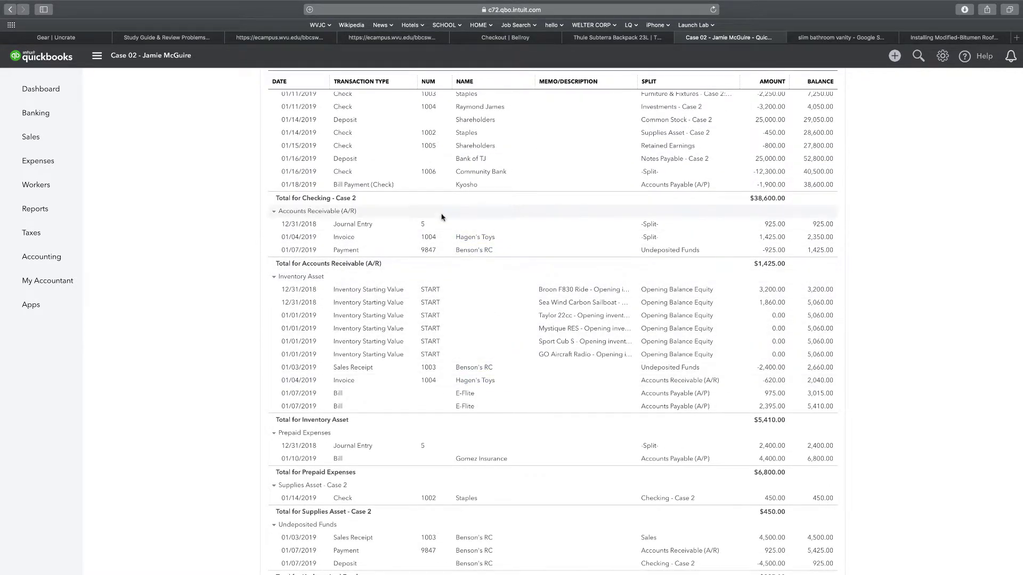
scroll(435, 218, up, 4)
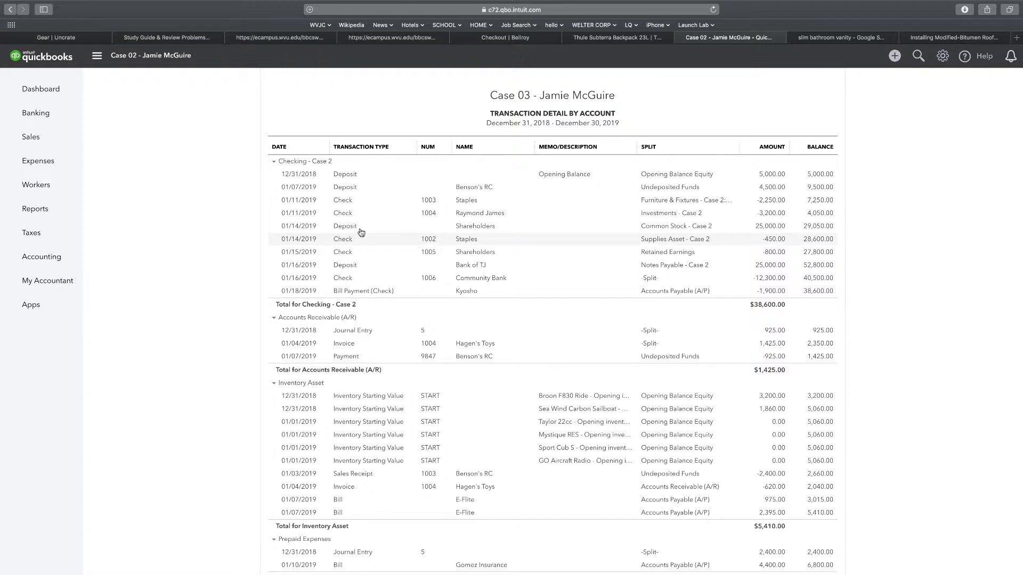
scroll(149, 174, up, 3)
scroll(11, 56, left, 1)
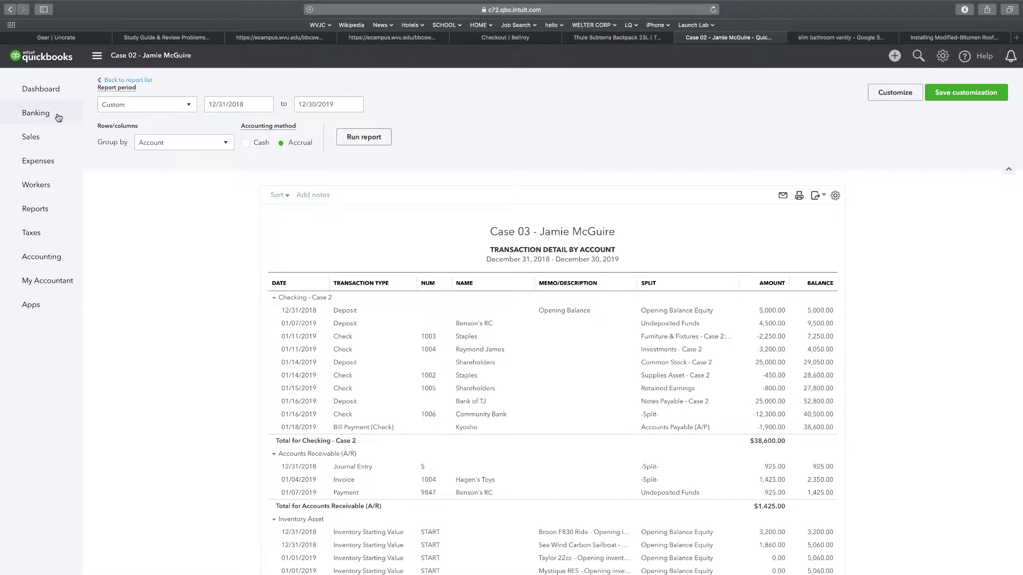
click(115, 81)
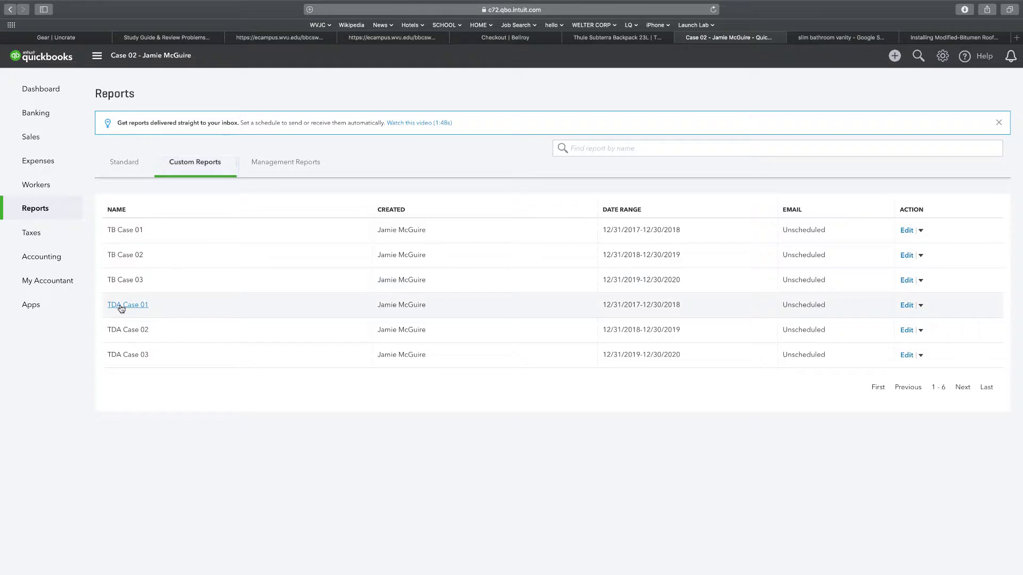
Run the TDA Case 01 report, showing Checking at $30,502.37 and Accounts Receivable $1,030.00
click(121, 306)
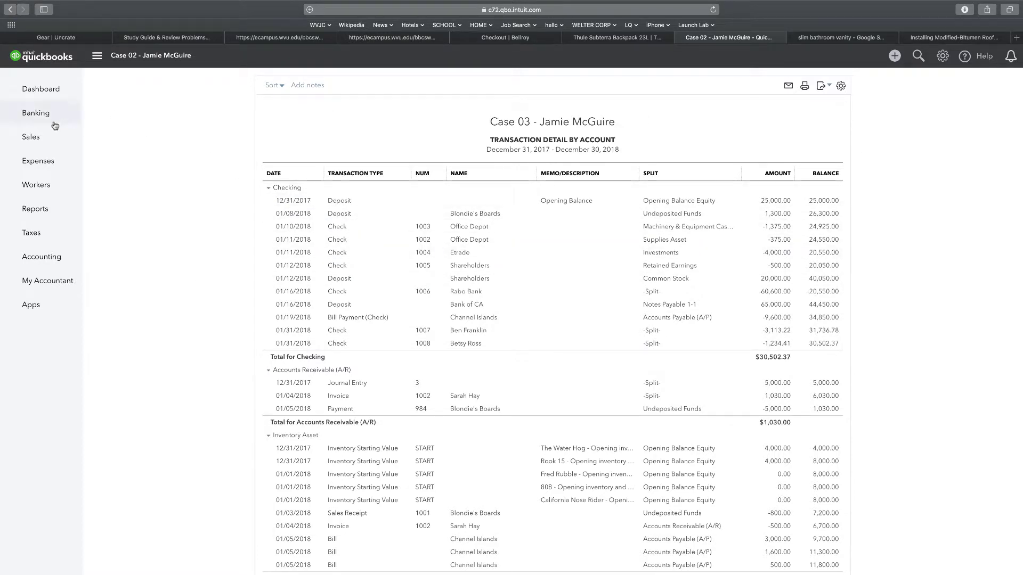
click(890, 58)
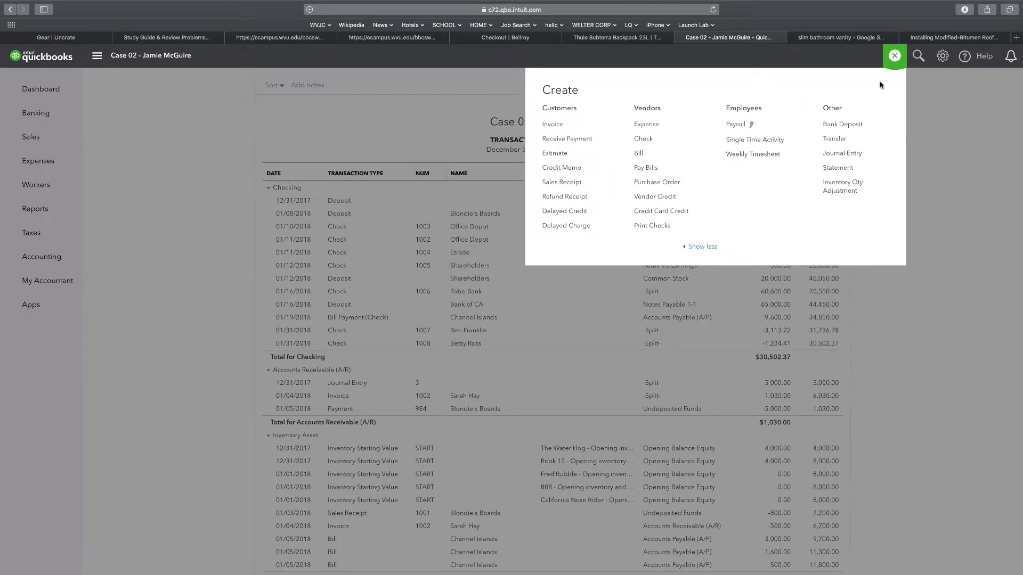
Write check 1009 from a recurring payroll template, dated 01/17/2018, and save it
click(943, 56)
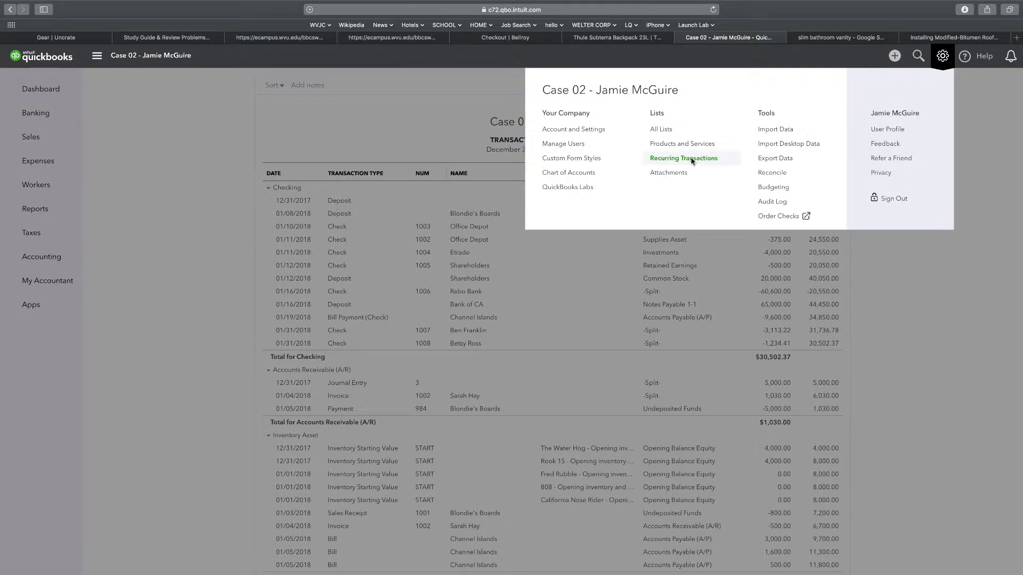
click(689, 158)
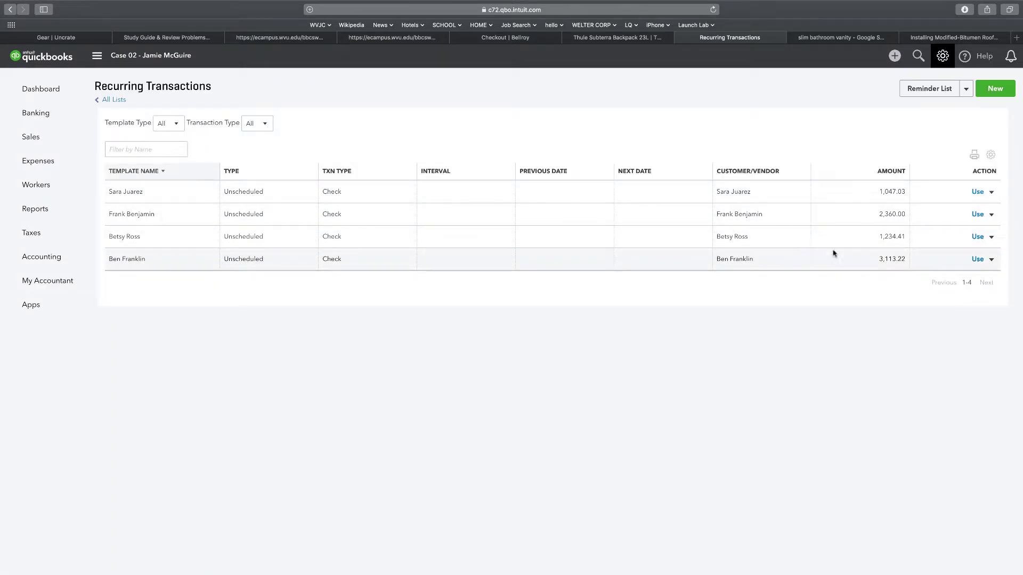
click(977, 261)
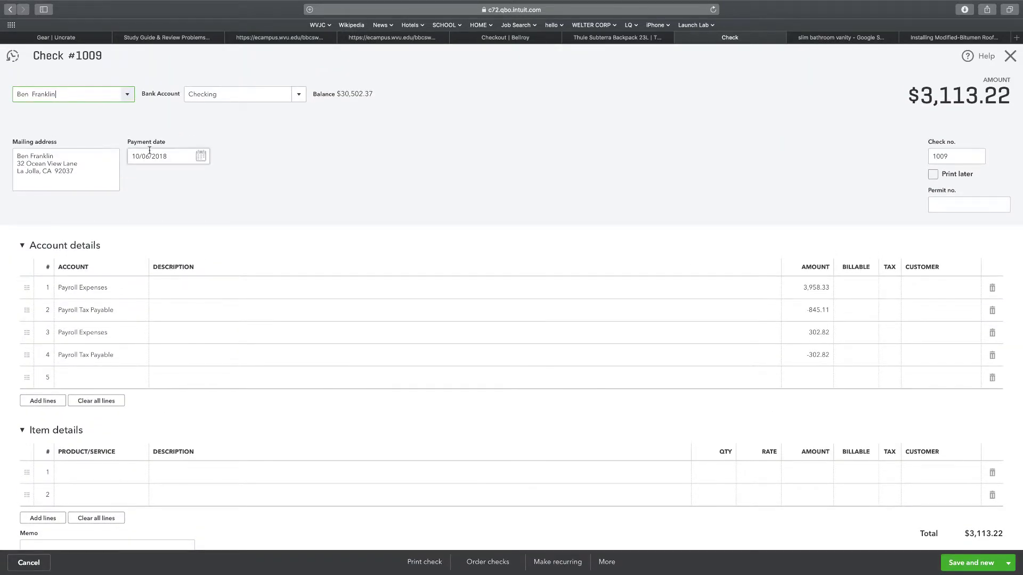
click(147, 155)
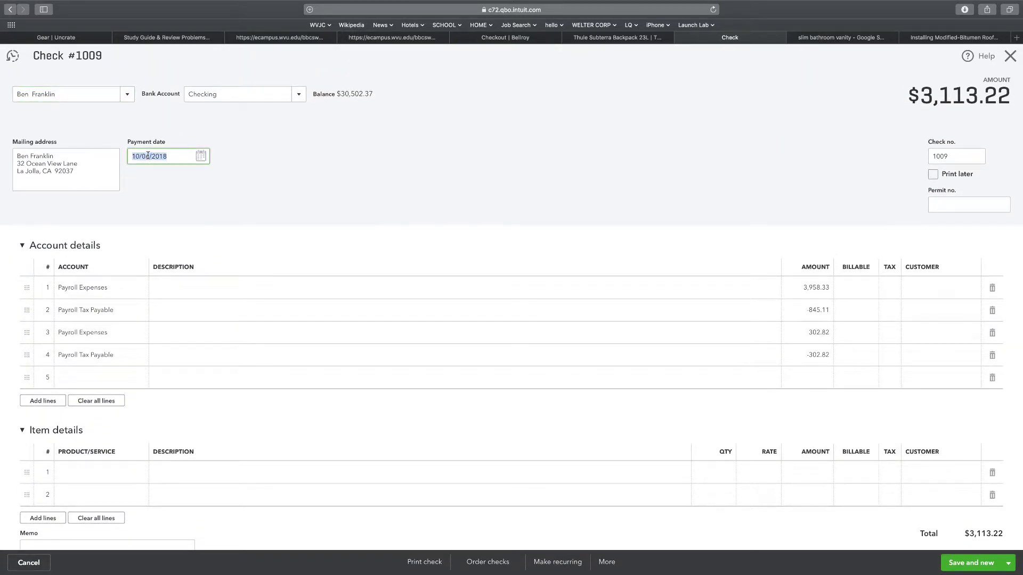
text(1/)
text(17/2018)
click(299, 207)
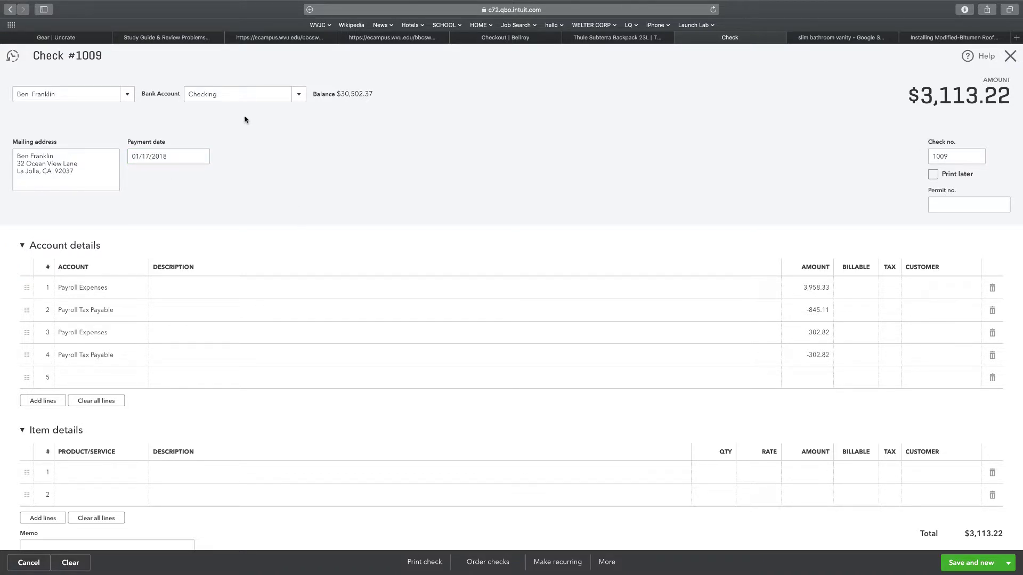
click(971, 563)
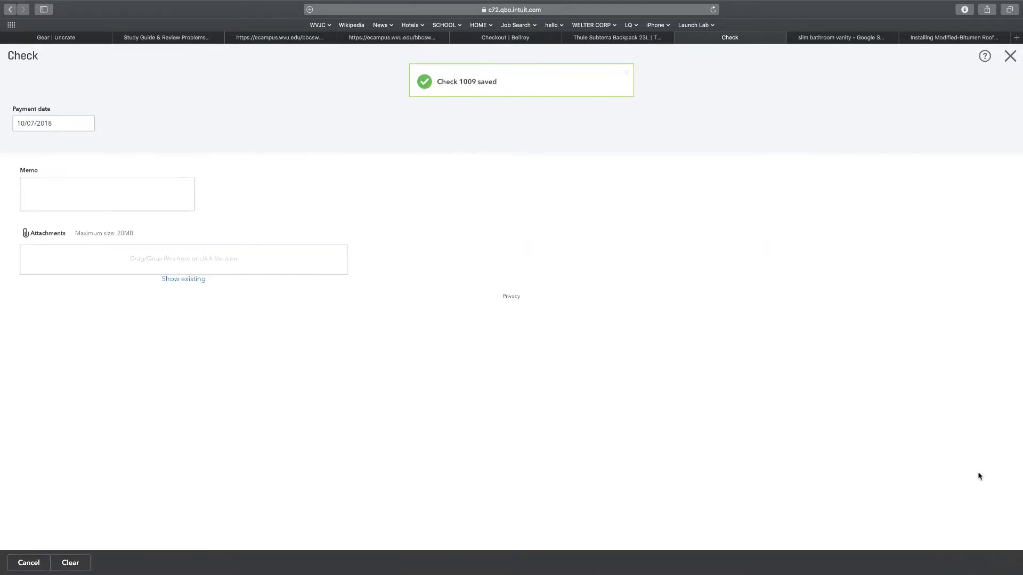
click(1008, 57)
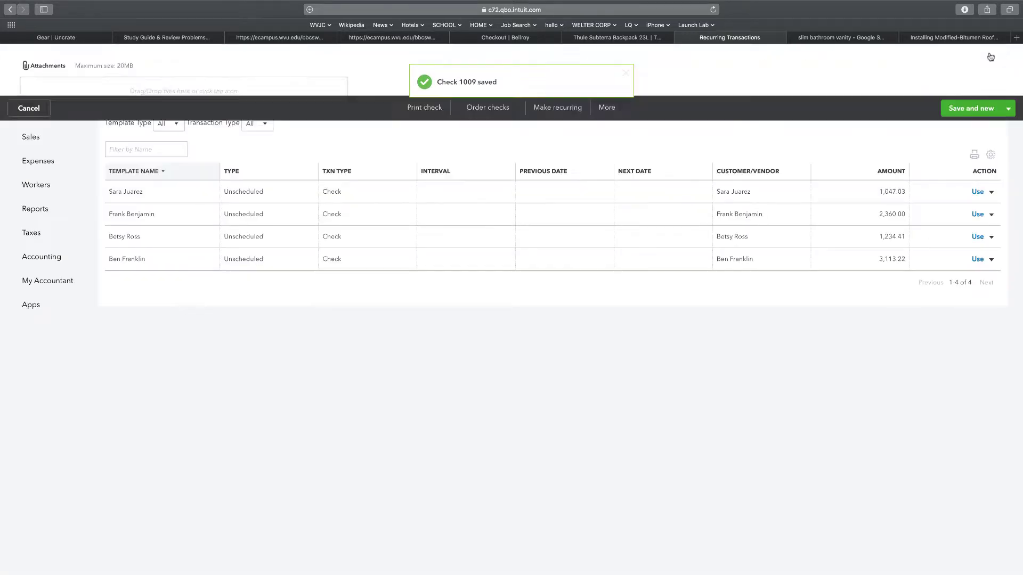
Write check 1010 from the $1,234.41 payroll template and save it
click(942, 56)
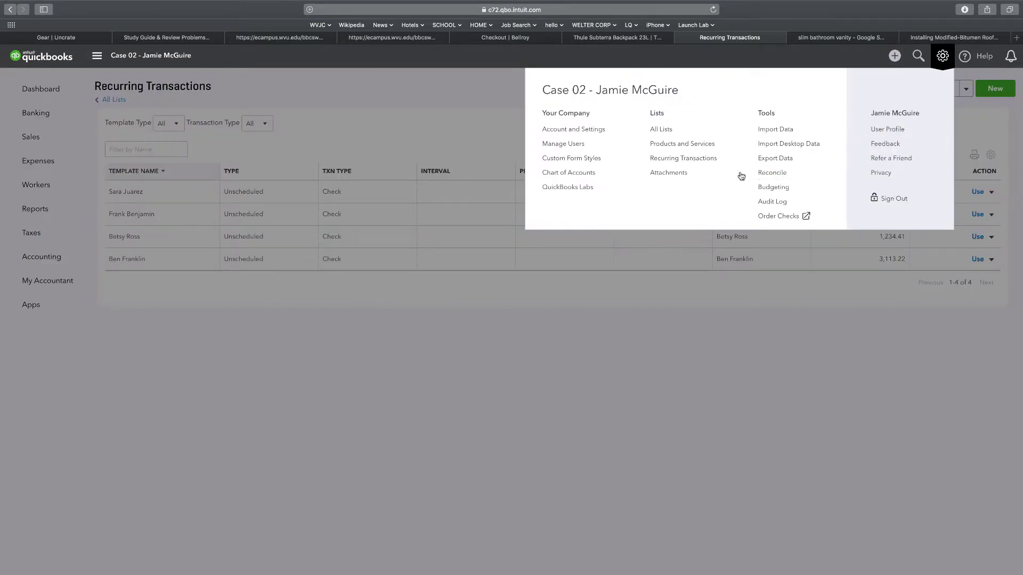
click(683, 168)
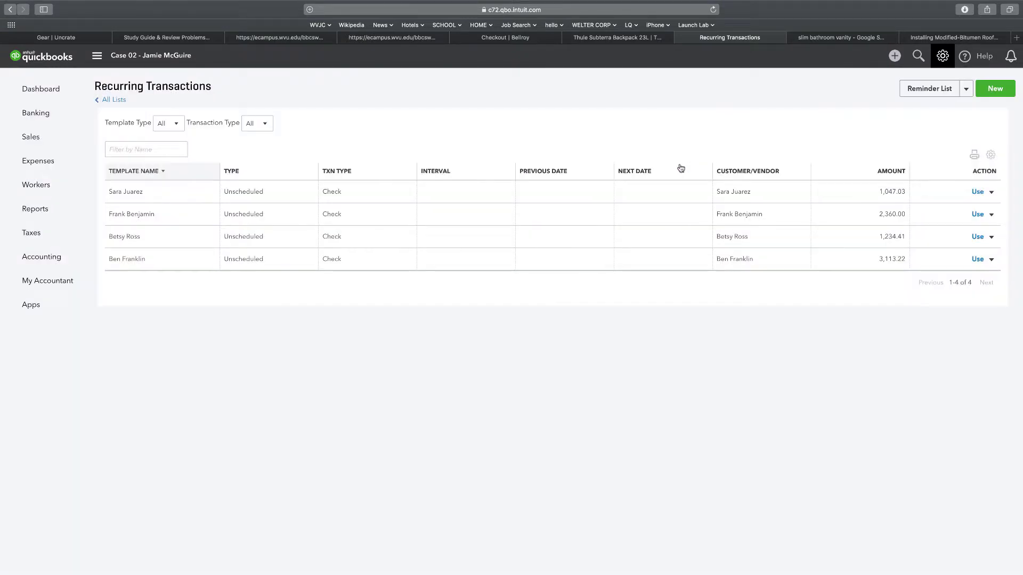
click(977, 236)
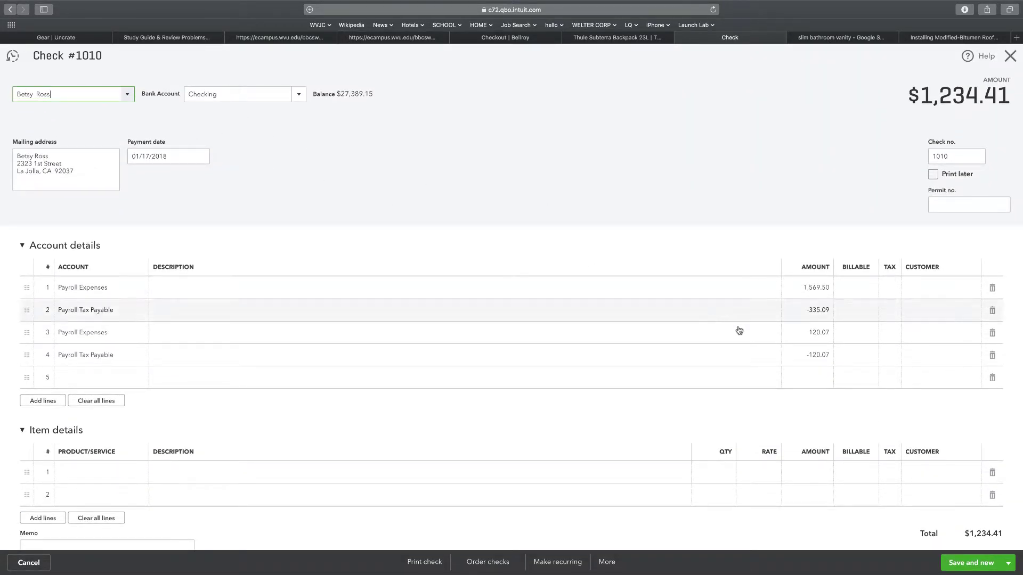
click(970, 569)
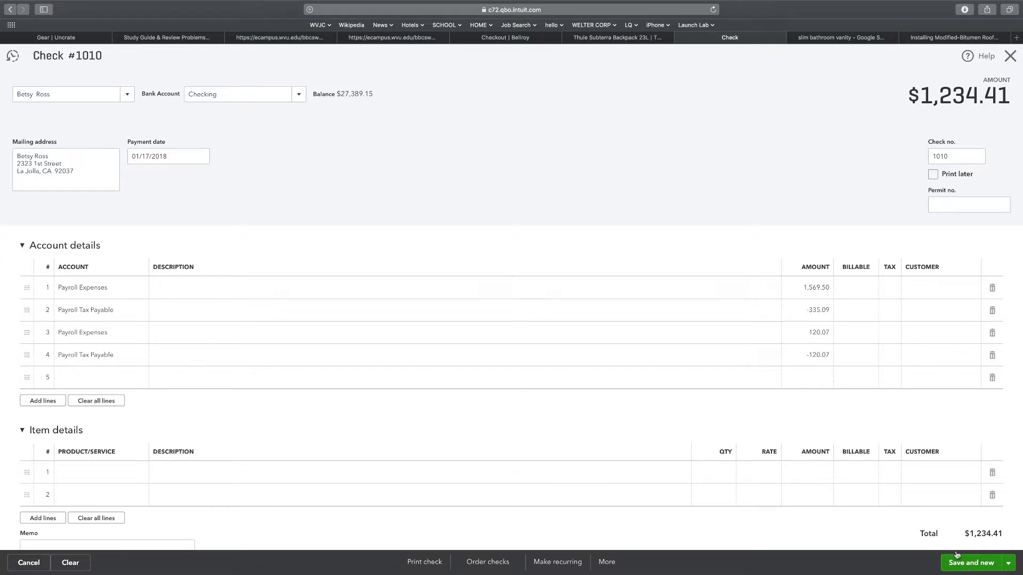
click(1008, 57)
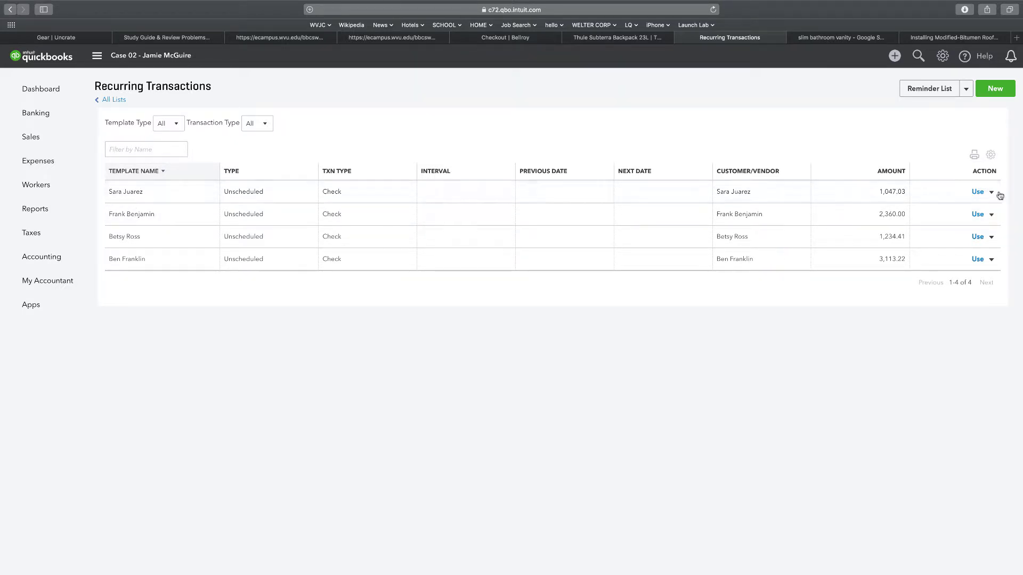
Write check 1011 for $1,047.03 from its template, dated 01/16/2019, and save it
click(976, 193)
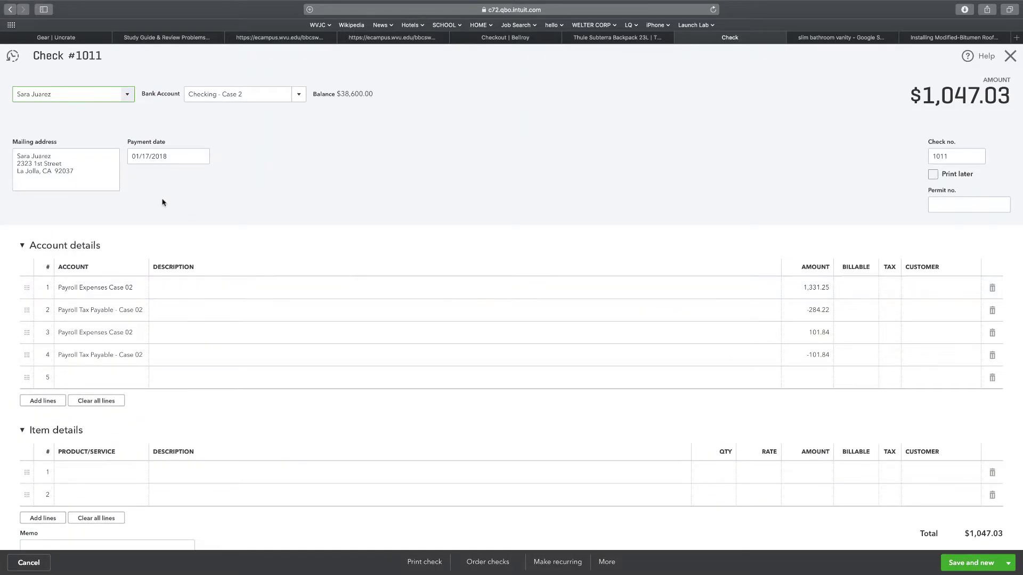
triple_click(170, 155)
text(1)
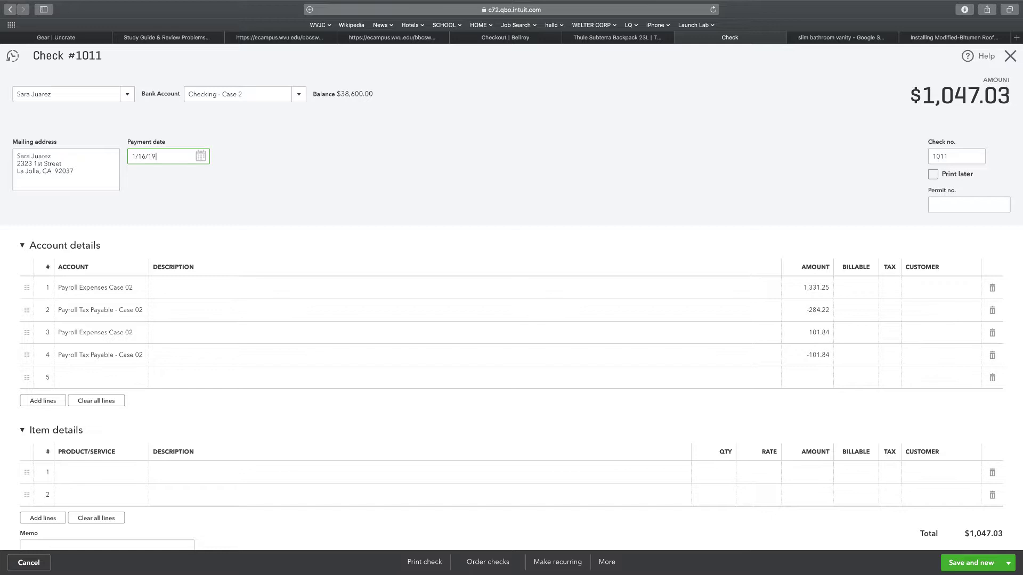
click(258, 196)
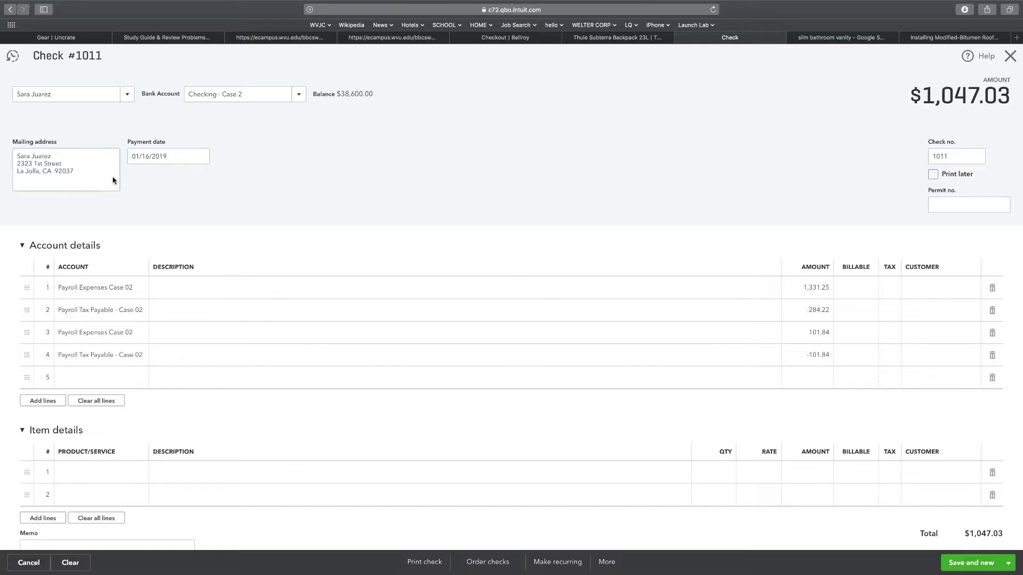
click(960, 561)
click(1011, 56)
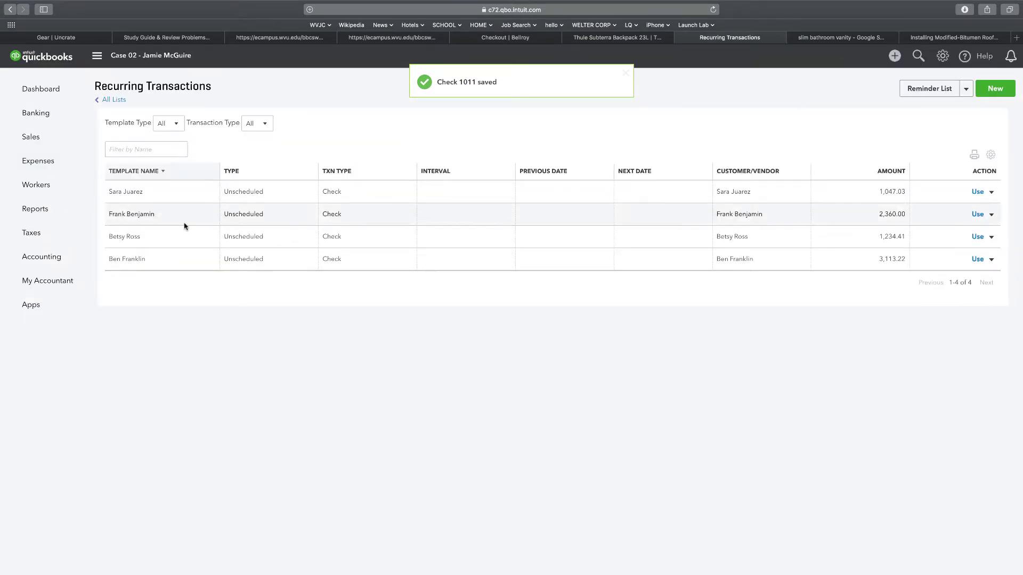
Save check 1012 for $2,360.00 from its template and bring up the custom reports list
click(978, 214)
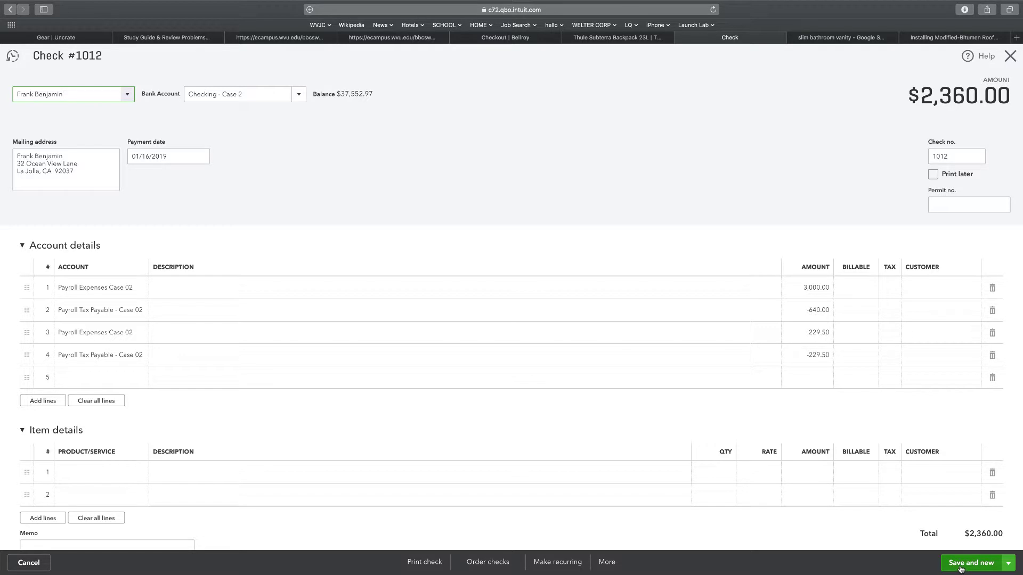
click(960, 568)
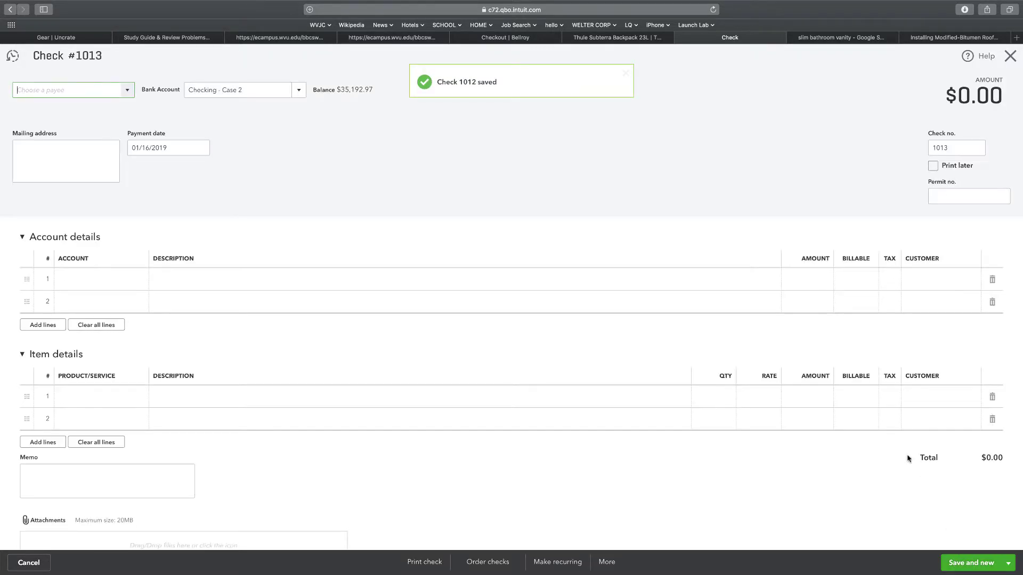
click(1010, 55)
click(35, 208)
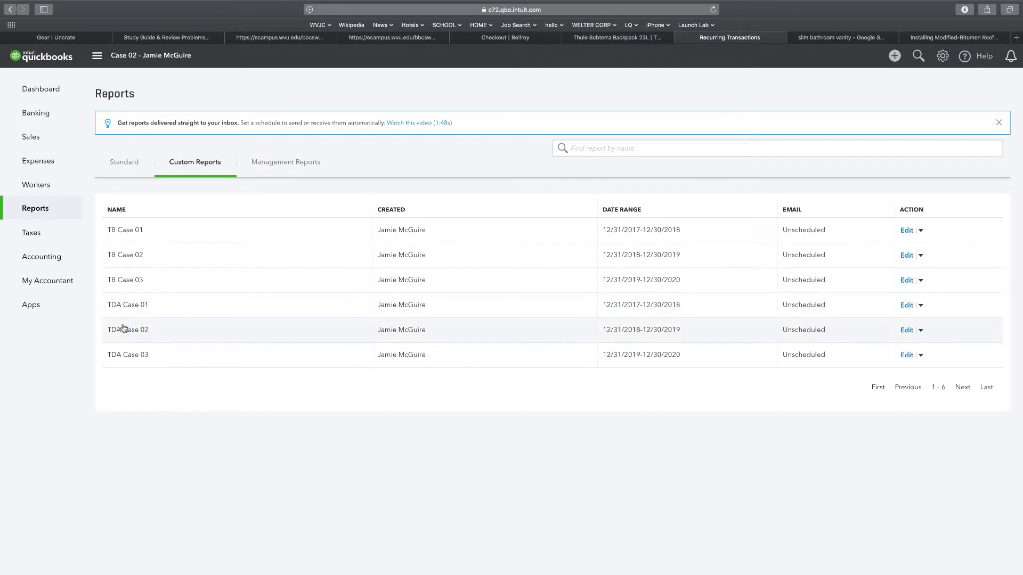
Review the TDA Case 02 report (Checking $35,192.97), then return to Recurring Transactions
click(121, 330)
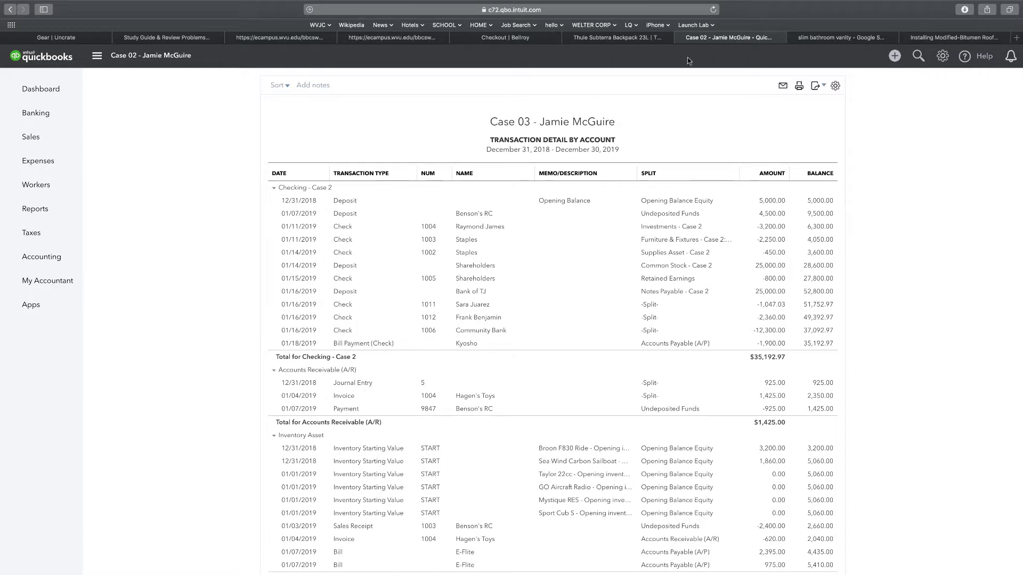
mouse_move(60, 138)
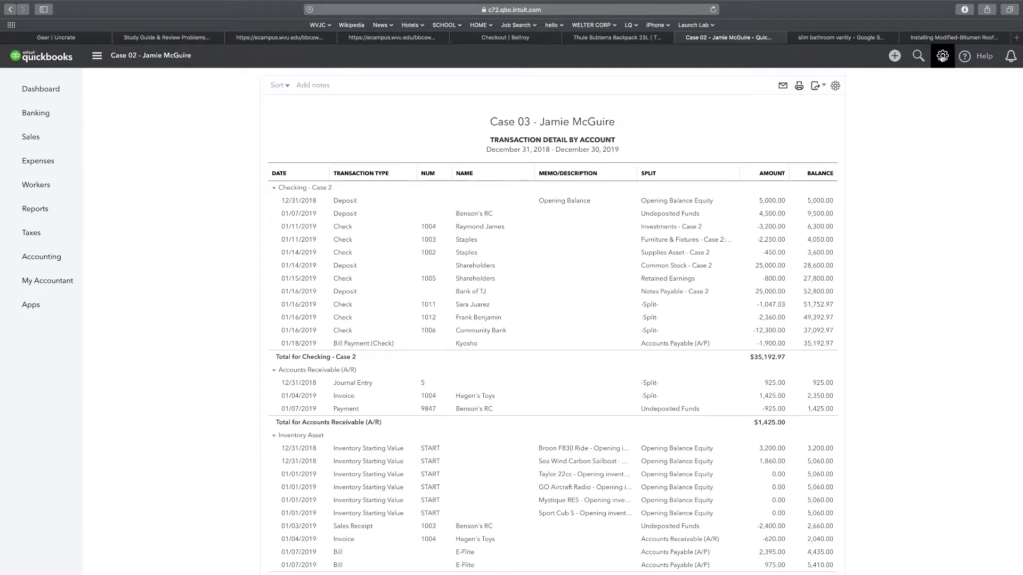
click(942, 56)
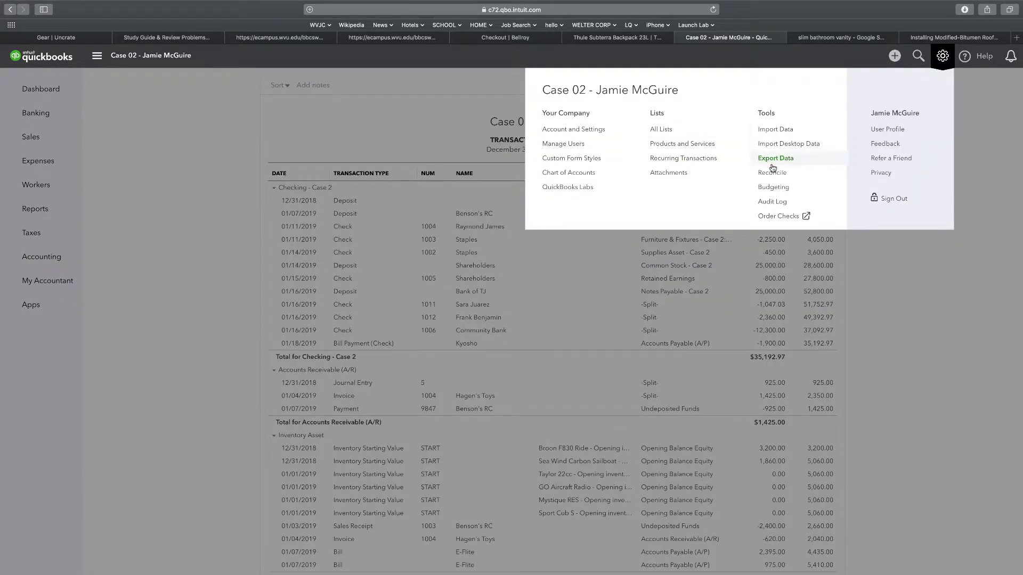
click(673, 159)
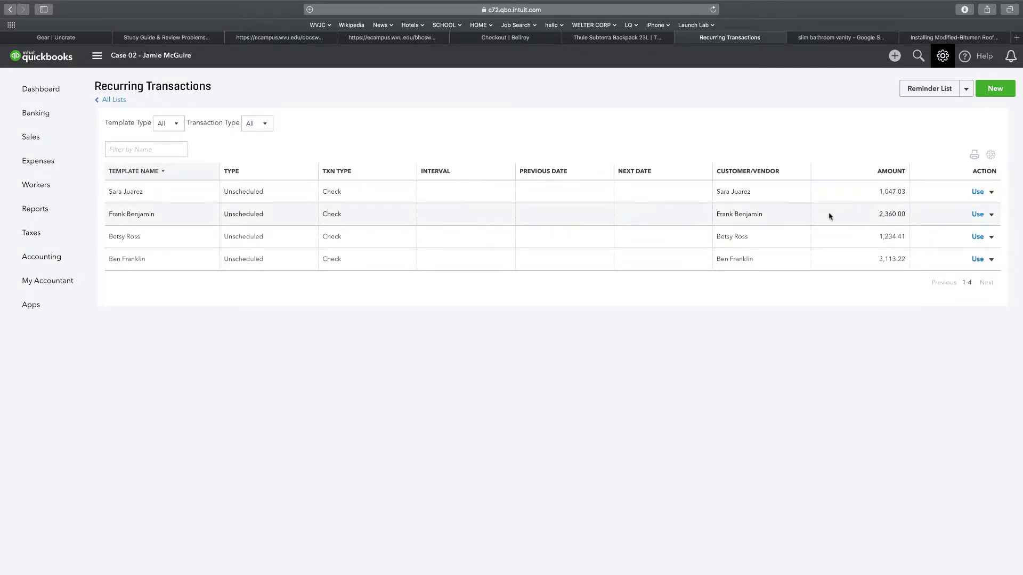
Write check 1013 for $1,047.03 from its template, dated 01/31/2019, and save it
click(982, 192)
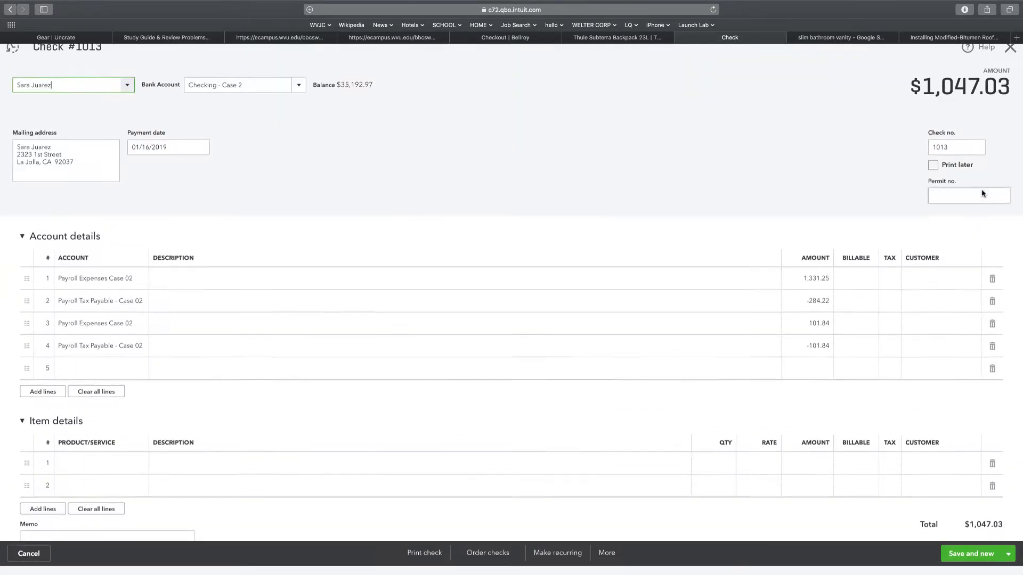
click(151, 156)
click(150, 156)
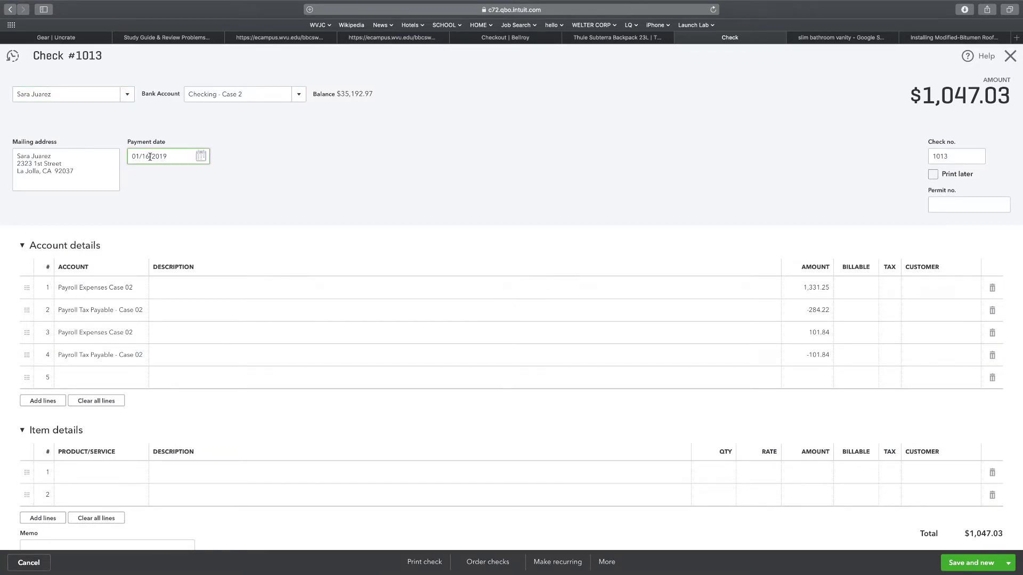
key(BackSpace)
key(BackSpace)
text(31)
click(204, 187)
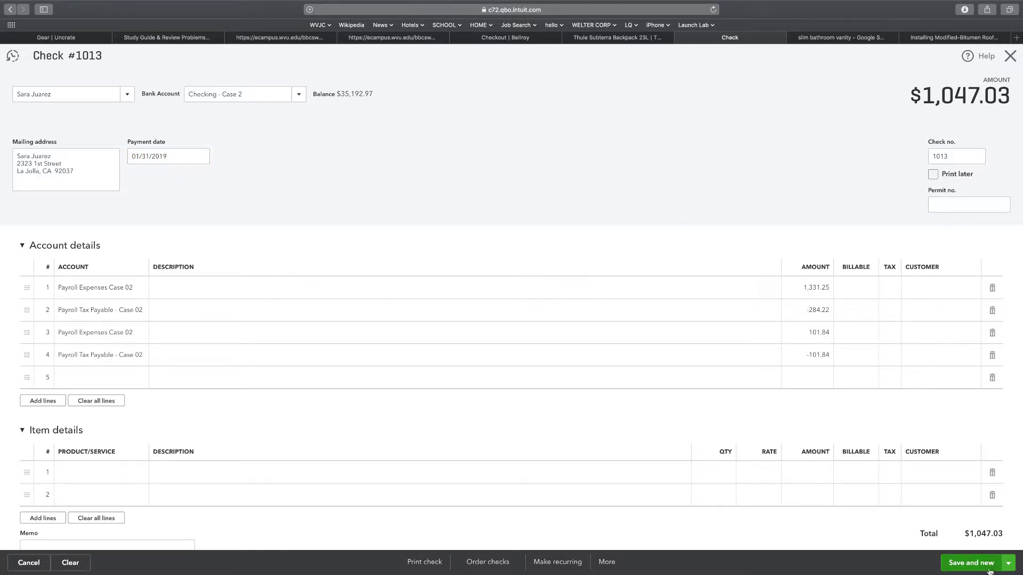
click(970, 563)
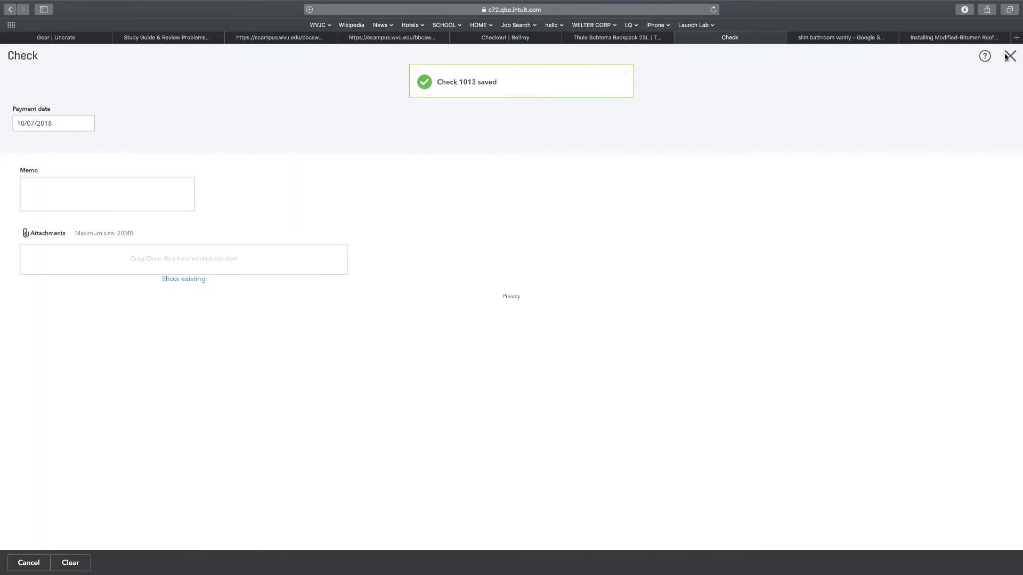
click(1010, 56)
Write check 1014 for $2,360.00 from its recurring template and save it
click(942, 56)
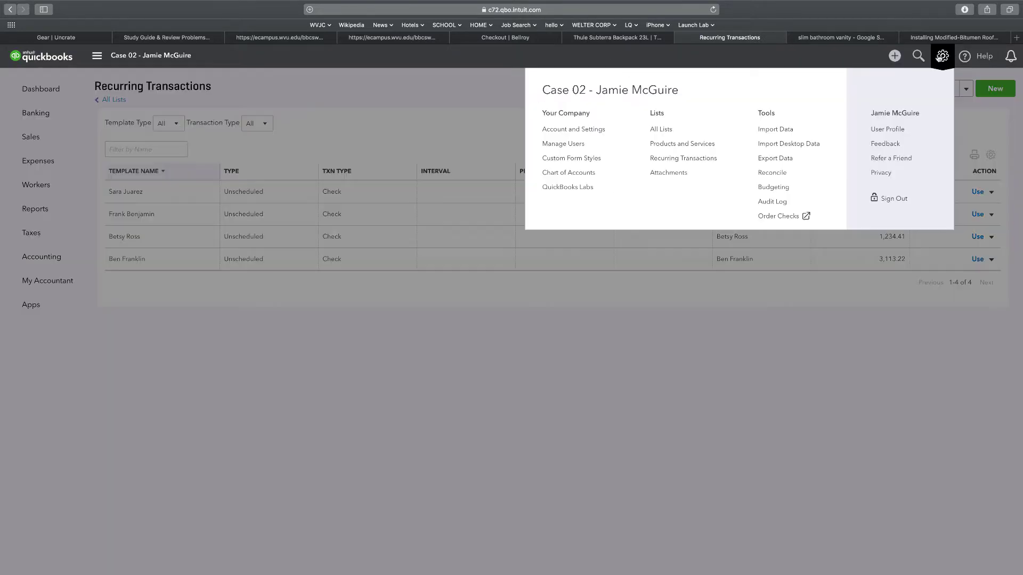
click(334, 113)
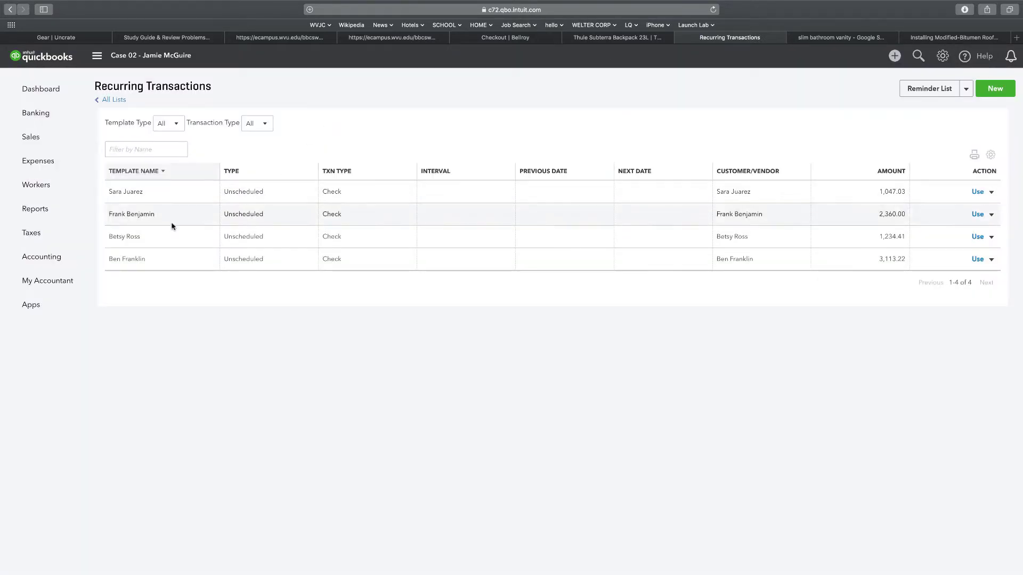
click(976, 215)
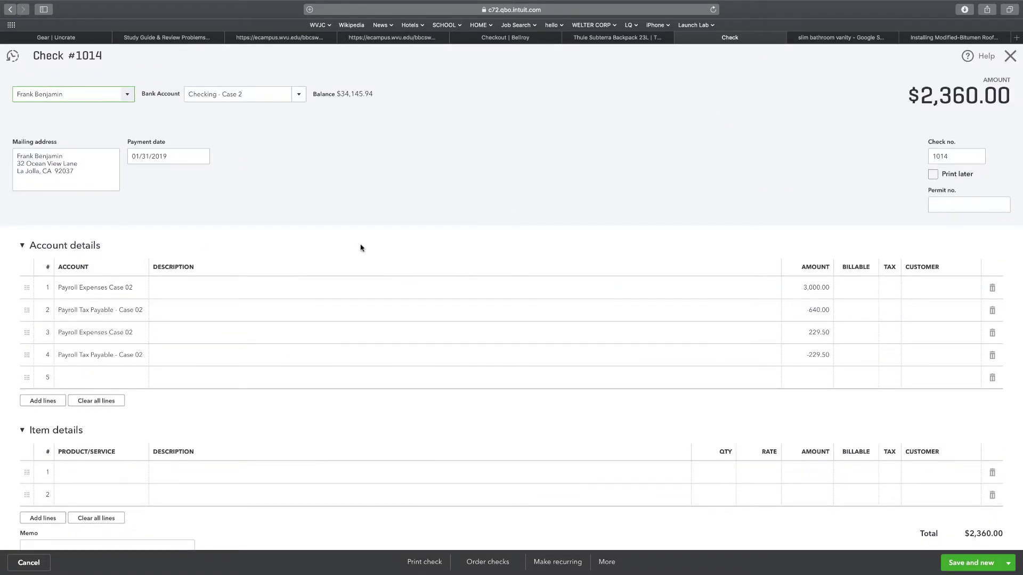
click(965, 563)
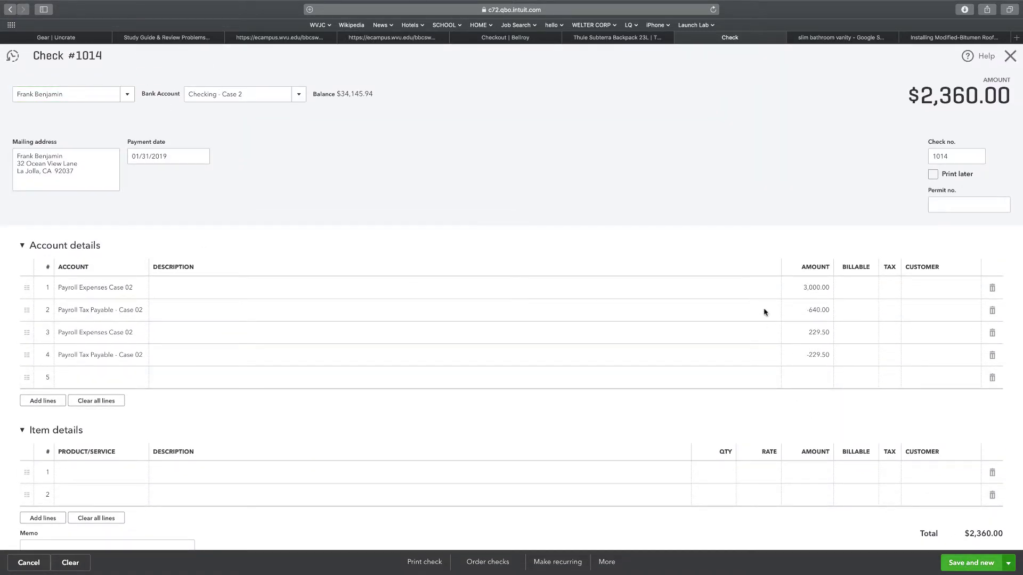
click(1009, 56)
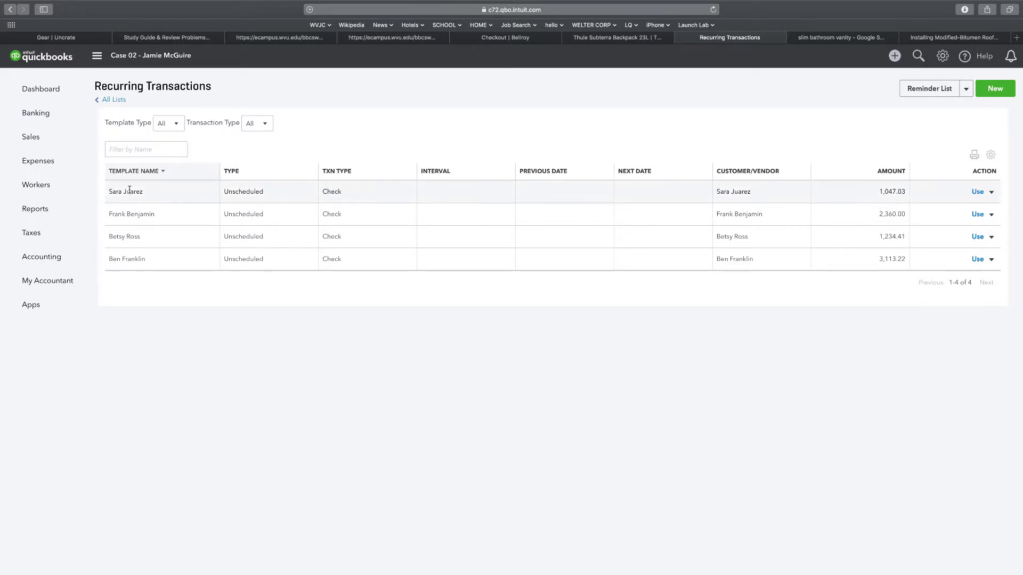
Export the TB Case 01 trial balance ($117,781.18) to PDF as TrialBalance-2.pdf
click(51, 209)
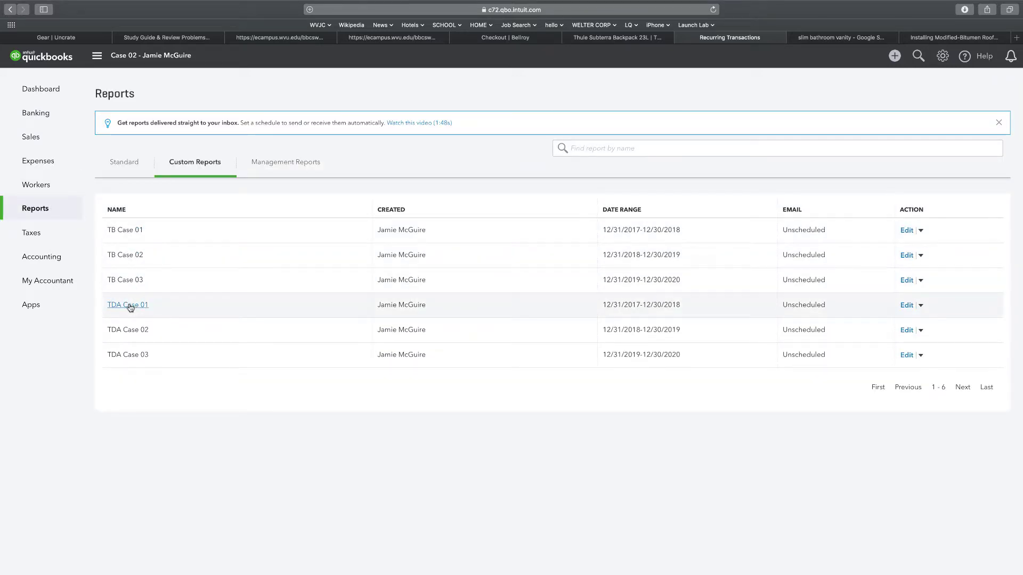
click(126, 231)
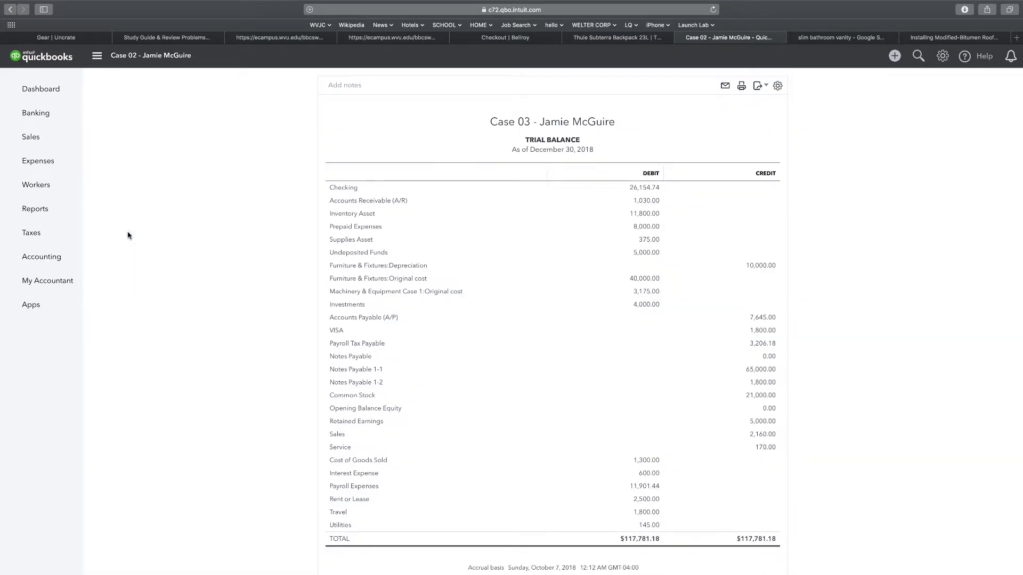
scroll(203, 265, down, 2)
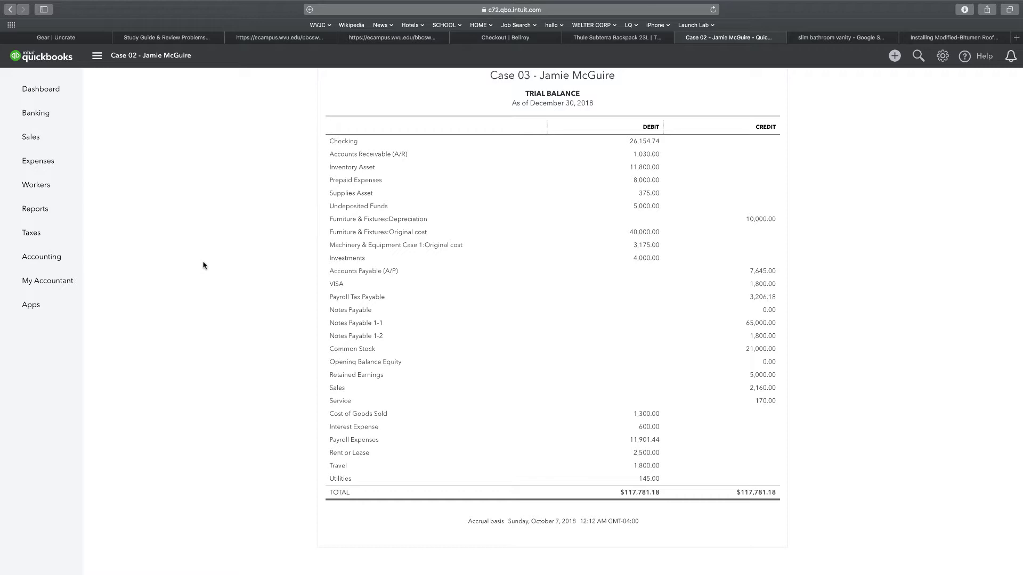
scroll(884, 227, up, 3)
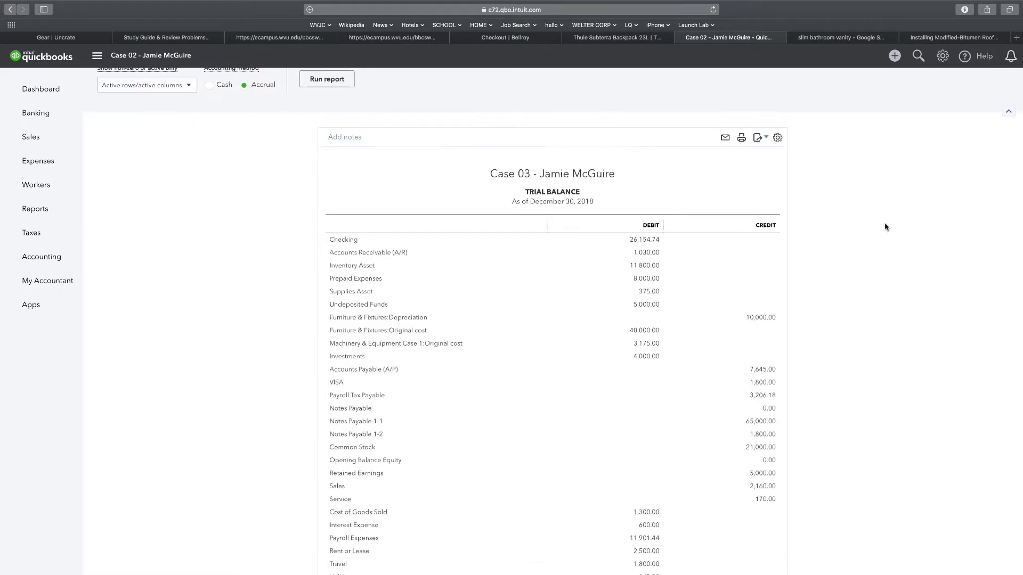
click(757, 196)
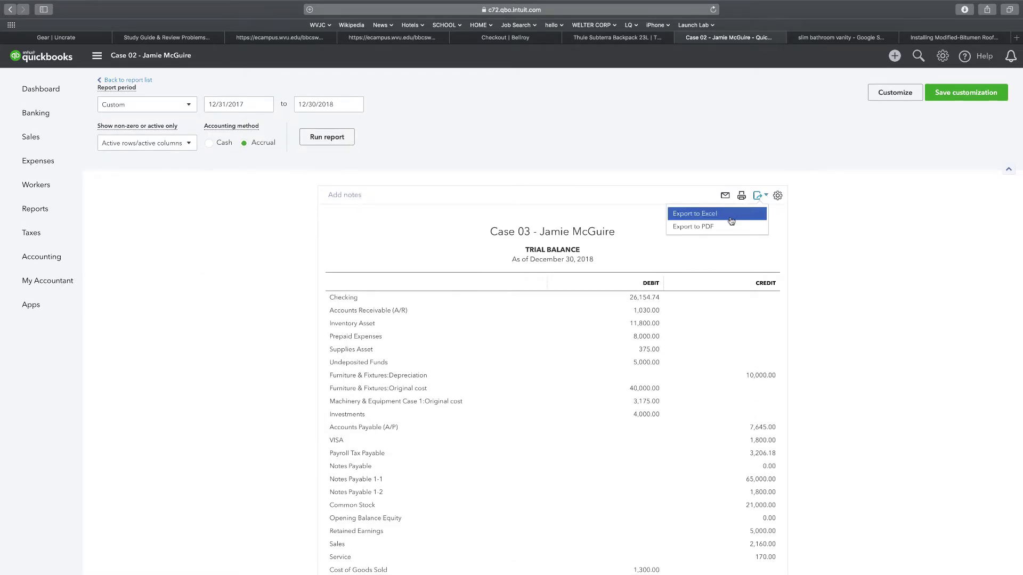
click(705, 227)
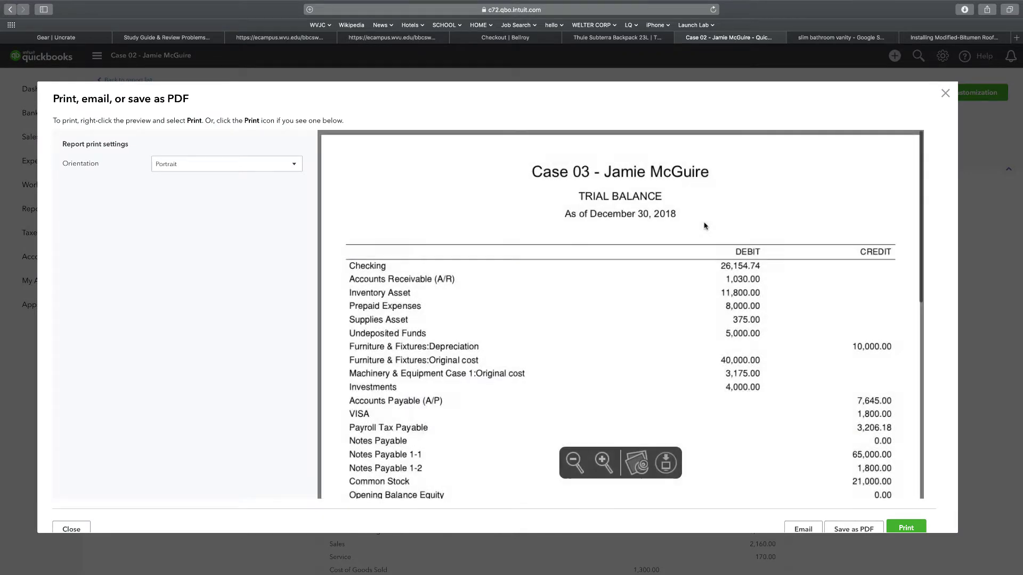
click(841, 530)
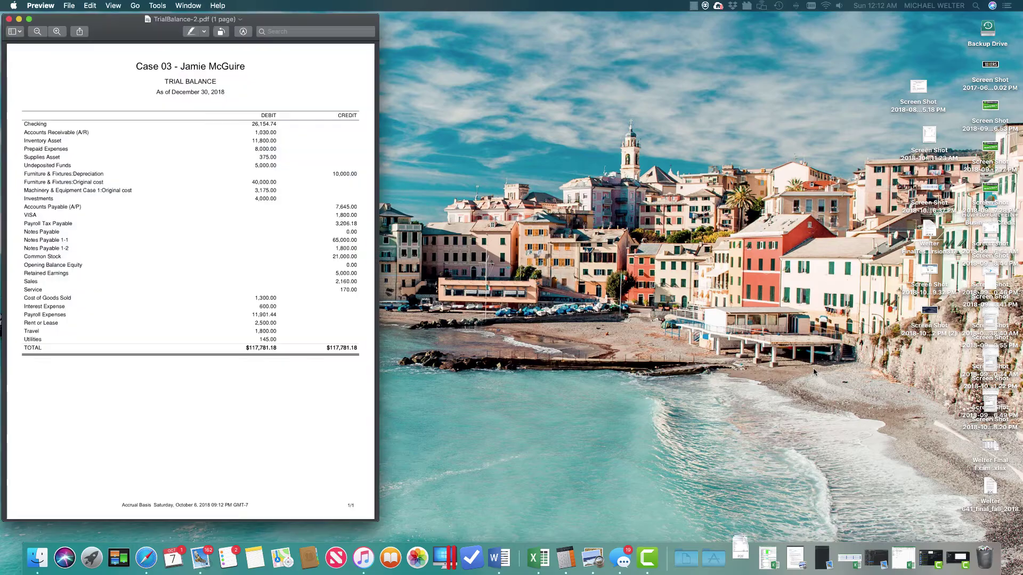
Rename the PDF to TrialBalanceC7C1 in Fall 2018, replacing the older copy, and close Preview
click(240, 19)
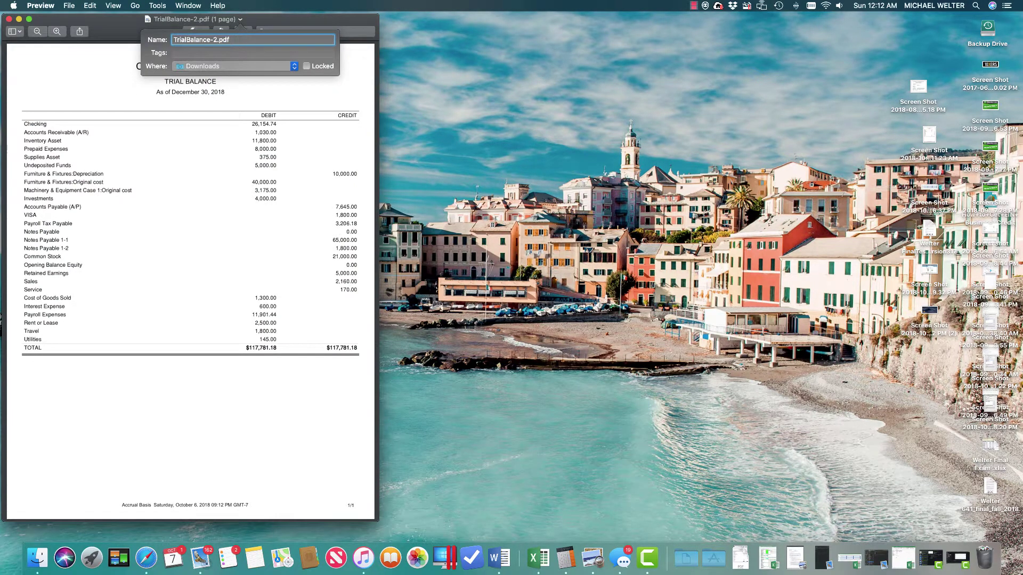
key(BackSpace)
text(C7C1)
click(231, 66)
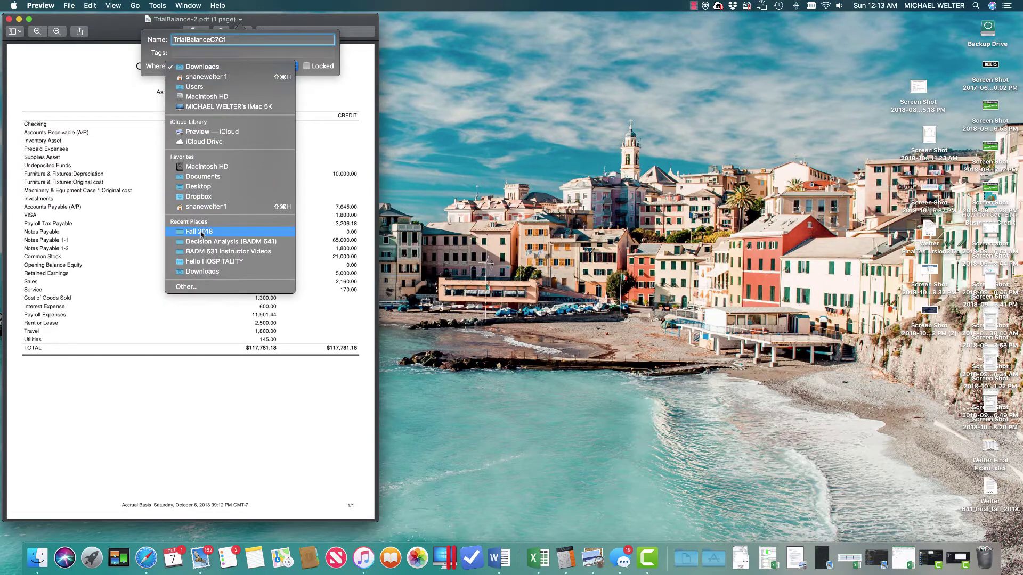
click(201, 232)
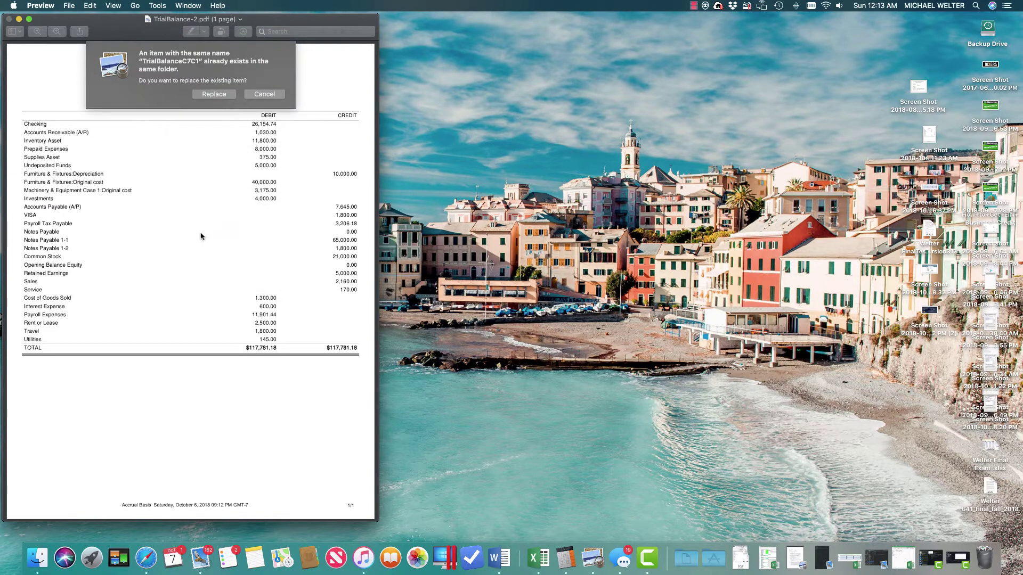
click(213, 98)
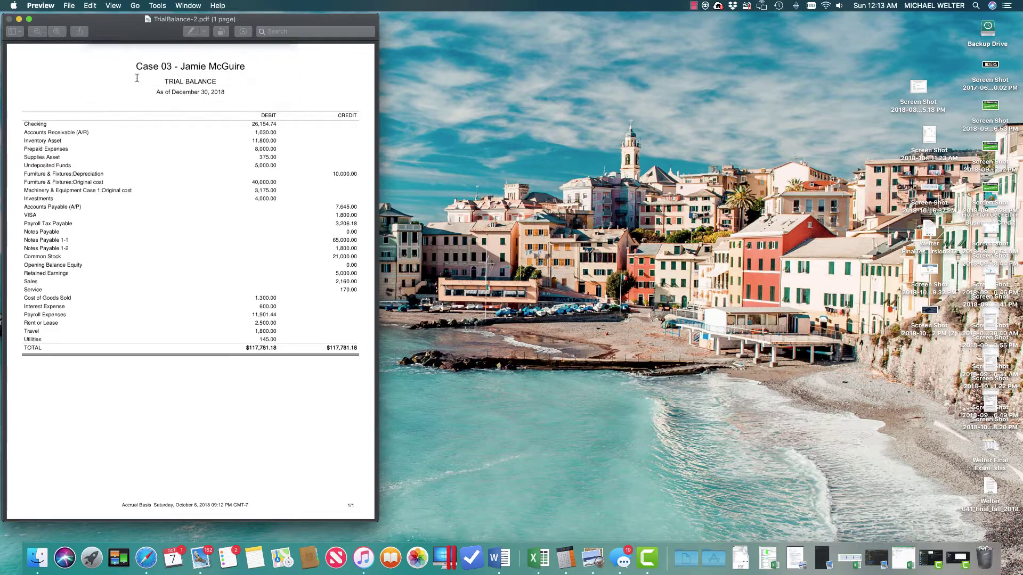
click(8, 19)
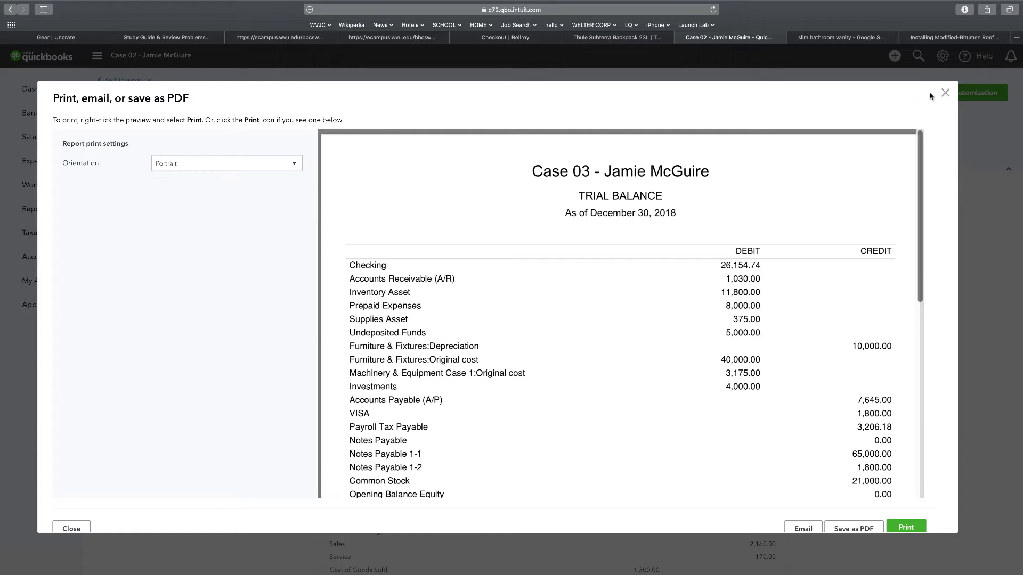
Close the print preview and open the TDA Case 01 report from the custom reports list
click(947, 94)
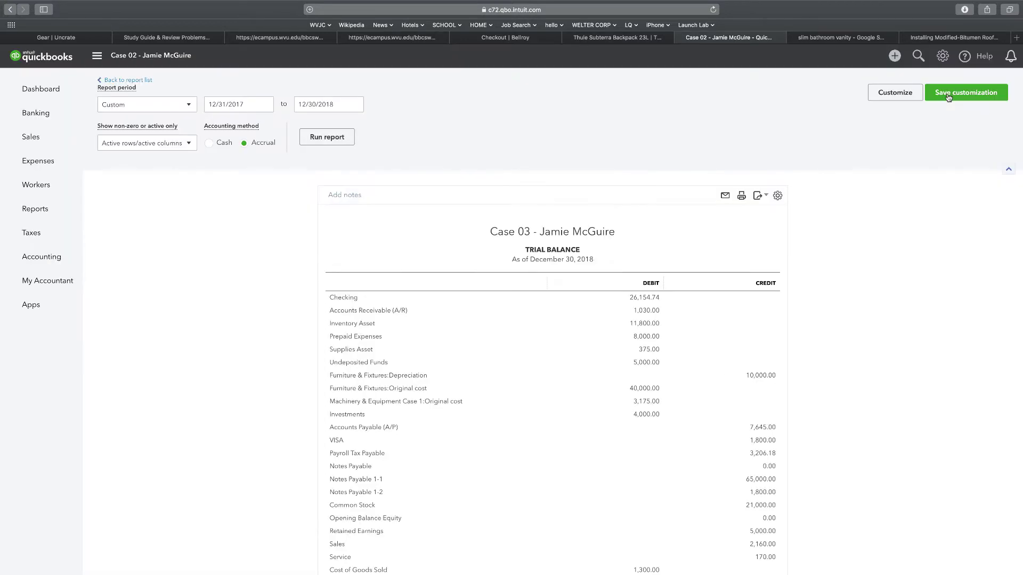
click(115, 81)
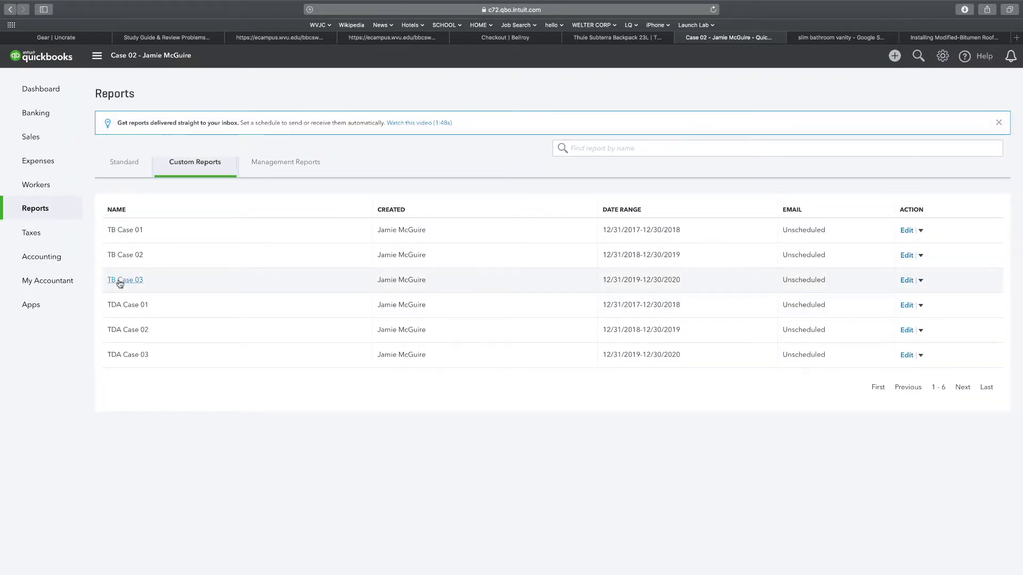
click(123, 305)
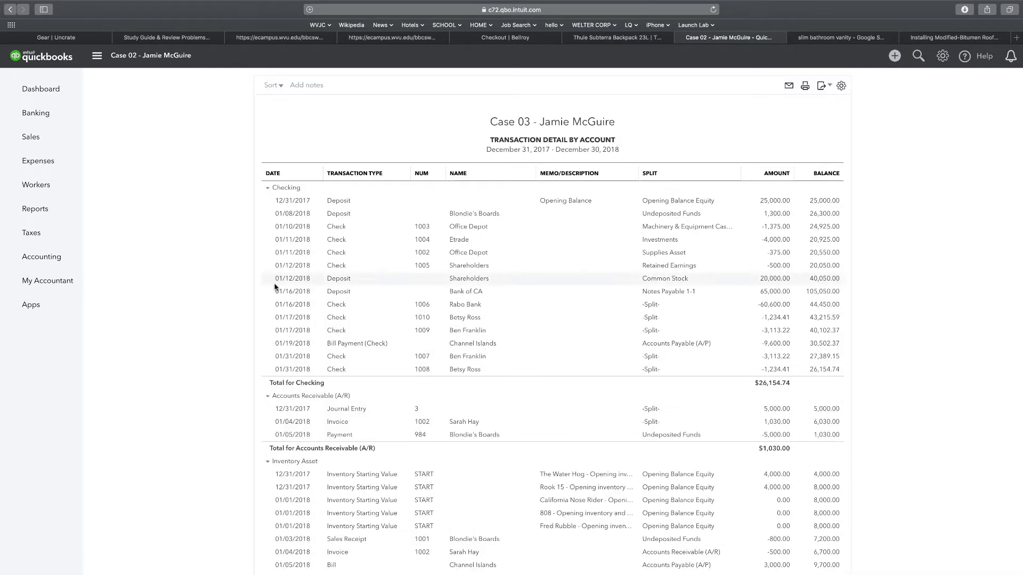
Export the transaction detail by account report to PDF and save it as a PDF file
click(825, 91)
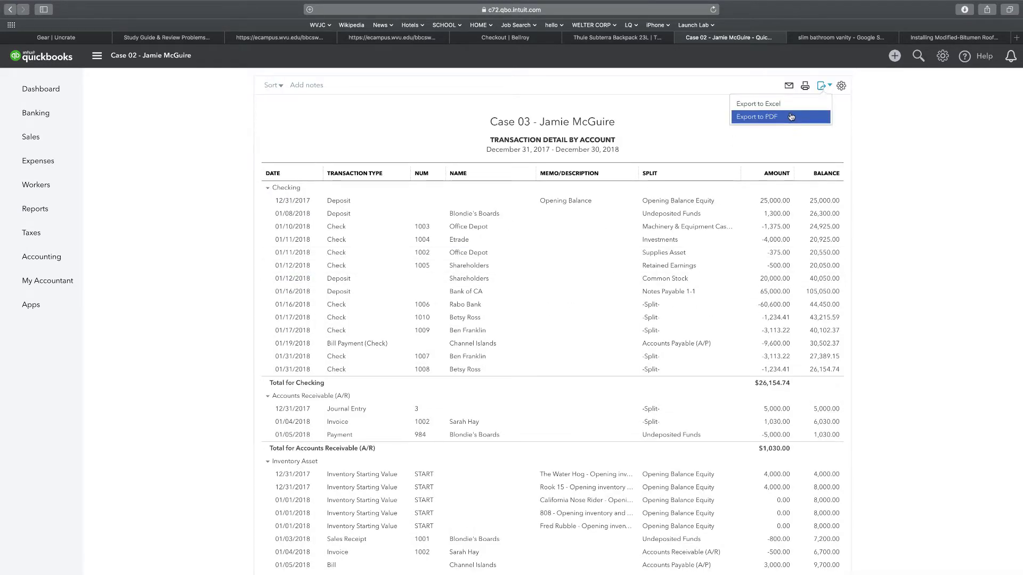
click(776, 120)
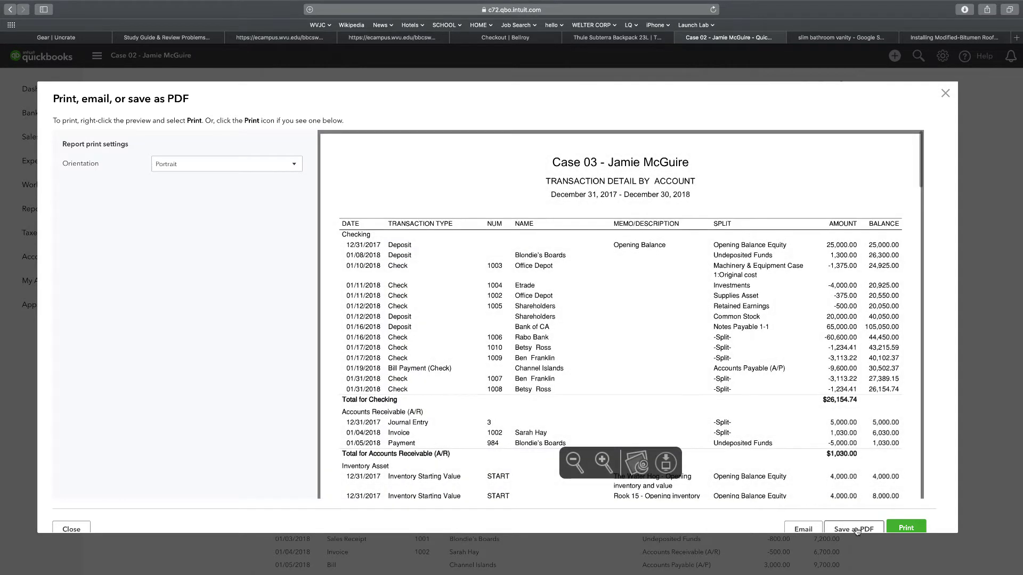
click(853, 529)
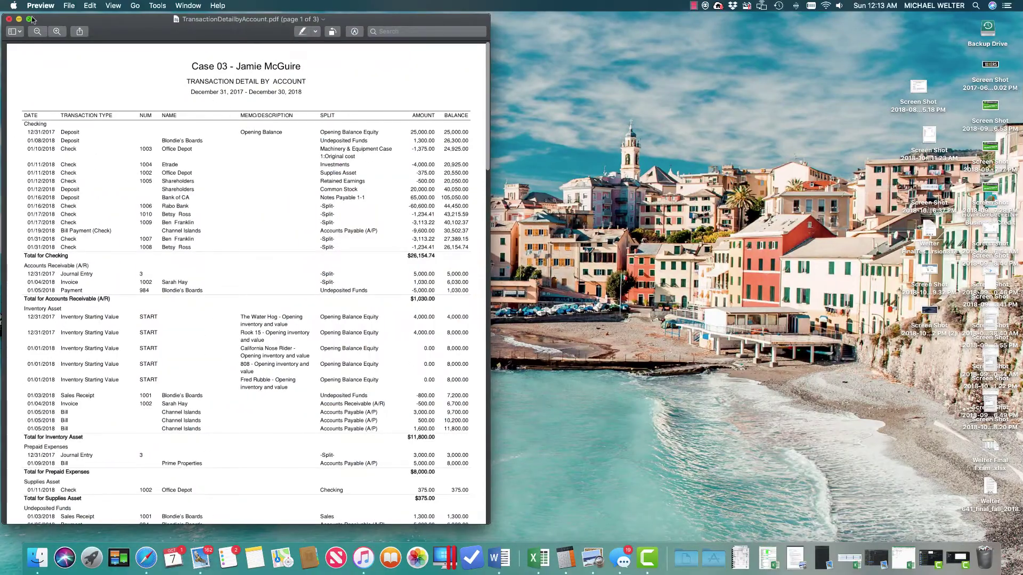
click(32, 20)
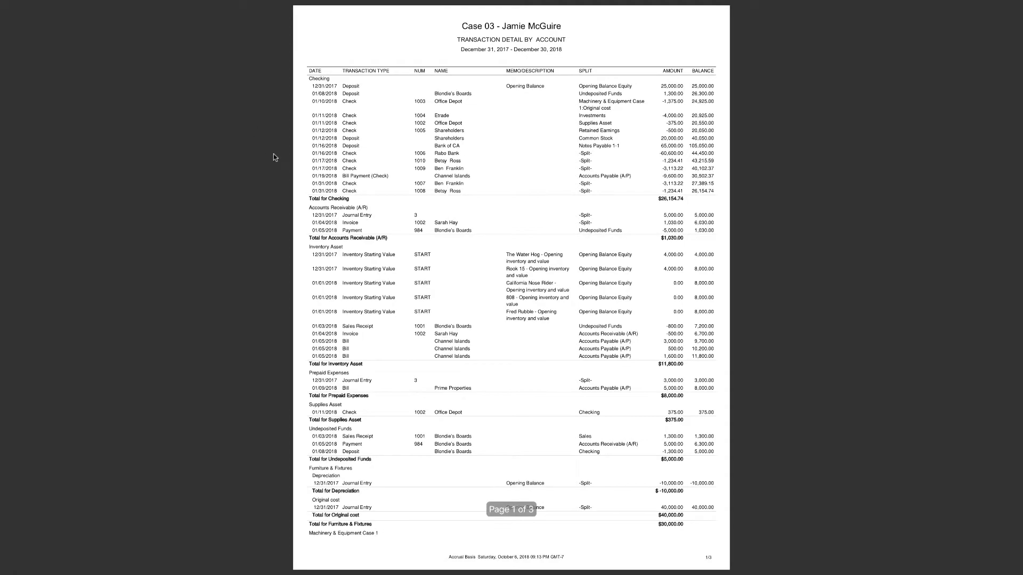
key(super+plus)
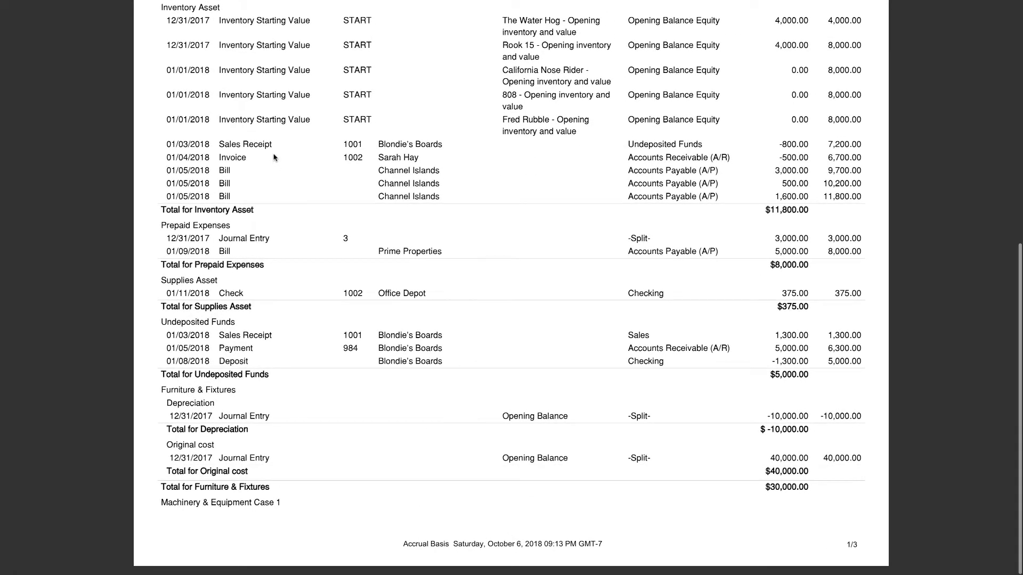
scroll(273, 157, up, 10)
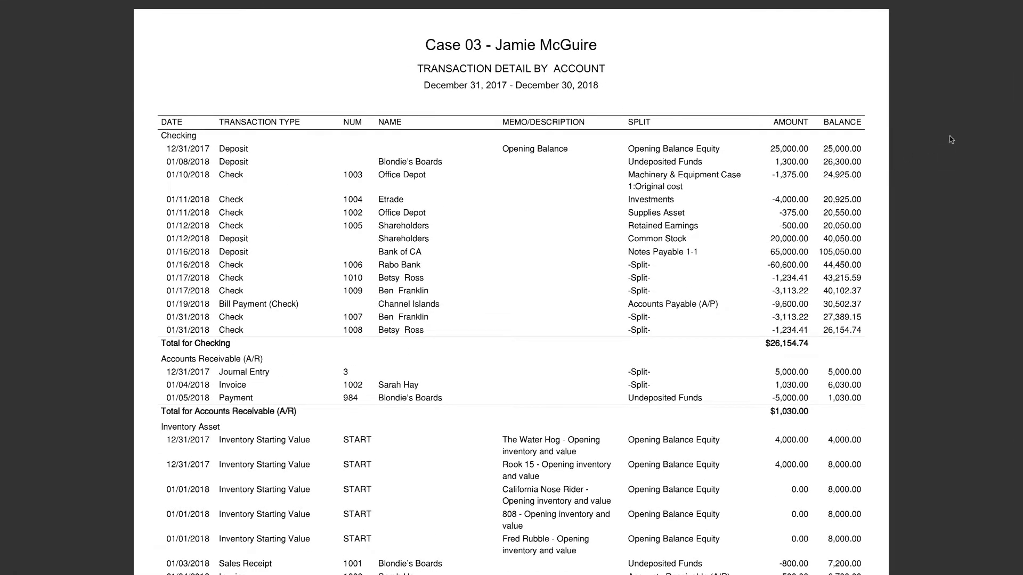
scroll(946, 136, down, 2)
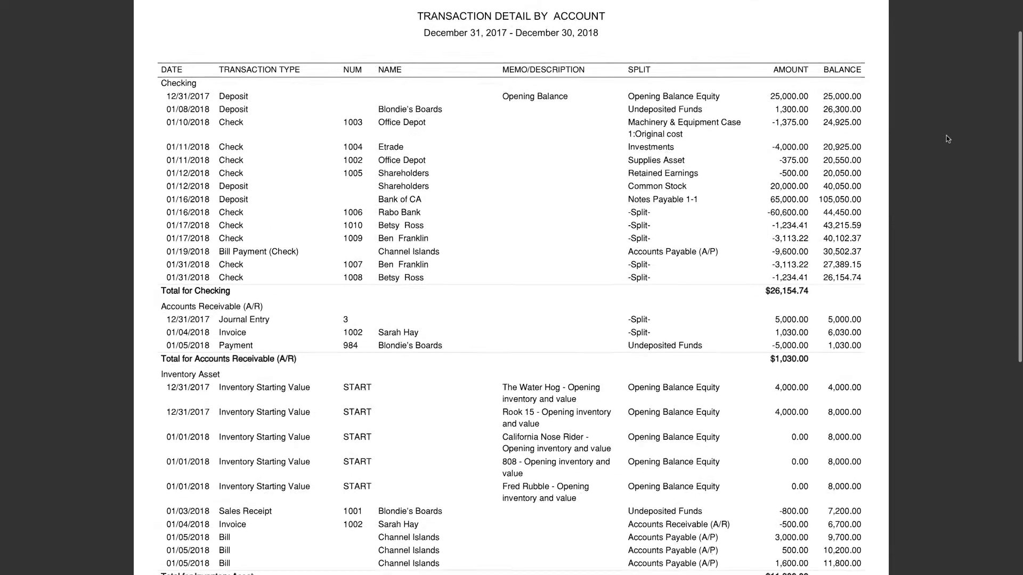
scroll(945, 136, up, 2)
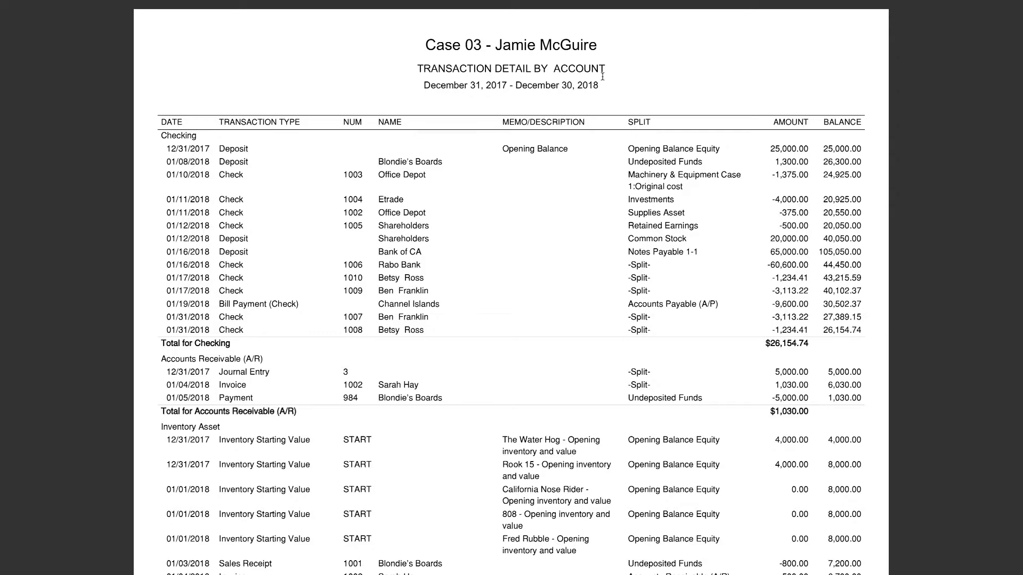
scroll(603, 76, down, 3)
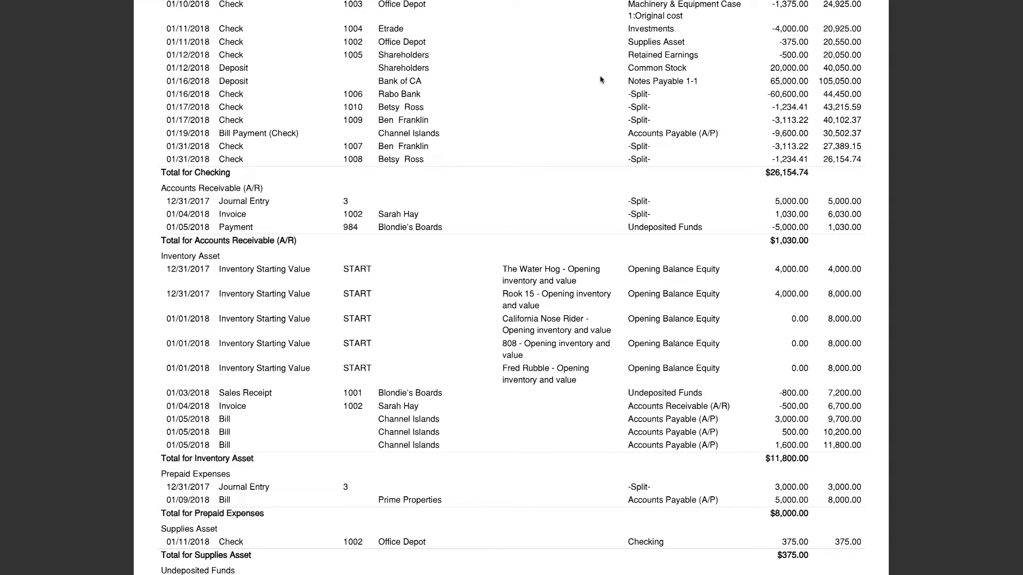
scroll(601, 80, up, 3)
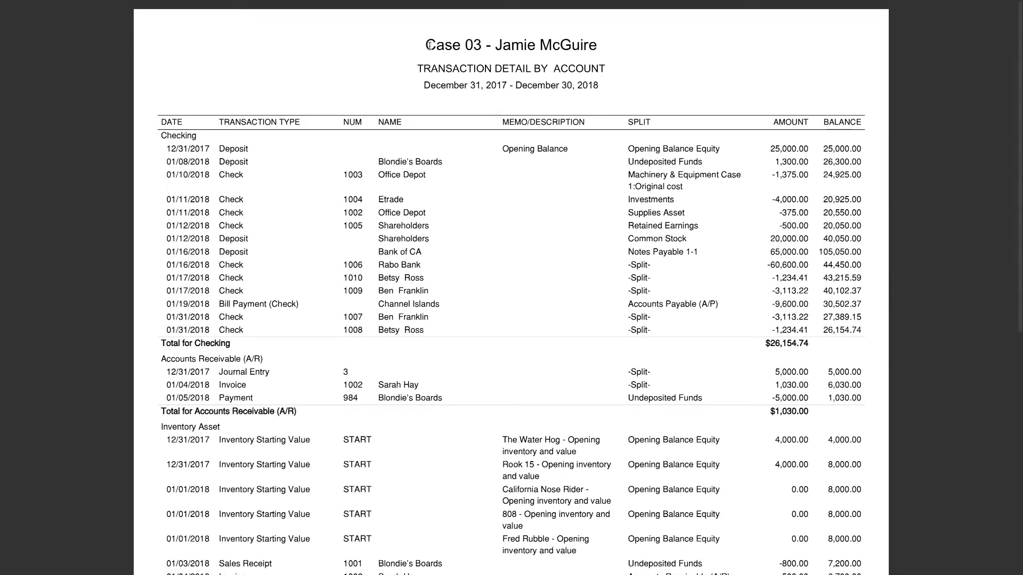
scroll(852, 268, down, 7)
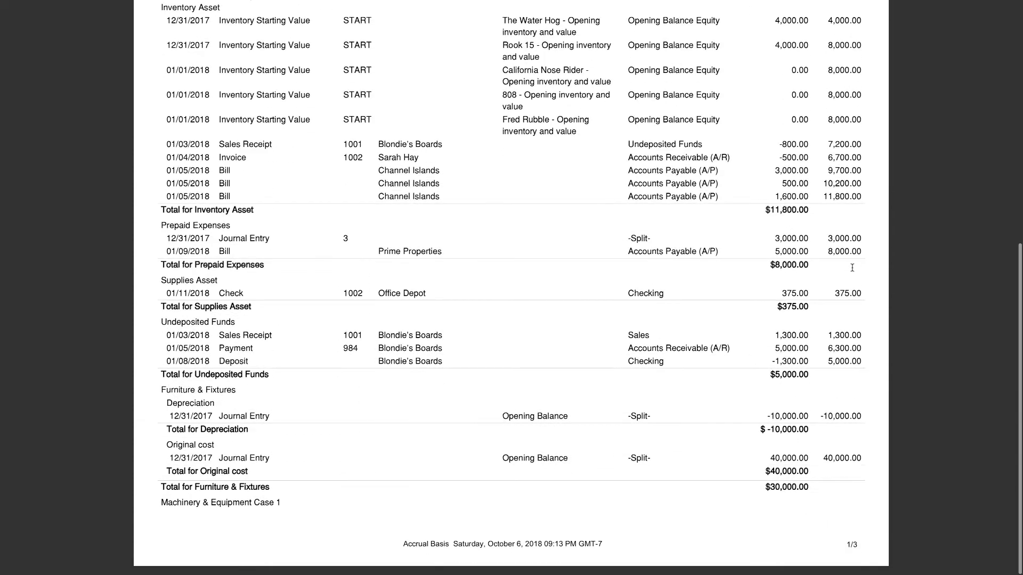
scroll(772, 180, down, 4)
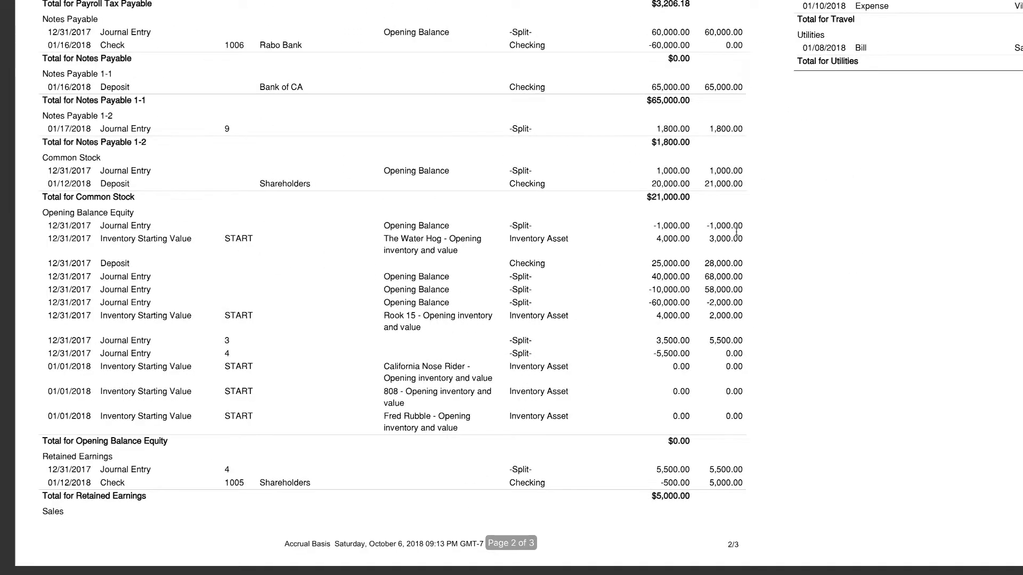
scroll(753, 231, up, 1)
scroll(753, 232, up, 7)
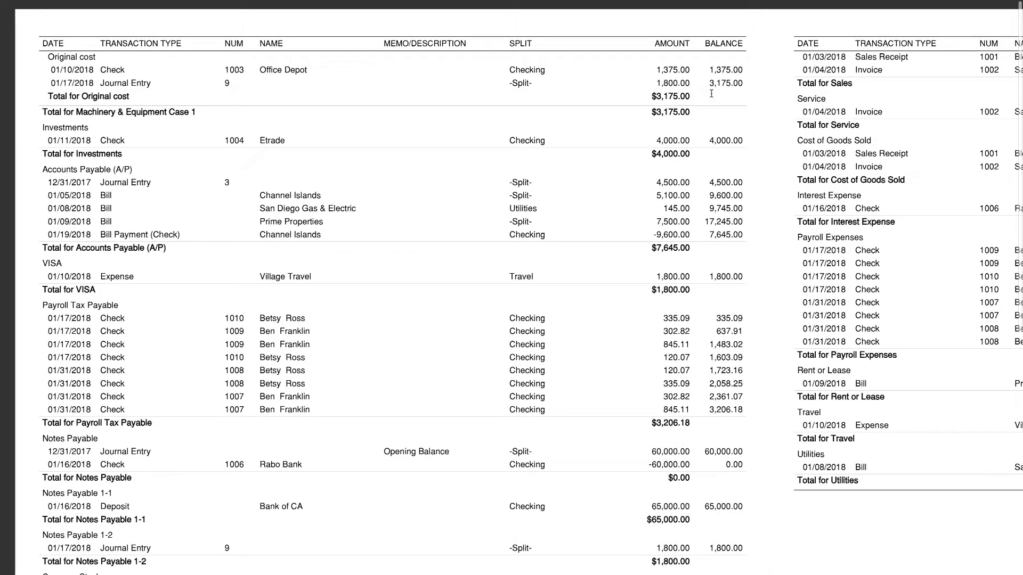
scroll(709, 104, down, 6)
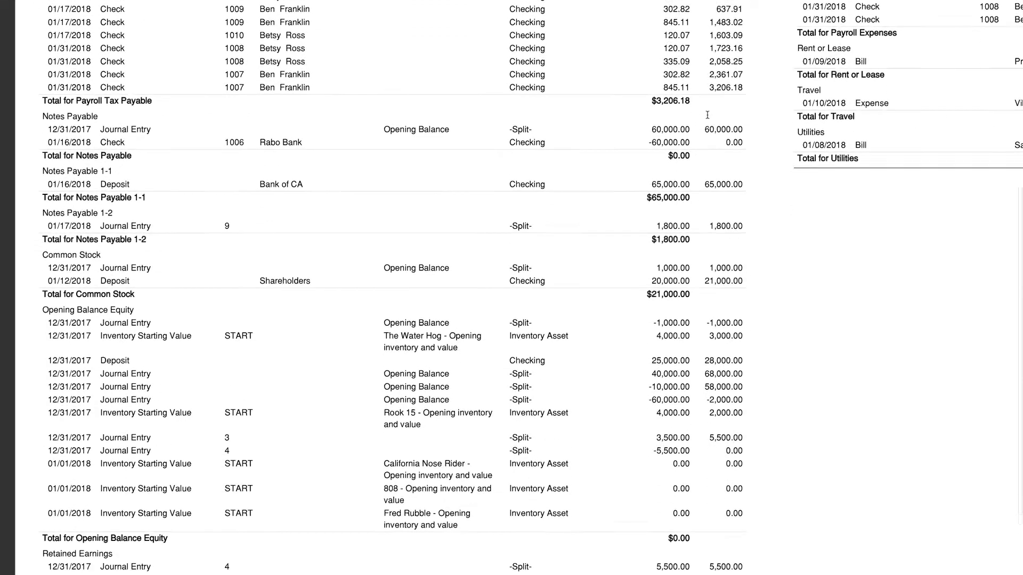
scroll(707, 115, down, 2)
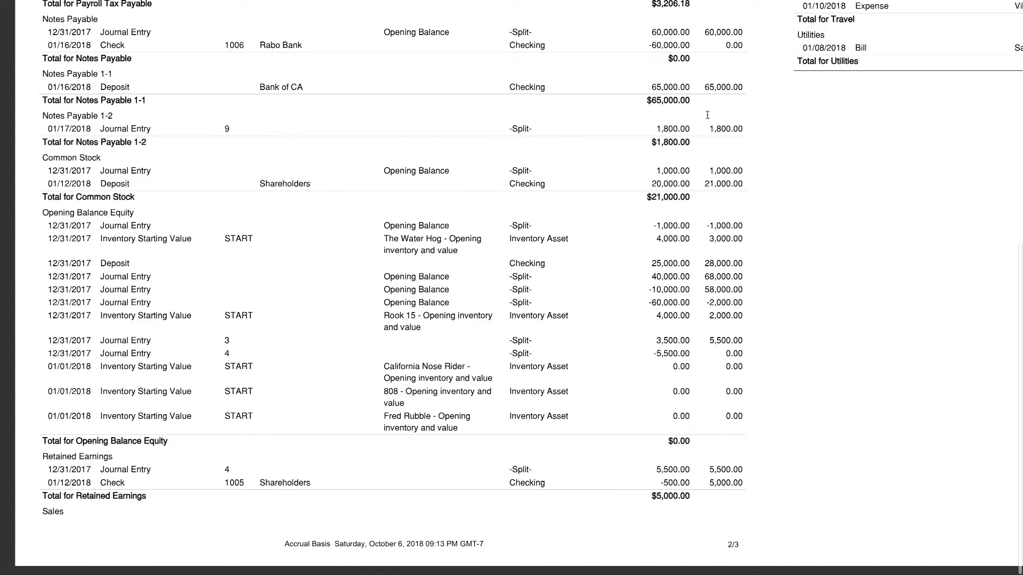
scroll(810, 116, right, 10)
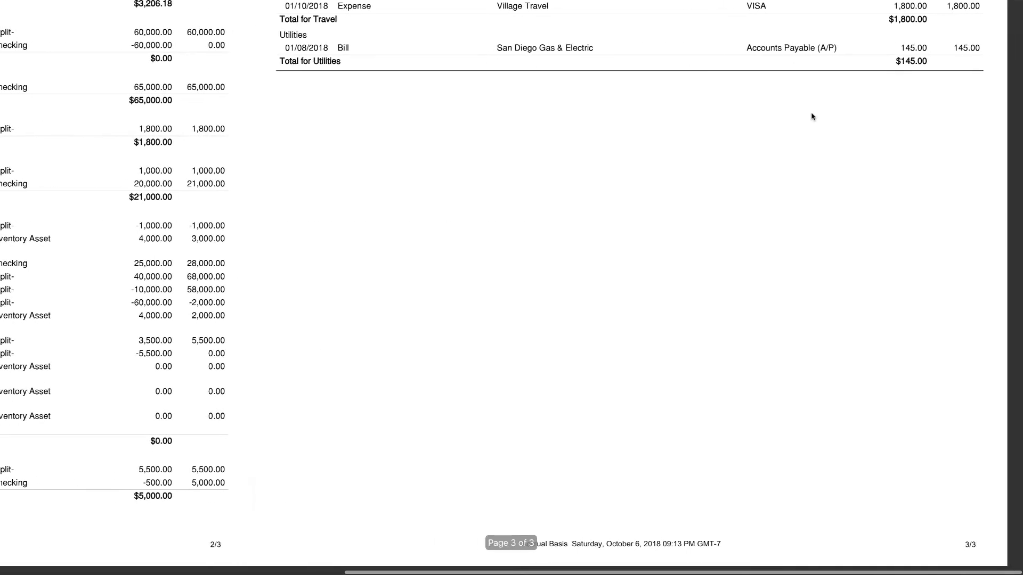
scroll(812, 116, up, 5)
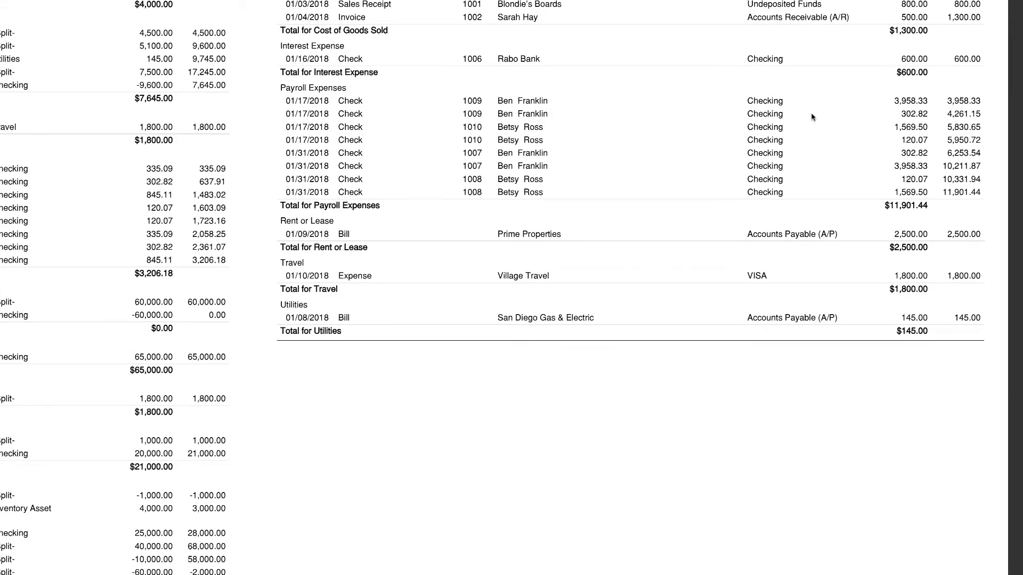
Rename the PDF to TransactionDetailbyAccountC7C1 in the Fall 2018 folder, replacing the existing file
scroll(812, 118, up, 3)
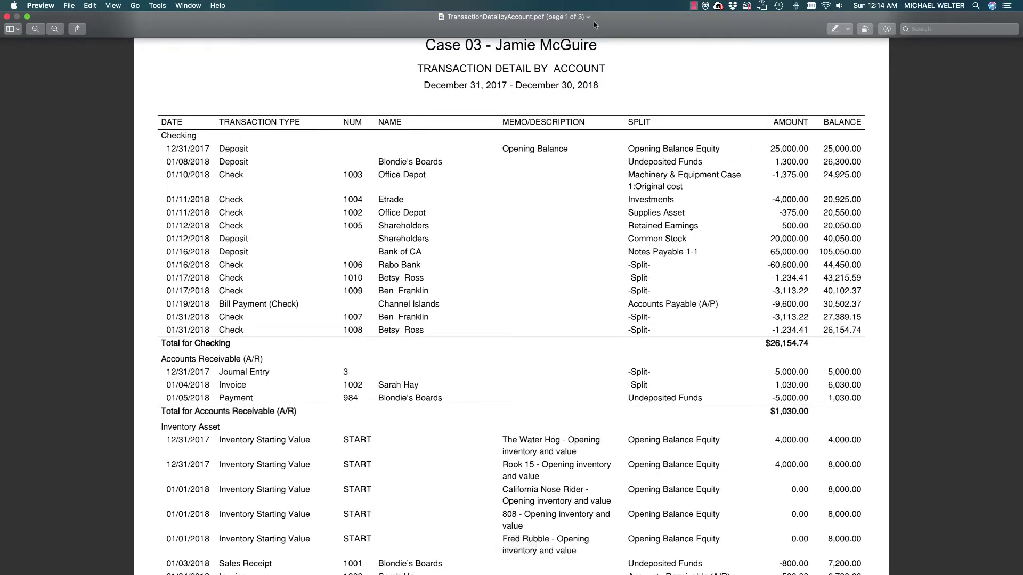
click(587, 17)
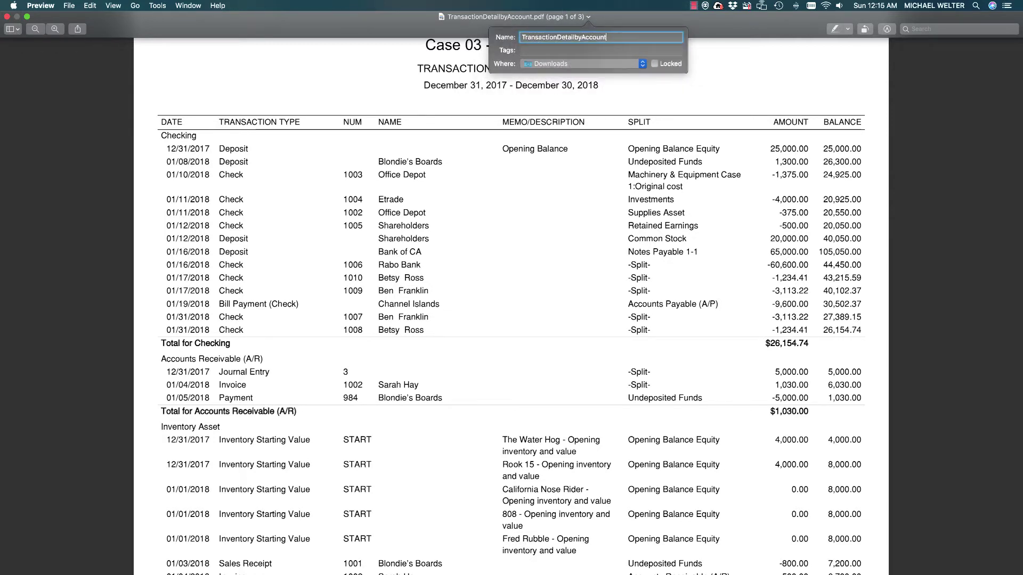
text(C7)
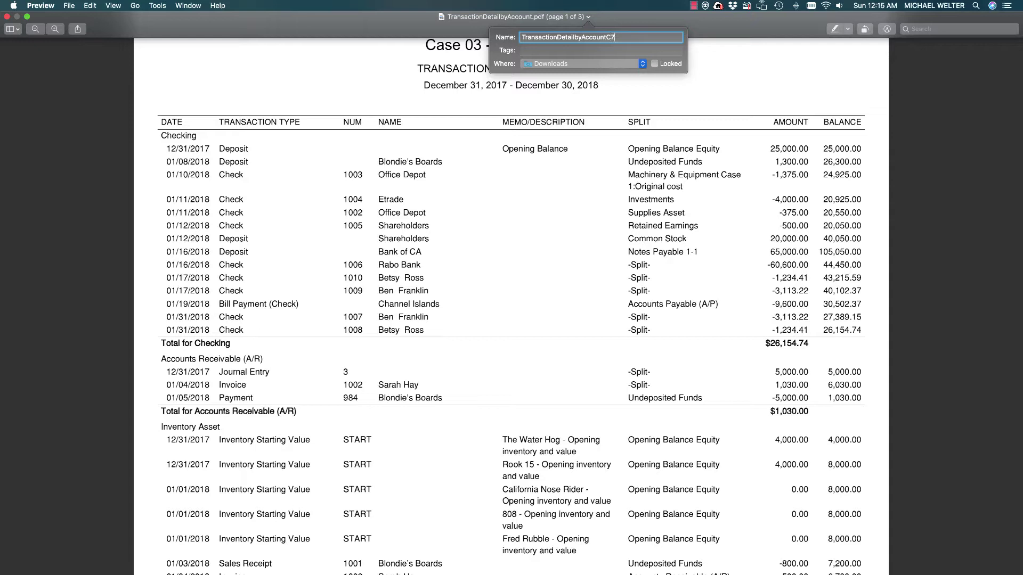
text(C1)
click(612, 63)
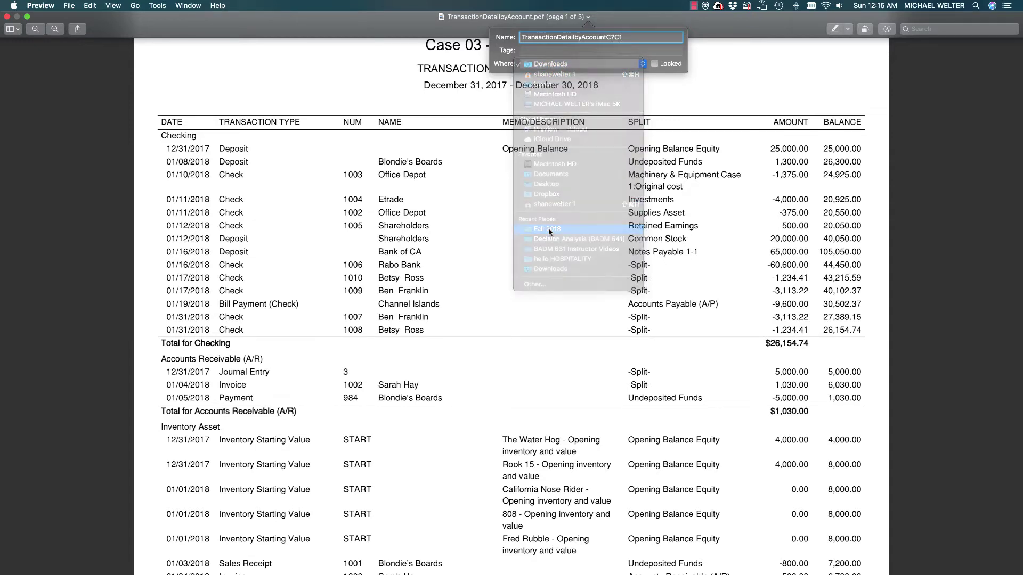
click(549, 232)
click(525, 75)
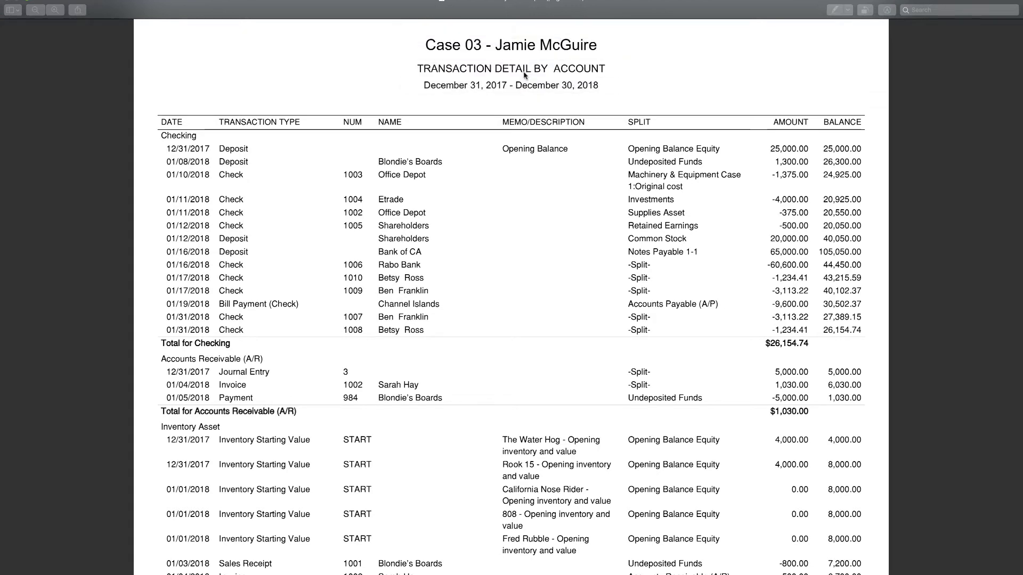
Leave full screen, close QuickBooks' print preview, and return to the Reports section
click(23, 20)
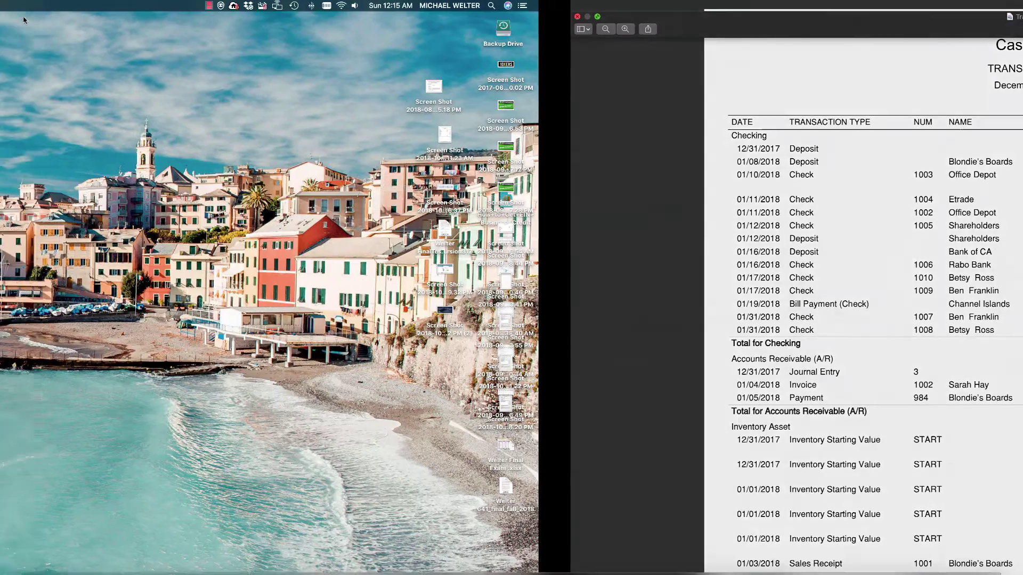
key(ctrl+Right)
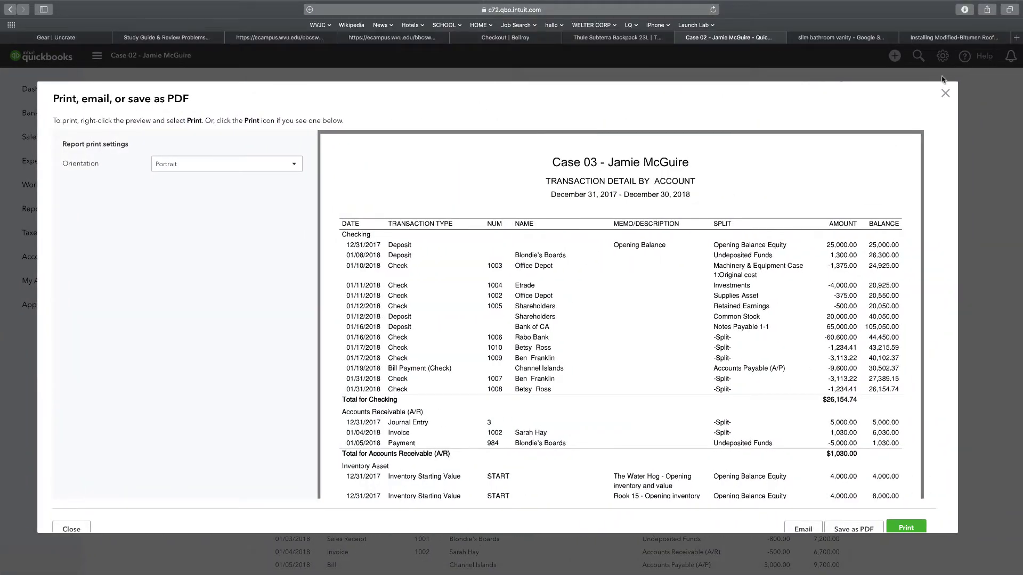
click(945, 94)
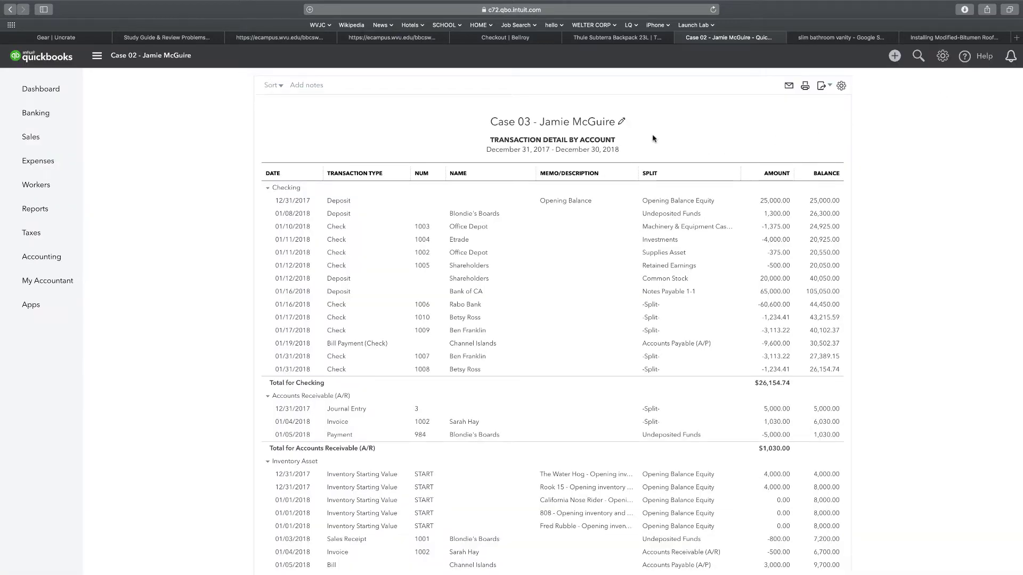
click(32, 210)
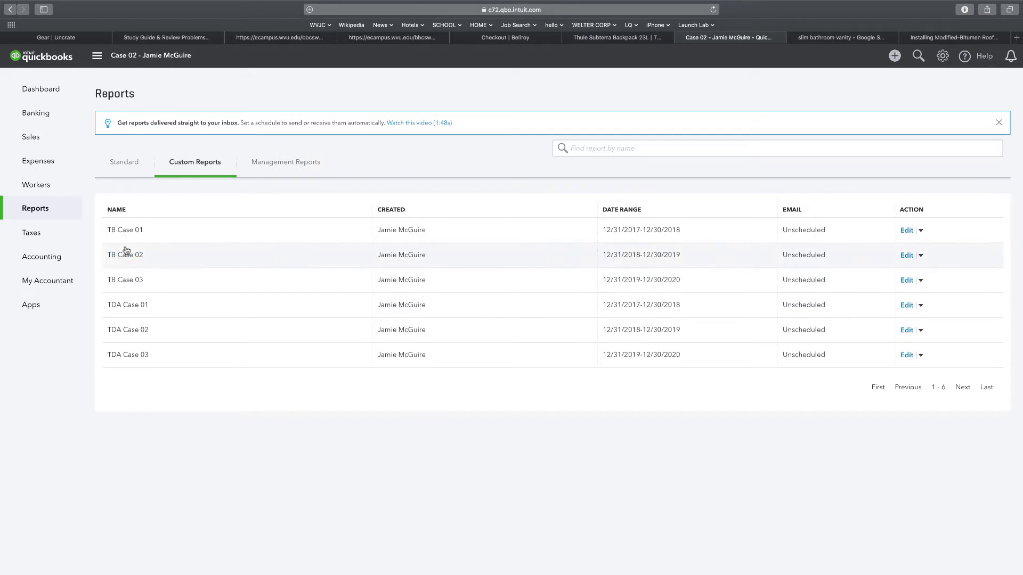
Open TB Case 02 and export the December 30, 2019 trial balance to PDF
click(125, 254)
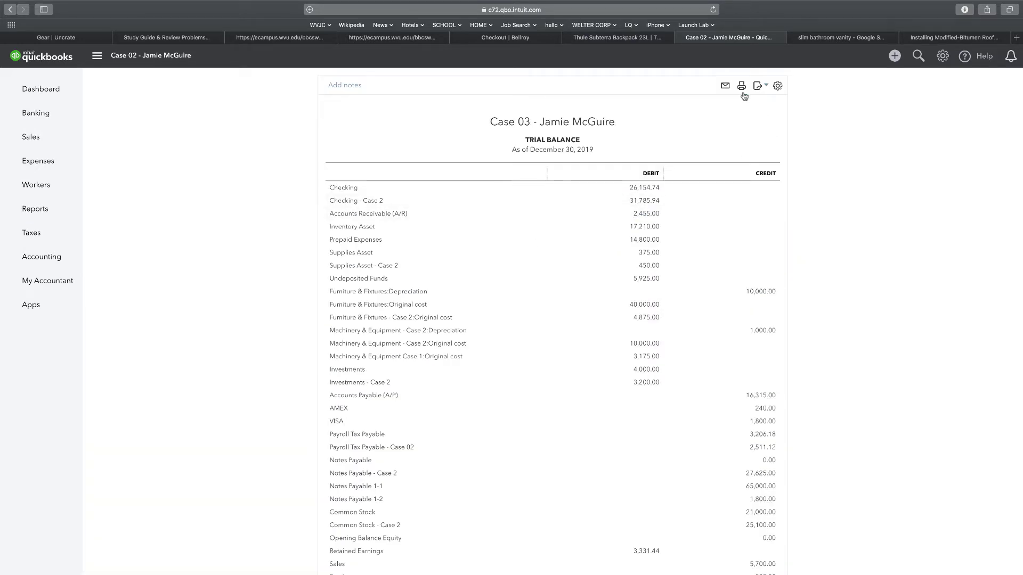
click(758, 86)
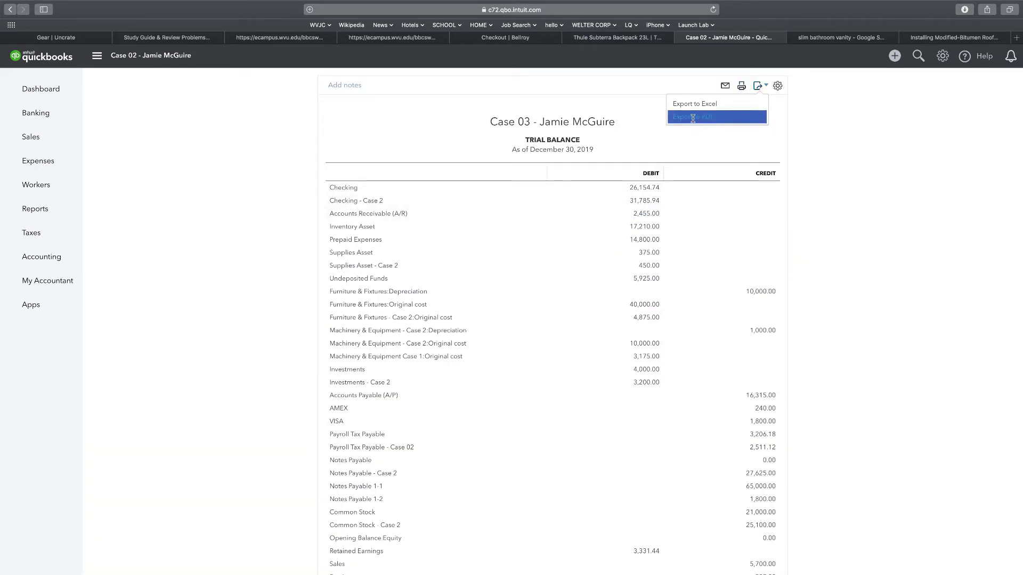
click(692, 118)
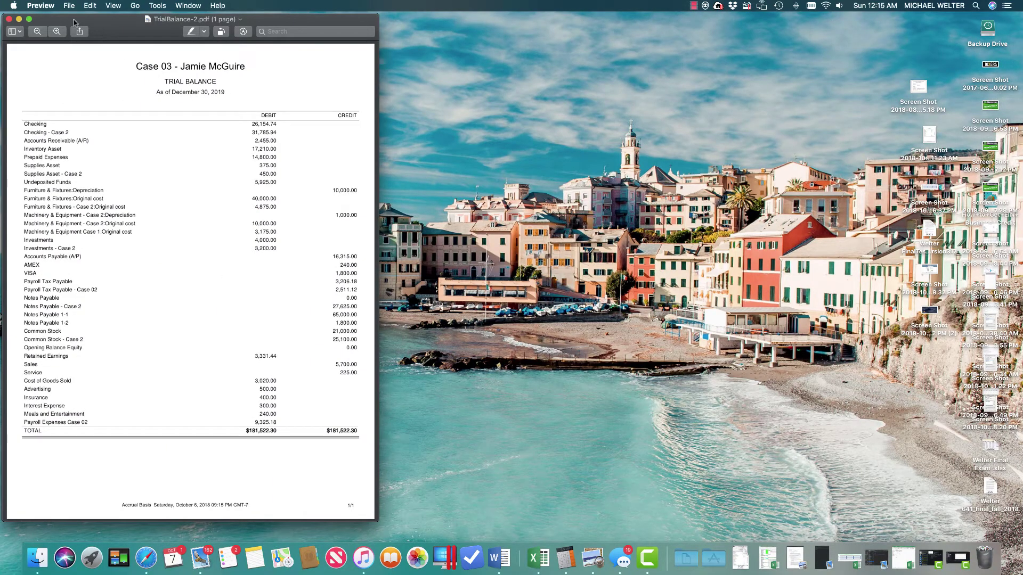
Rename the trial balance PDF to TrialBalanceC7C2 in Fall 2018, then close Preview
click(28, 19)
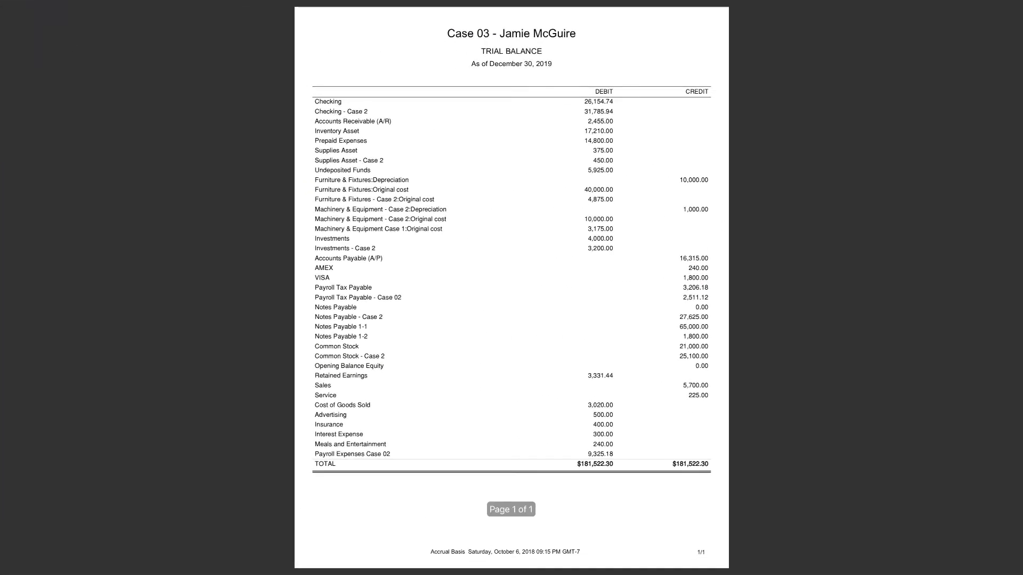
mouse_move(730, 3)
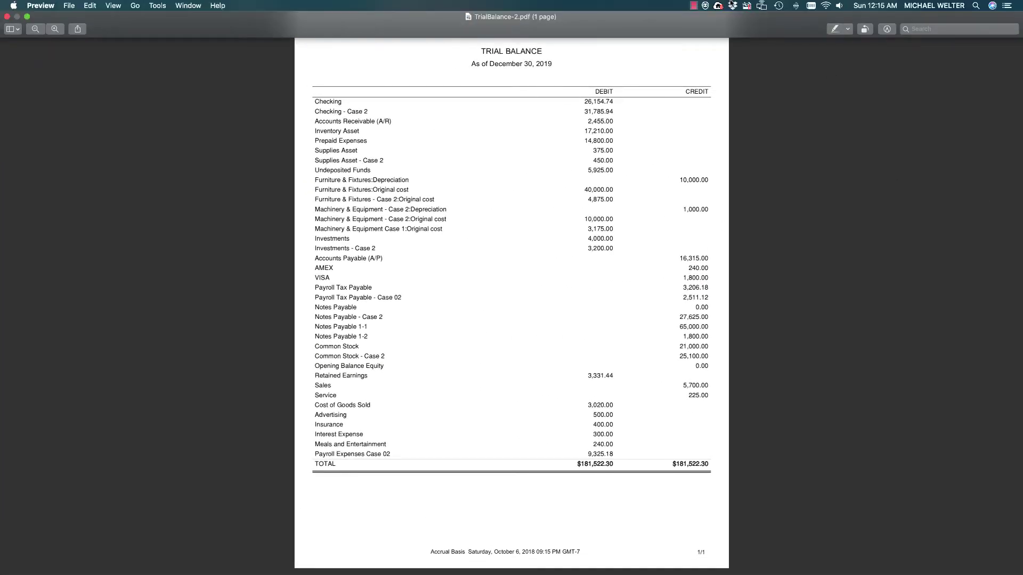
click(560, 18)
click(559, 35)
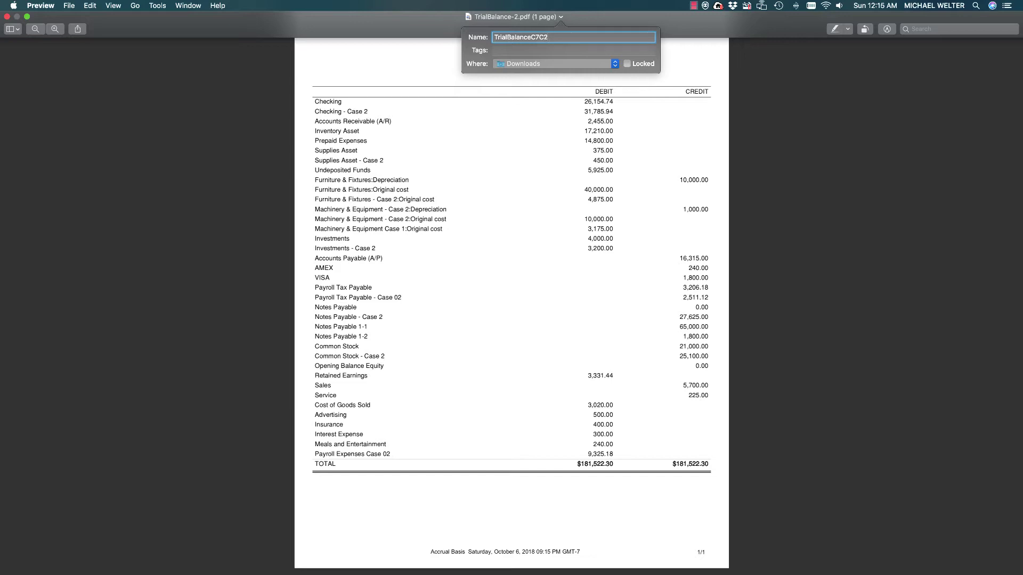
click(554, 63)
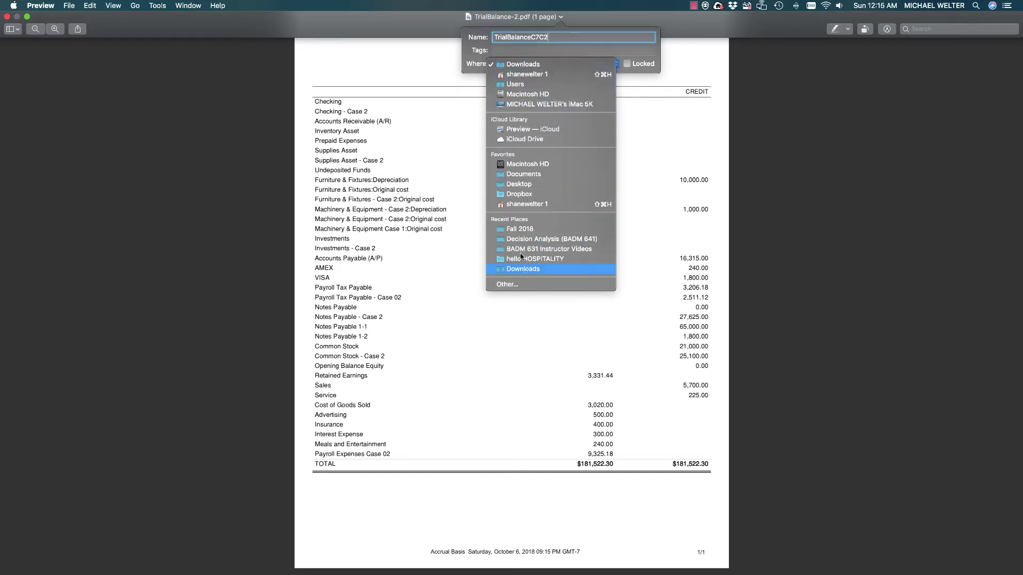
click(520, 229)
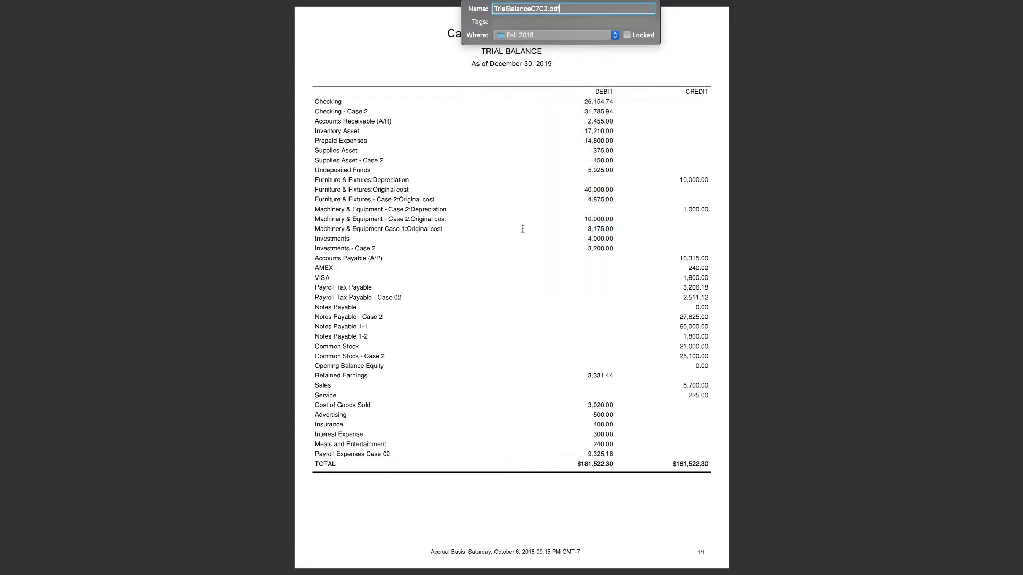
key(Return)
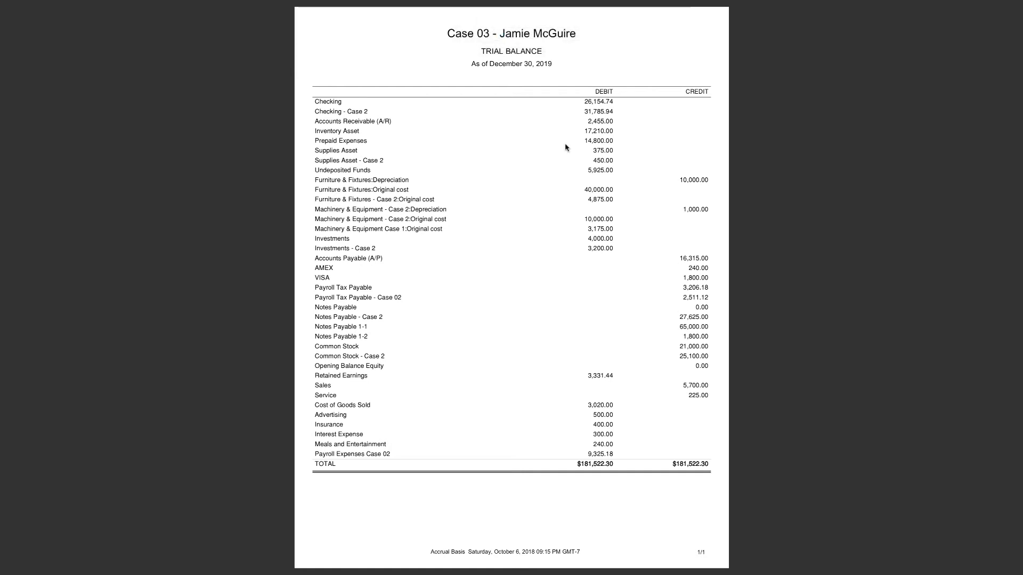
mouse_move(235, 6)
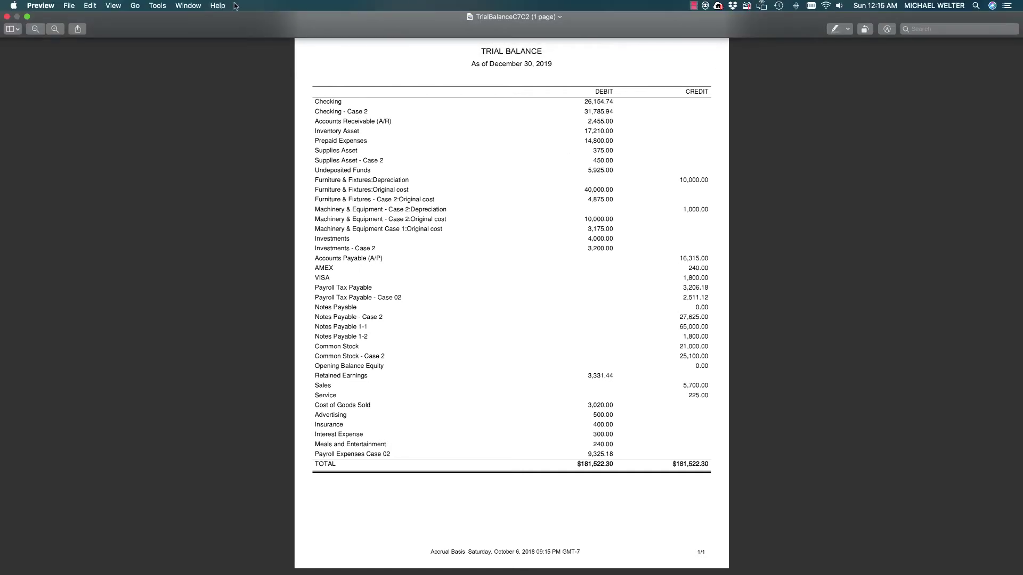
click(7, 16)
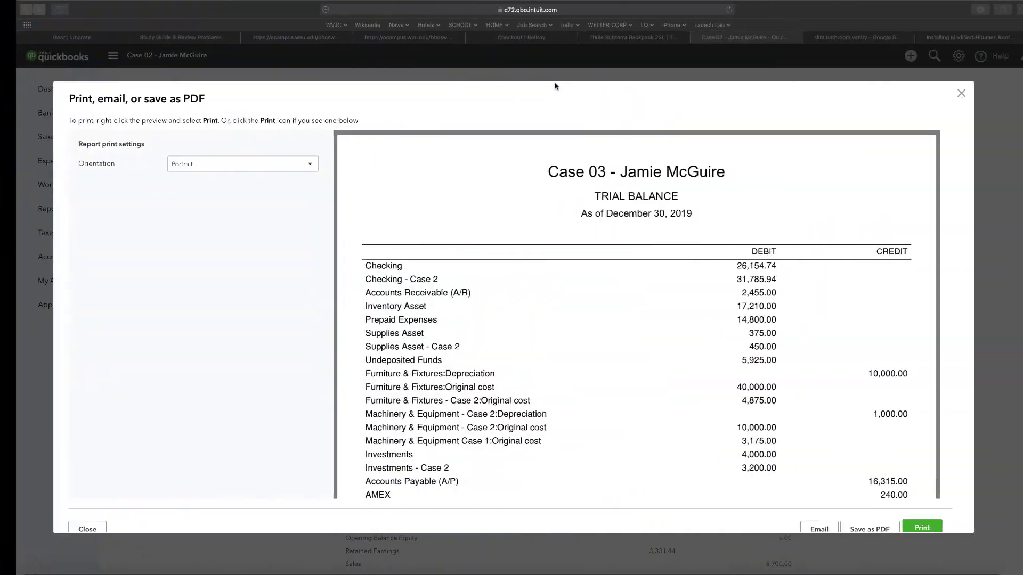
Close the print preview and open the TDA Case 02 report from the custom reports list
click(944, 93)
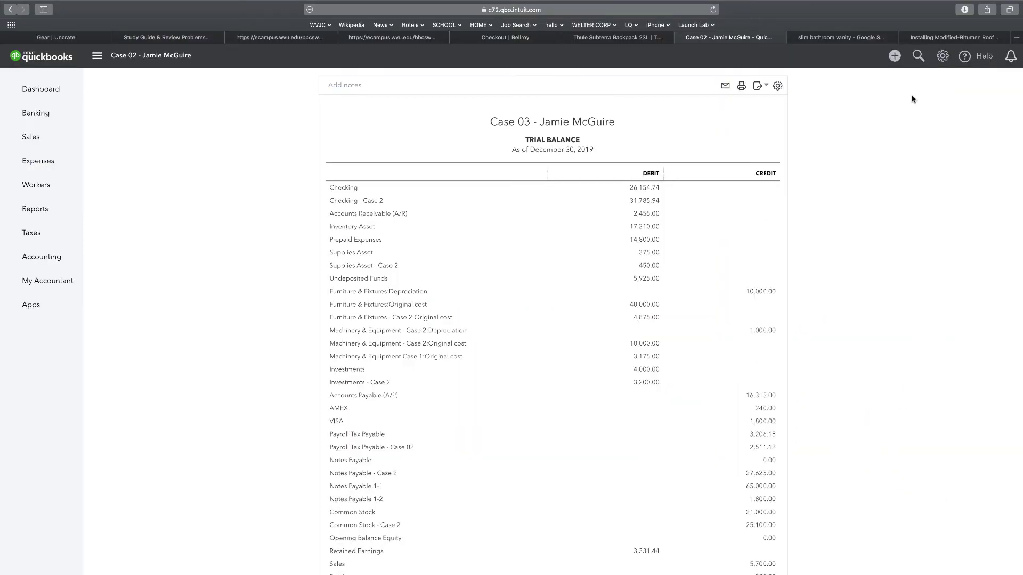
click(128, 81)
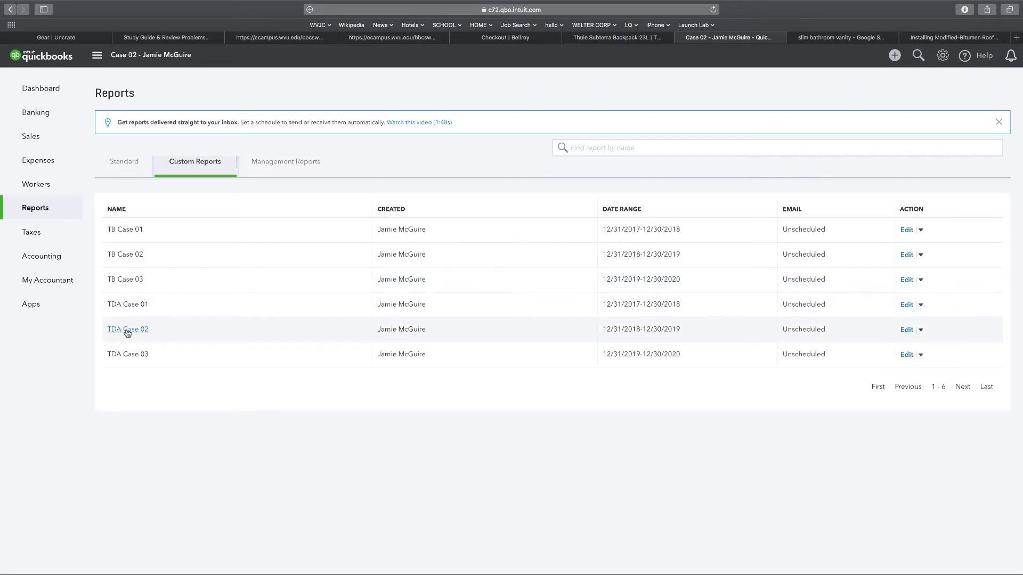
click(128, 330)
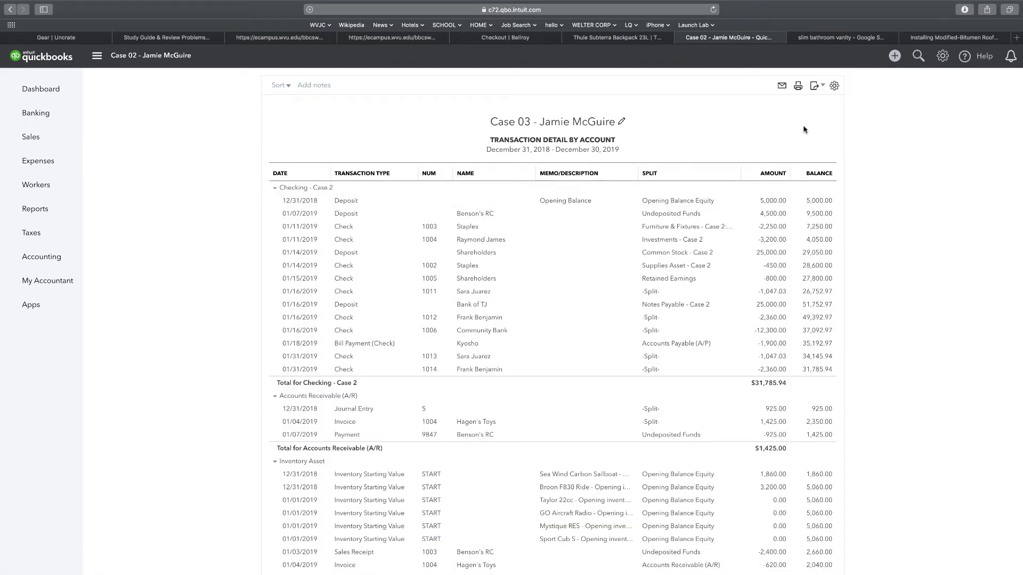
Export the Dec 31, 2018–Dec 30, 2019 transaction detail report and save it as PDF
click(814, 86)
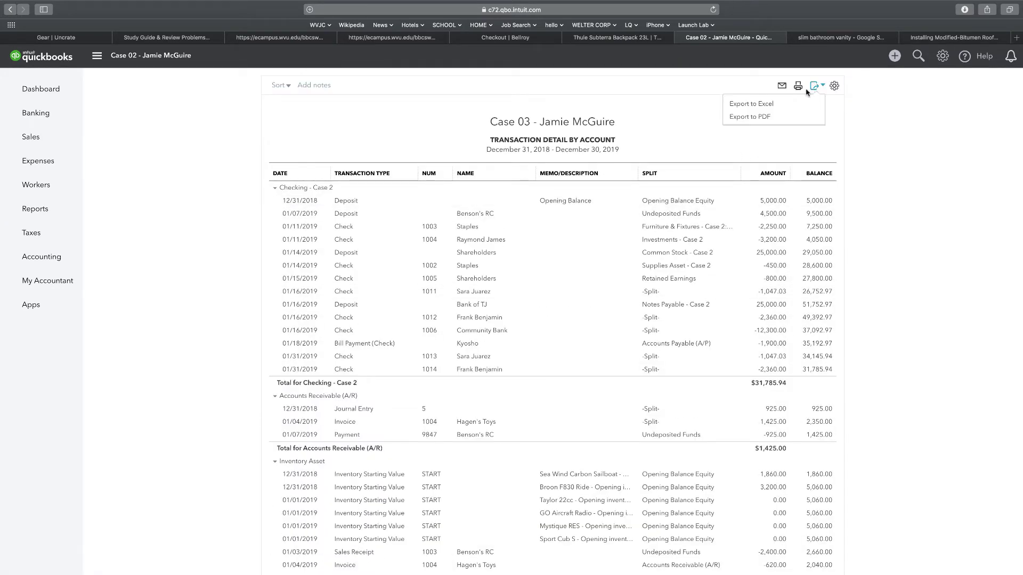
click(744, 116)
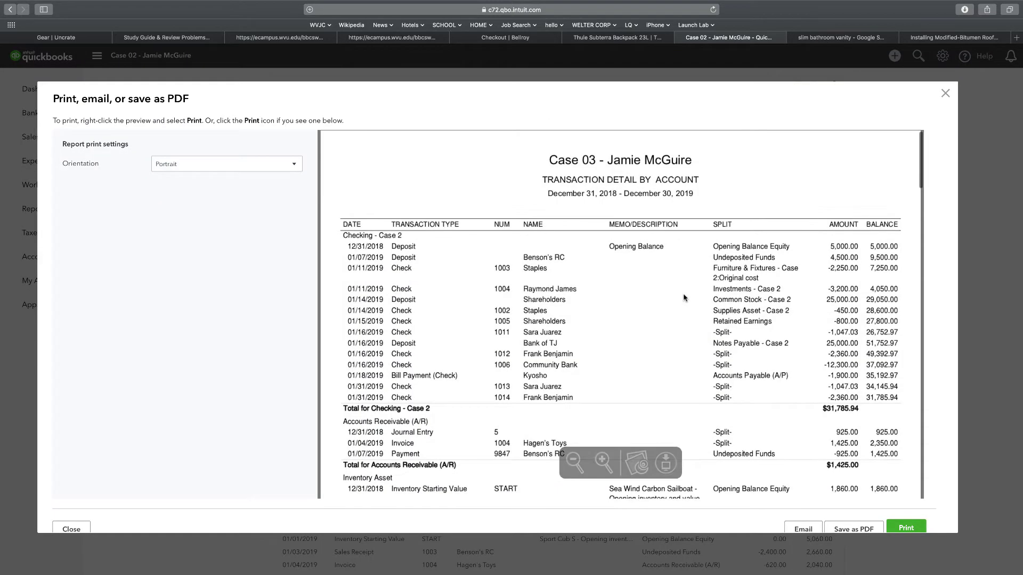
click(857, 528)
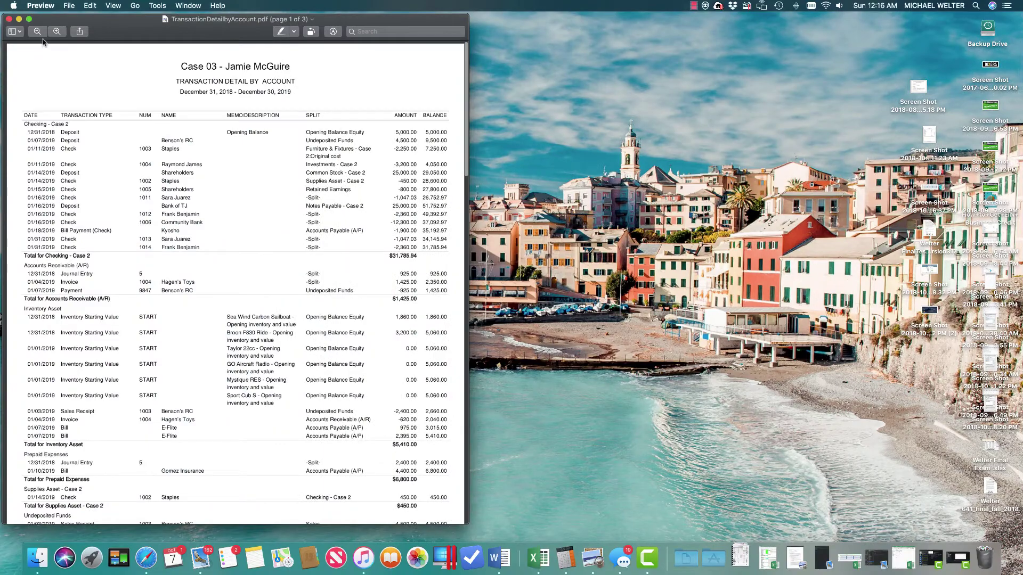
click(29, 20)
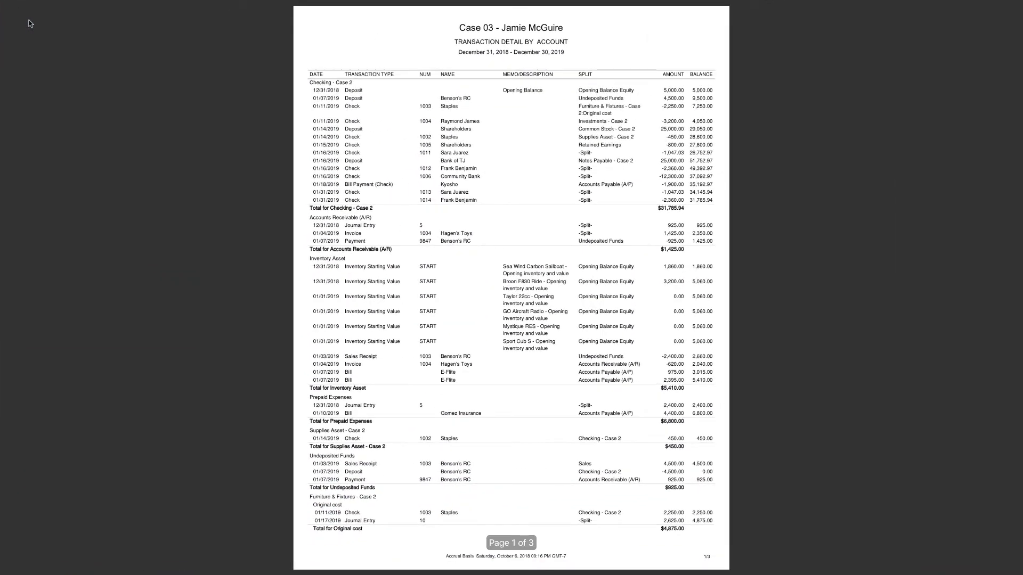
key(super+plus)
key(super+plus)
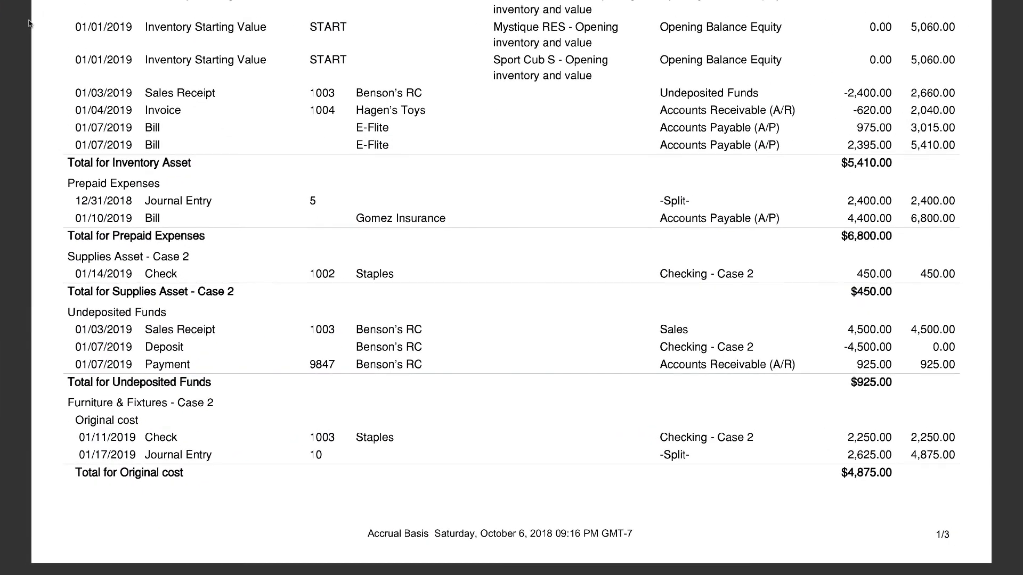
scroll(17, 42, up, 15)
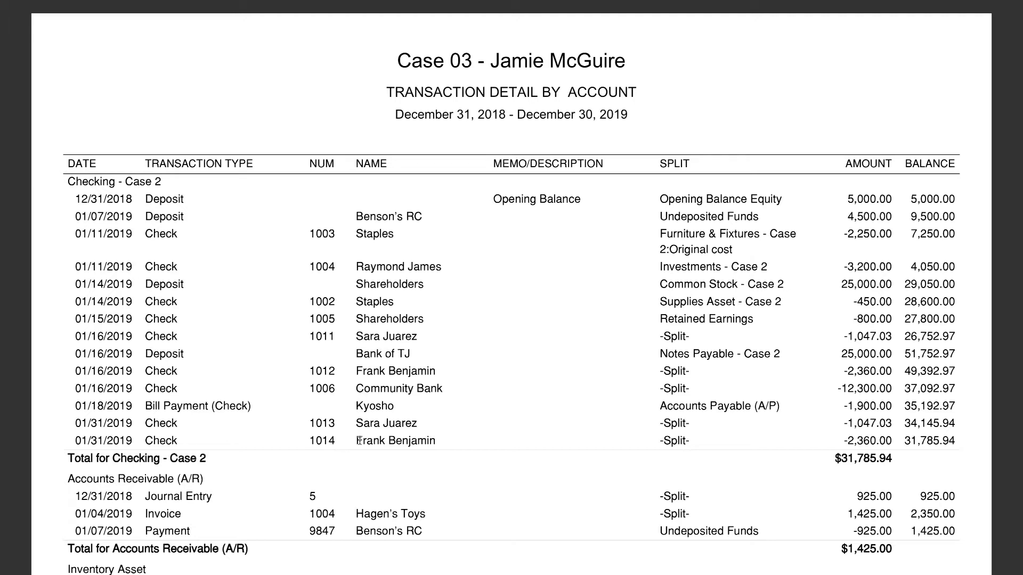
scroll(492, 479, down, 10)
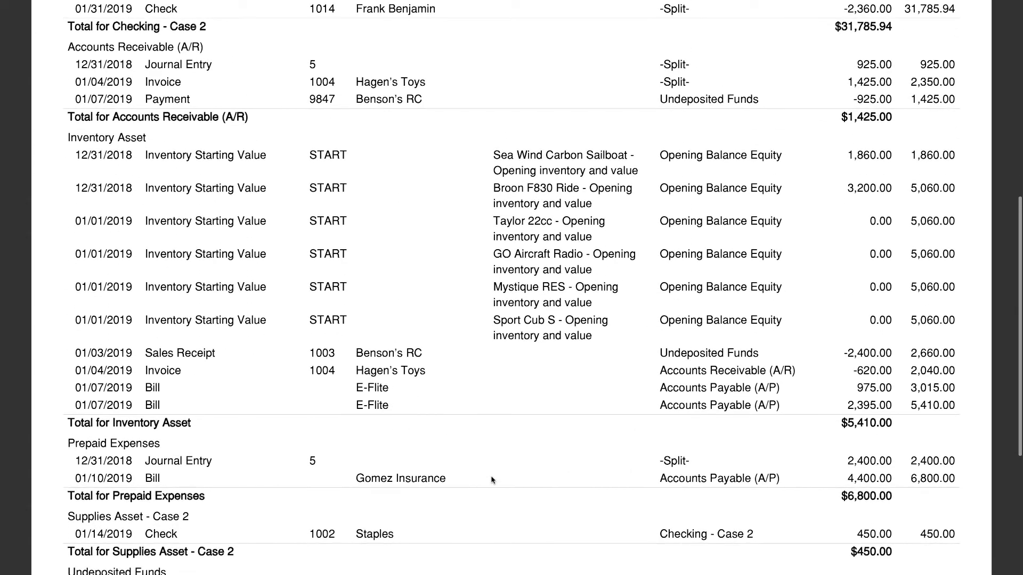
scroll(492, 480, down, 3)
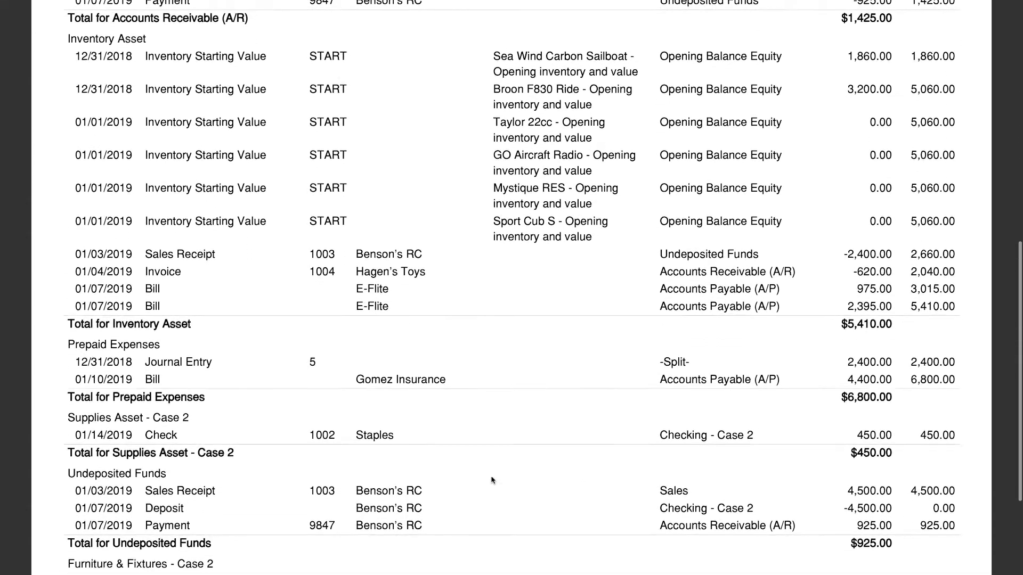
scroll(492, 480, down, 5)
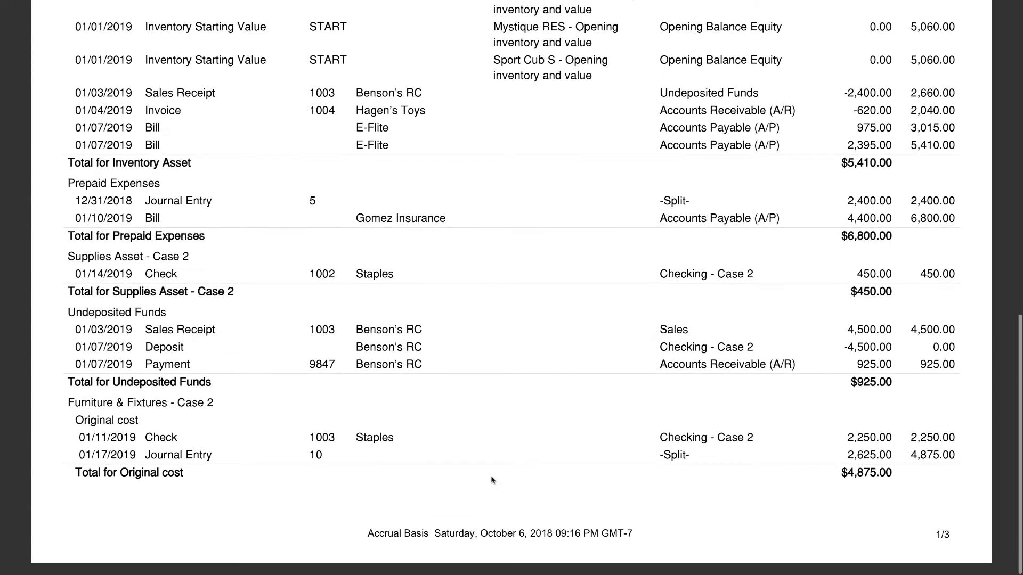
scroll(492, 480, down, 10)
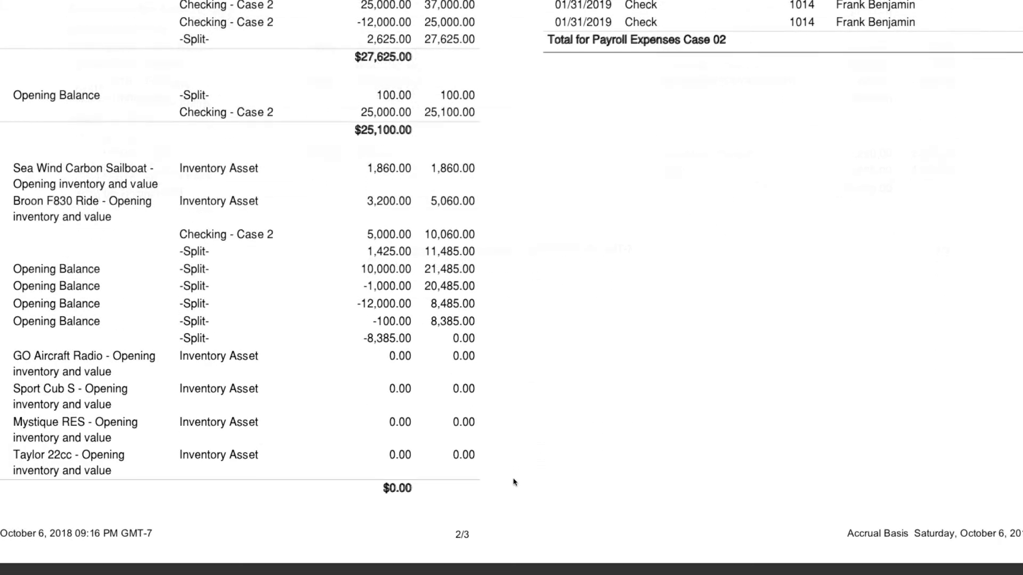
scroll(514, 482, up, 10)
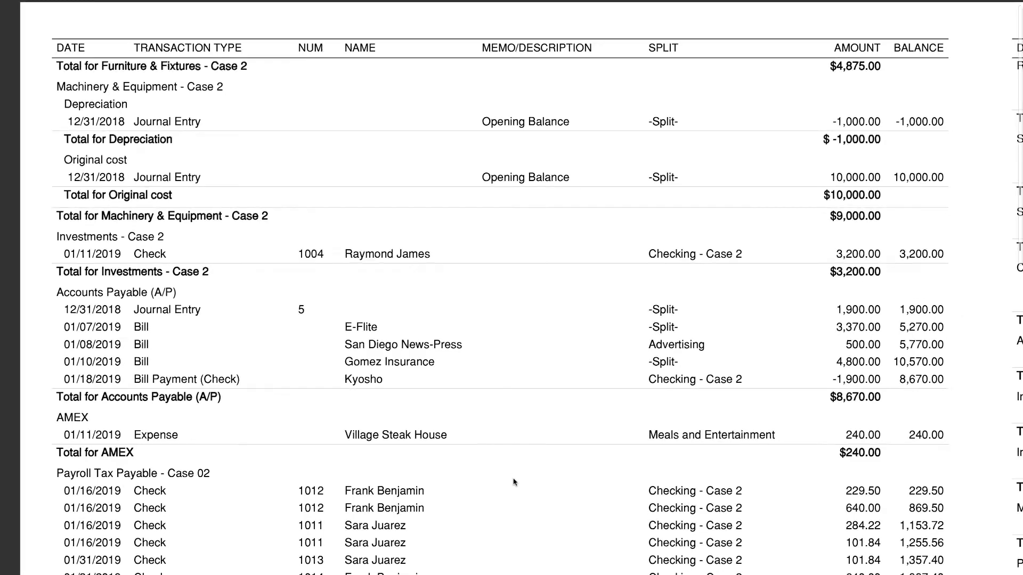
scroll(514, 482, down, 3)
scroll(514, 482, down, 5)
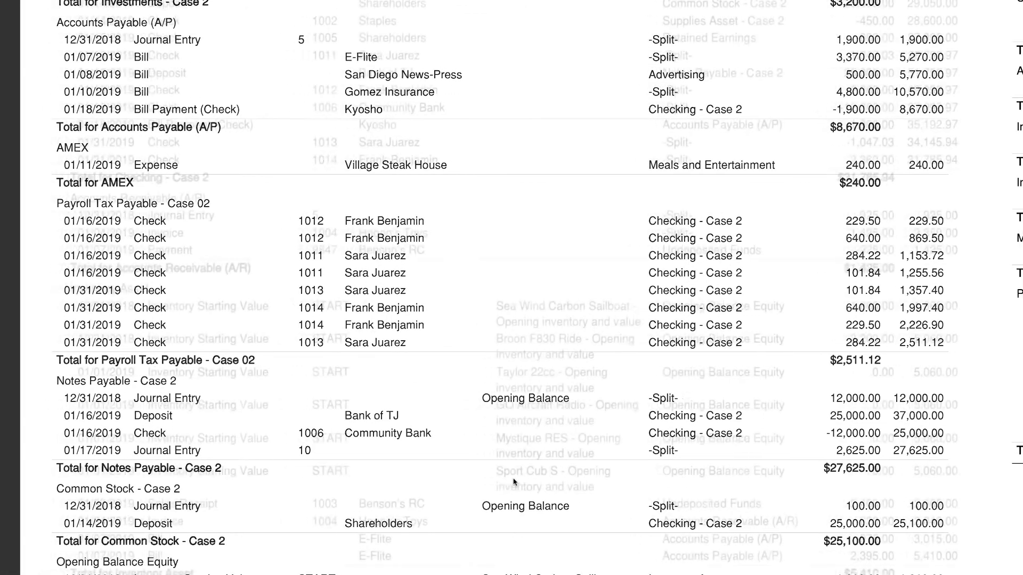
scroll(515, 482, down, 5)
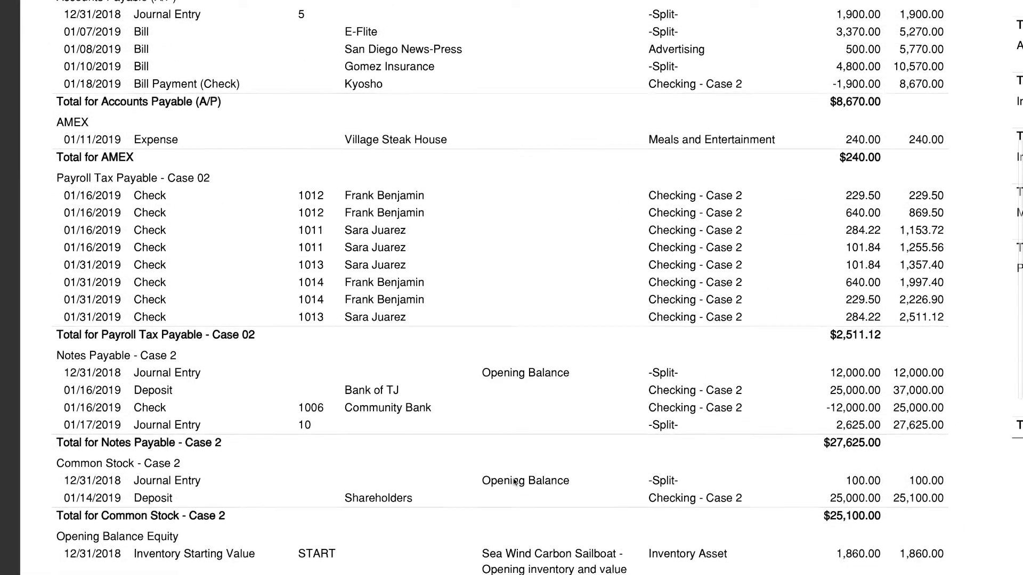
scroll(515, 482, down, 6)
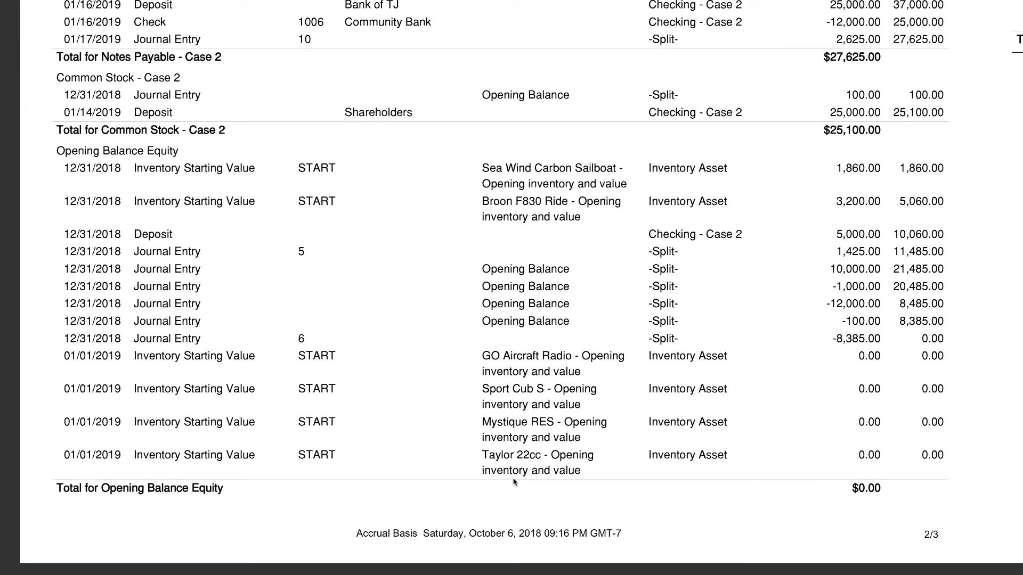
scroll(514, 482, right, 15)
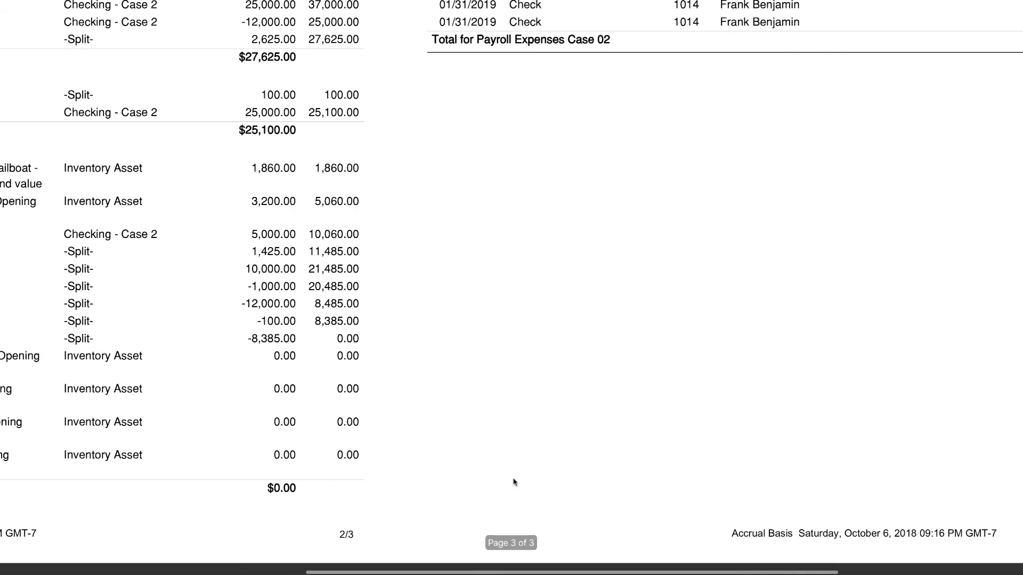
scroll(514, 482, up, 10)
scroll(514, 482, right, 5)
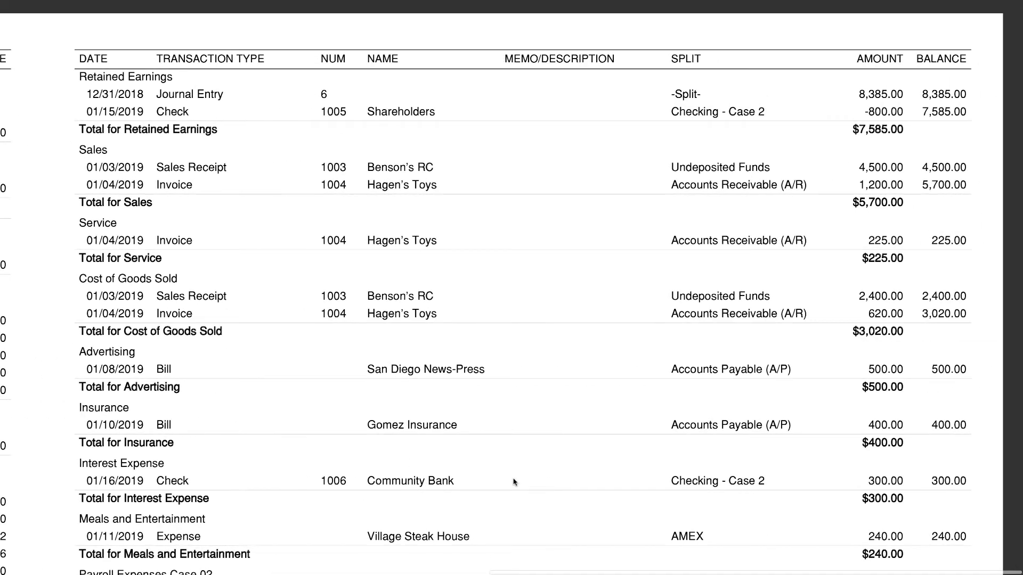
scroll(514, 482, down, 5)
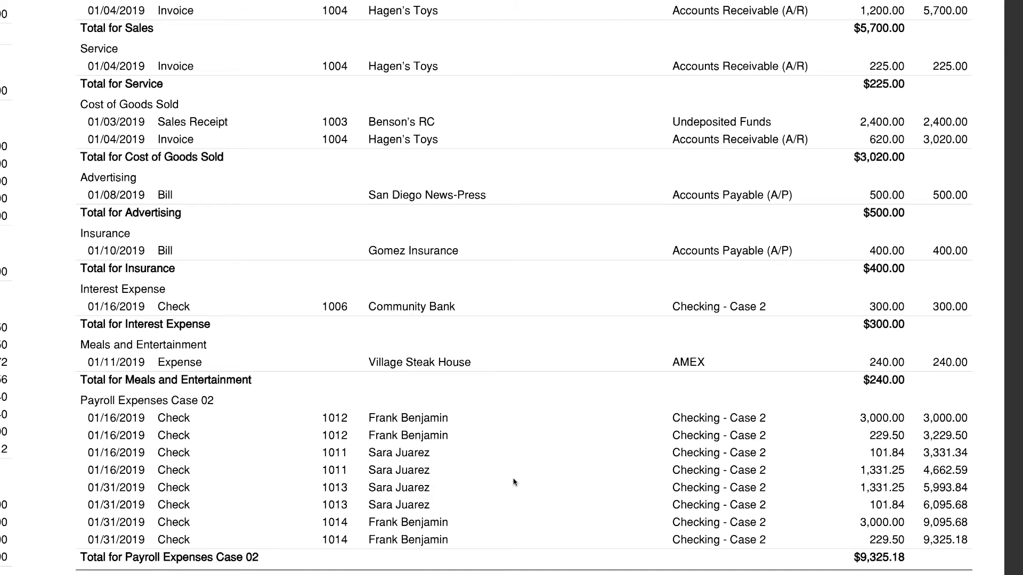
scroll(514, 482, down, 4)
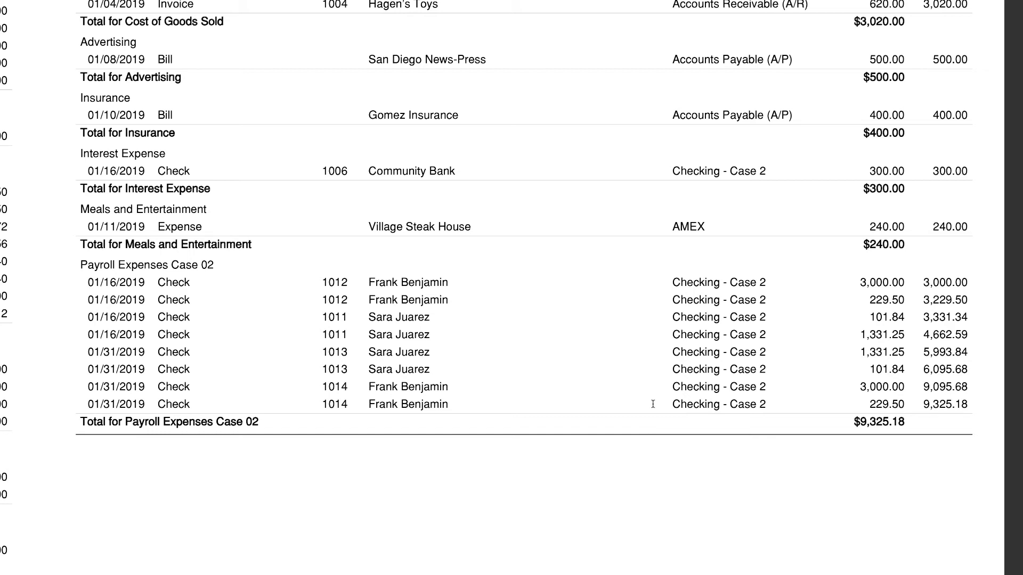
scroll(653, 403, up, 10)
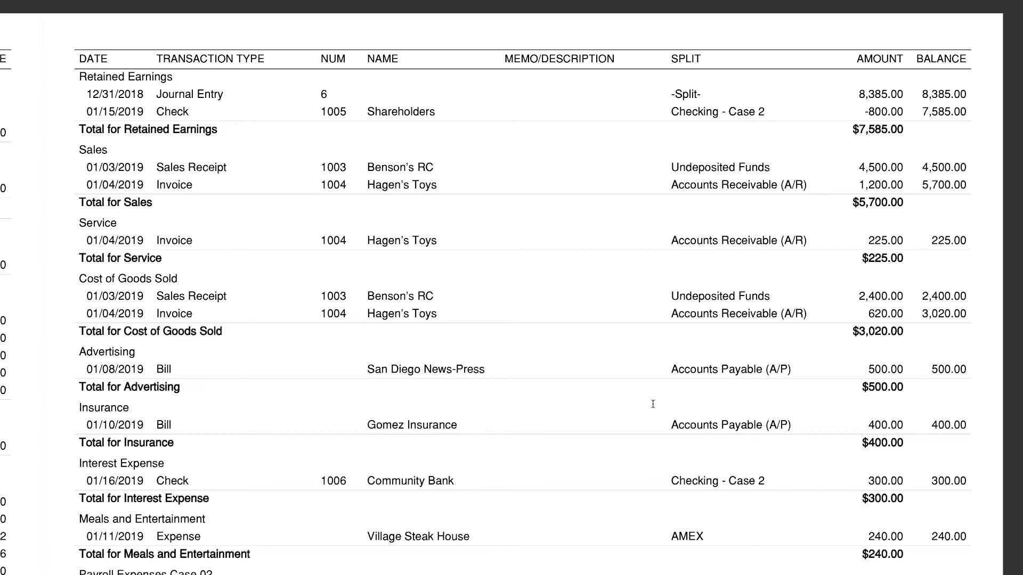
scroll(652, 404, left, 10)
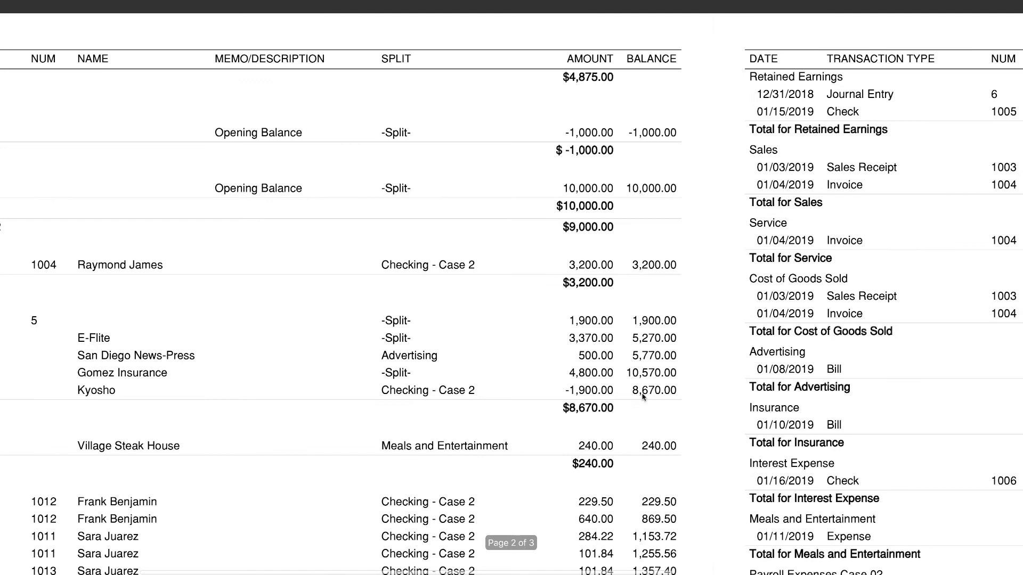
scroll(642, 394, left, 5)
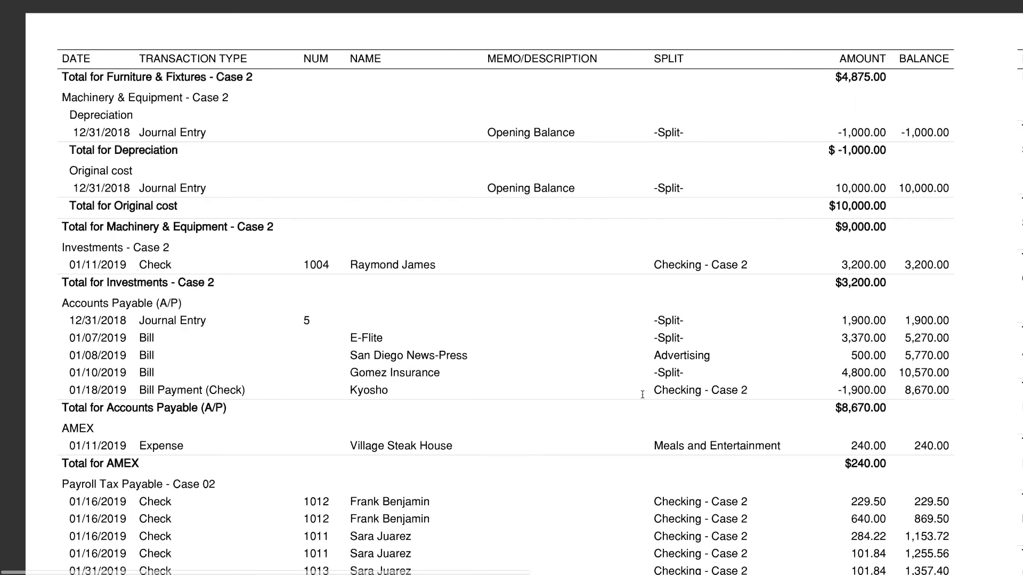
mouse_move(900, 1)
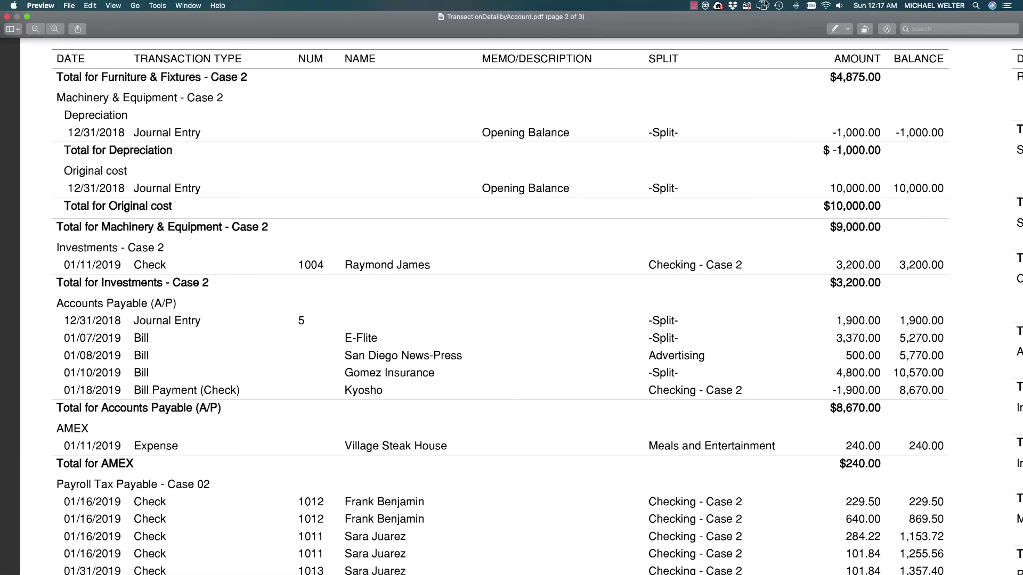
Save the PDF as TransactionDetailbyAccountC7C2 in the Fall 2018 folder
click(588, 18)
click(626, 34)
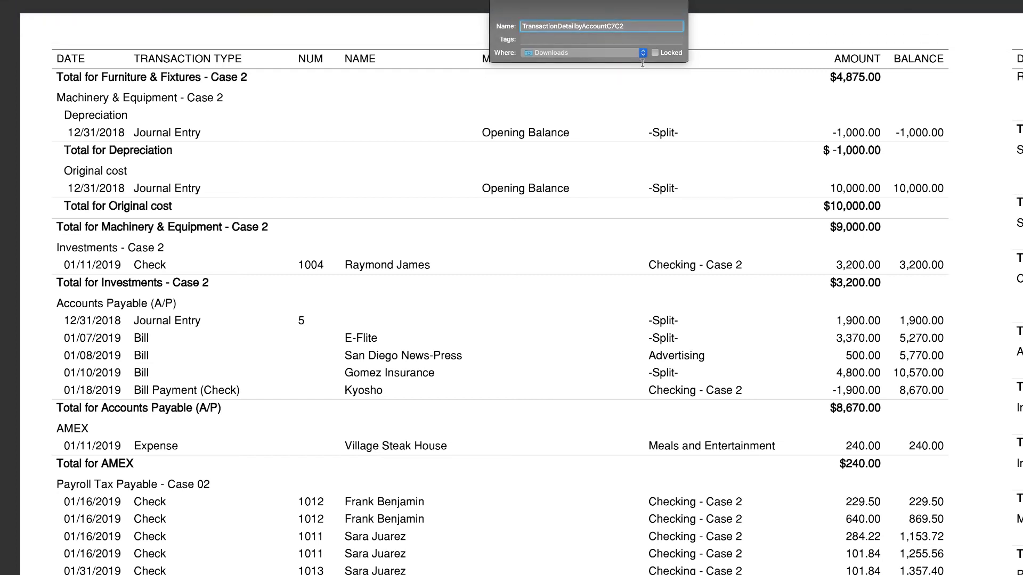
click(642, 54)
click(552, 216)
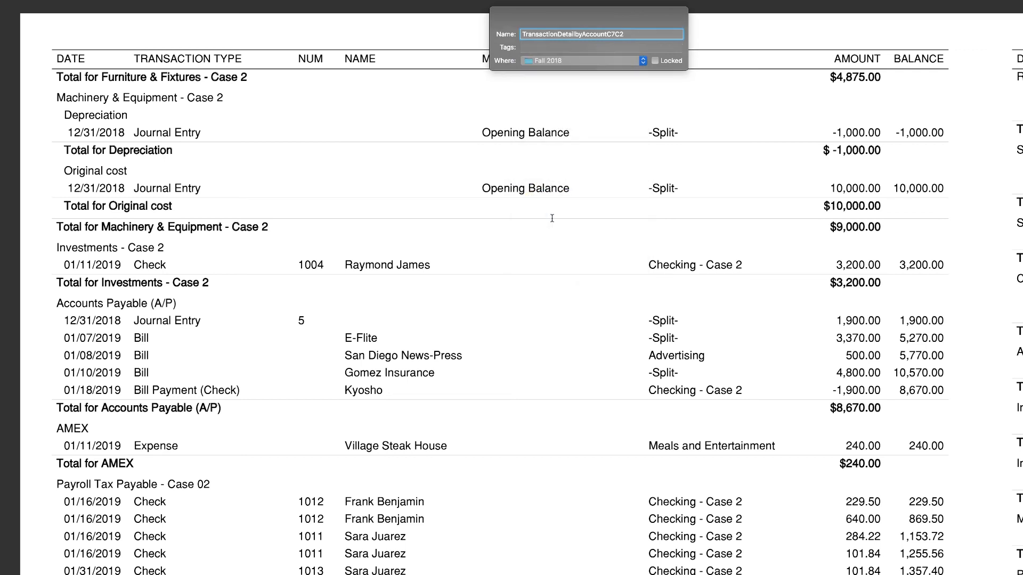
key(Return)
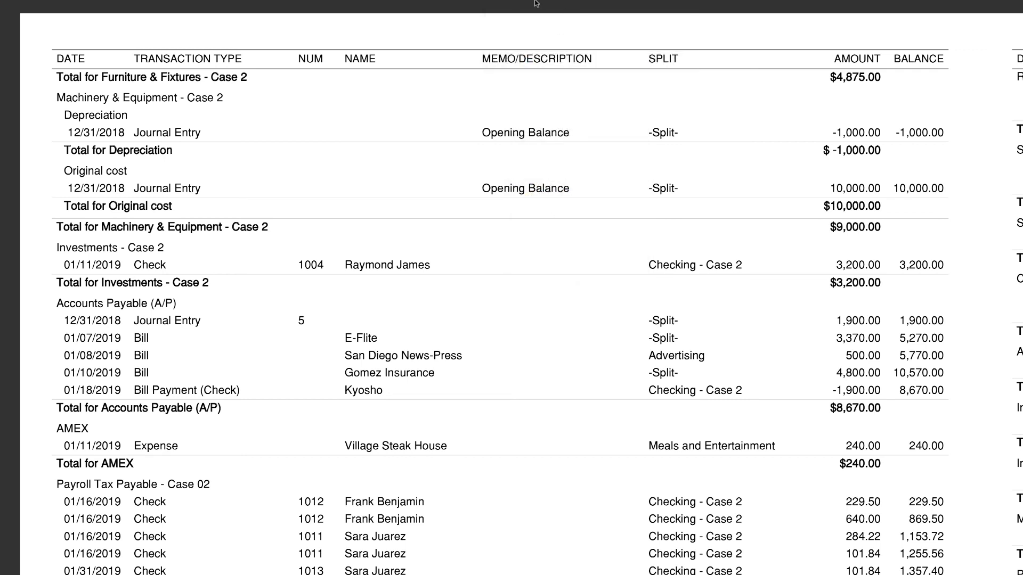
Close the report window and bring up the screen recorder's stop options
mouse_move(537, 2)
click(7, 17)
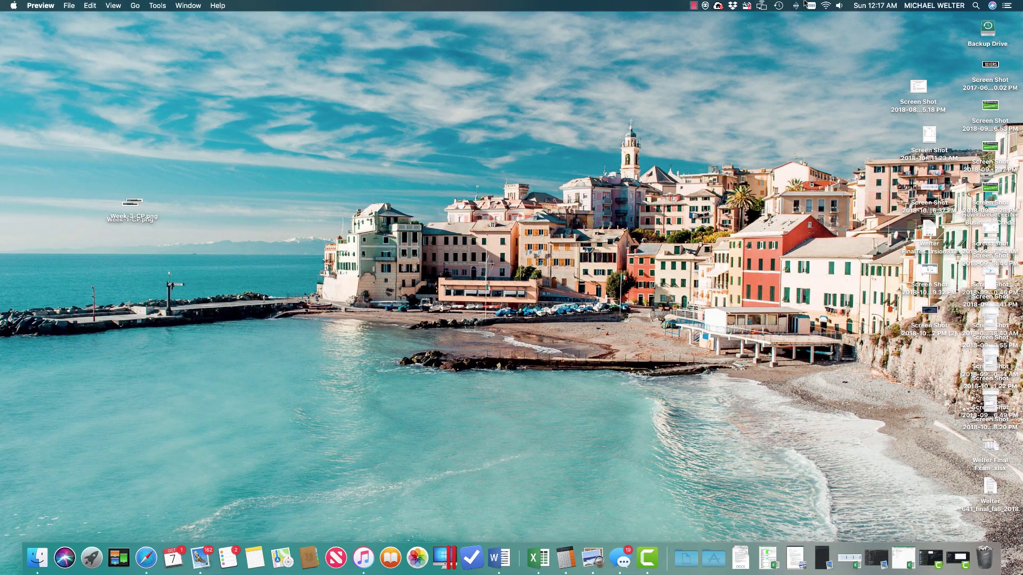
click(693, 6)
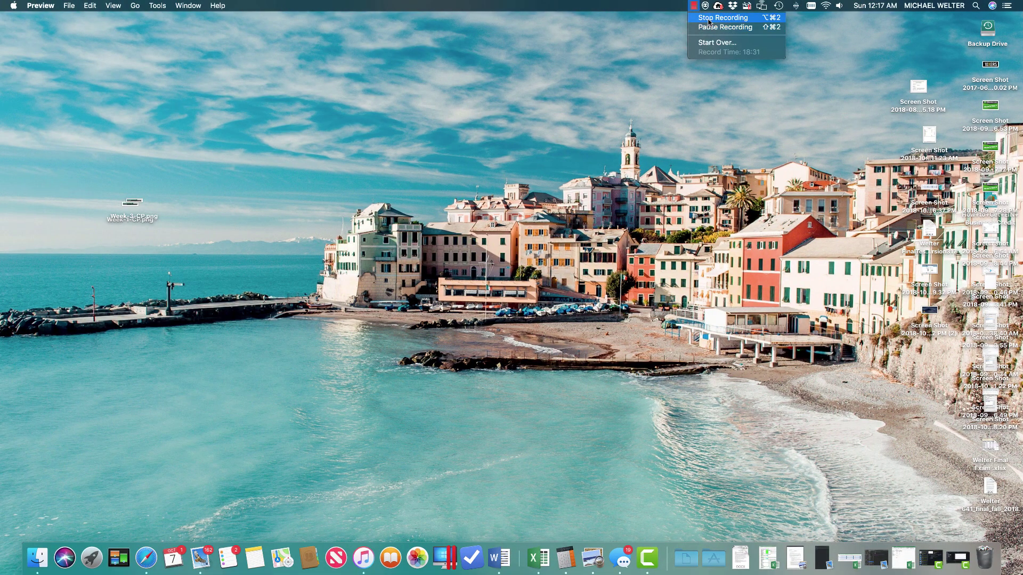